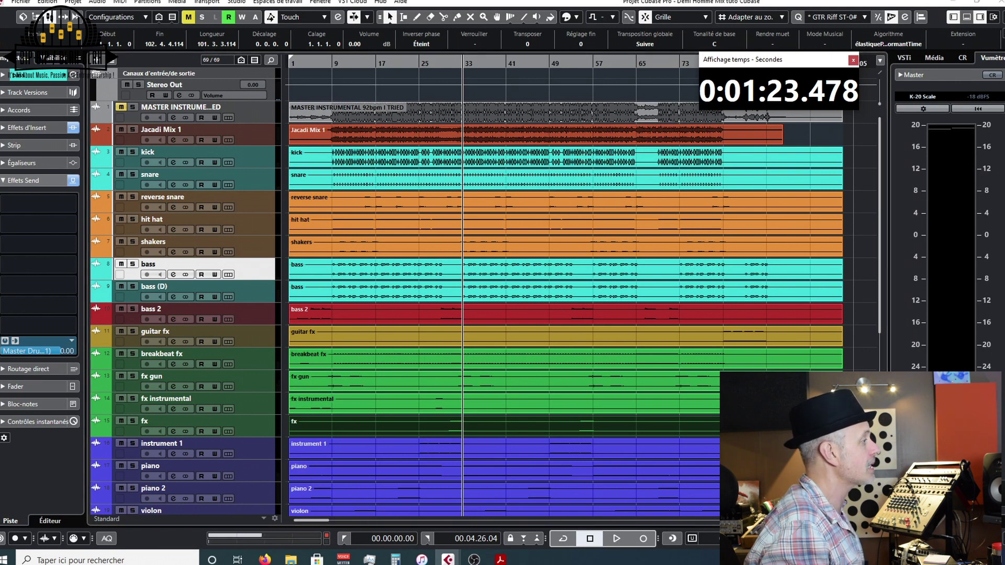
Open the MixConsole, move the time display clear of it, view the channels and Control Room, and return to the project
key("F3")
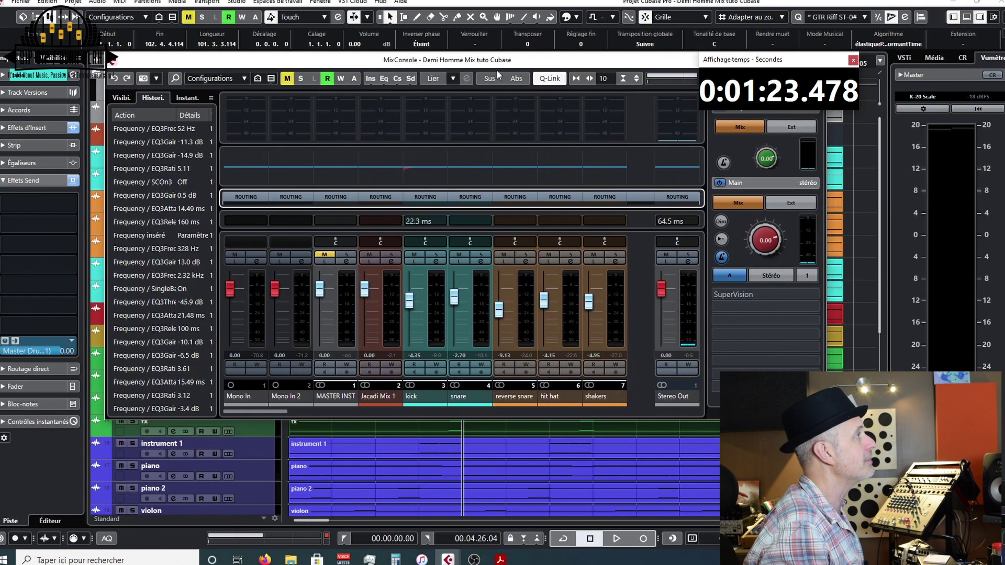
left_click_drag(487, 63, 478, 89)
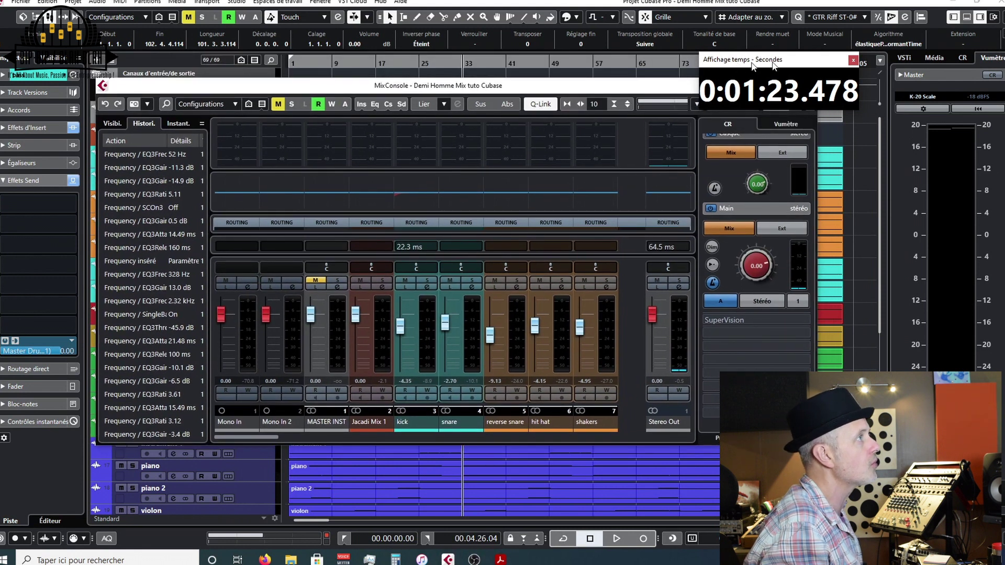
left_click_drag(739, 65, 852, 46)
left_click(781, 85)
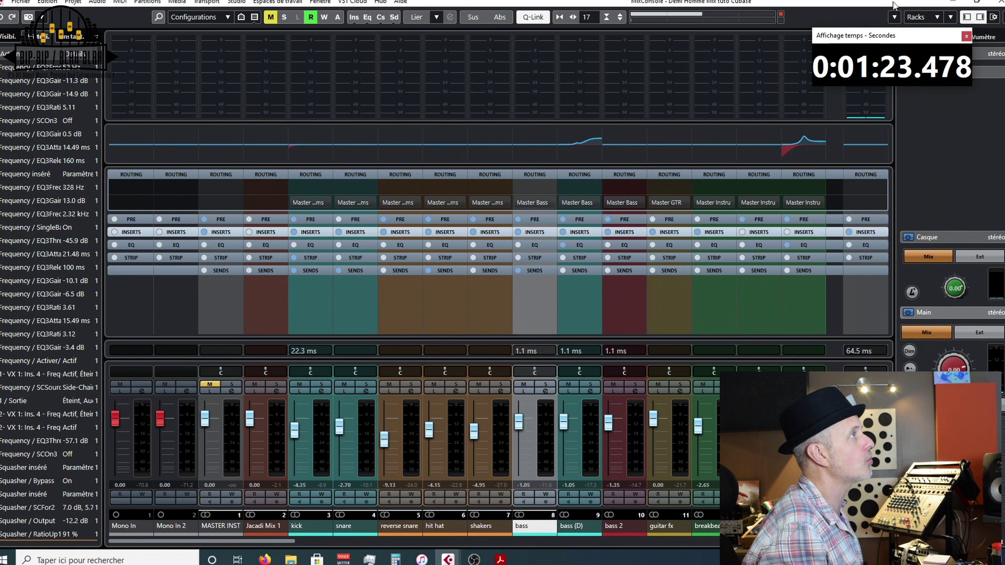
double_click(894, 4)
left_click_drag(893, 13, 702, 563)
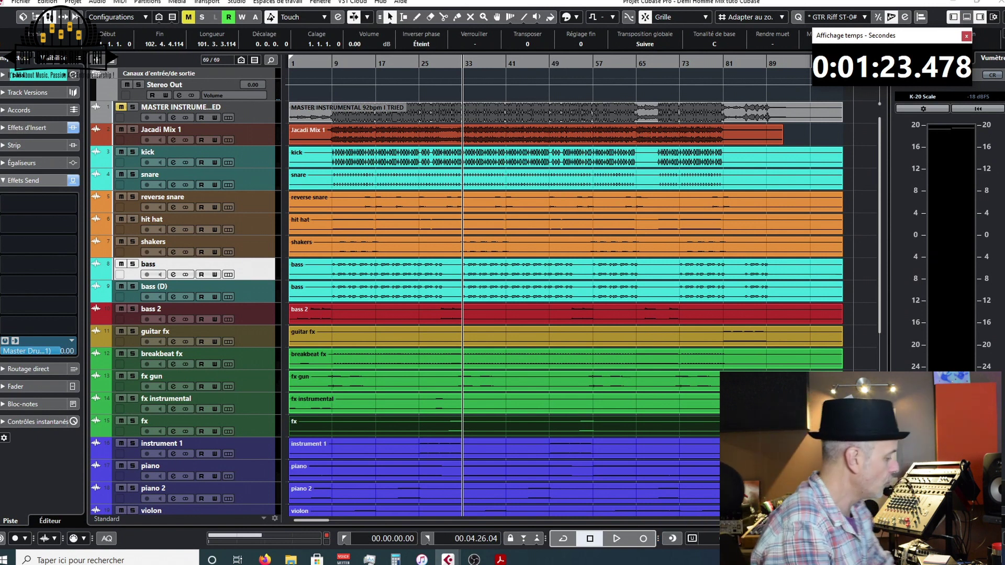
Review the inputs, outputs and Control Room routing in the audio connections, and close that window
key("F4")
left_click_drag(507, 227, 451, 162)
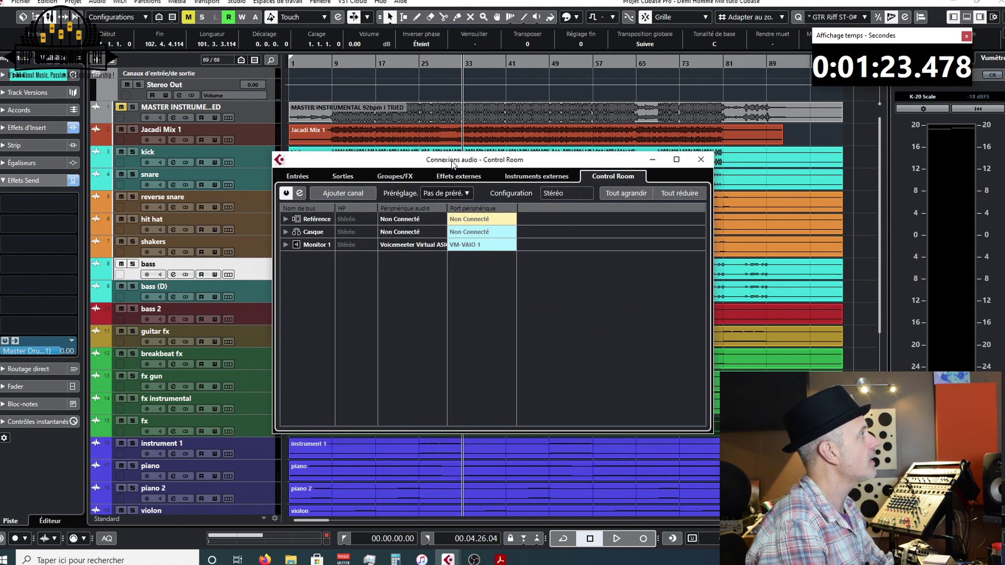
left_click(308, 177)
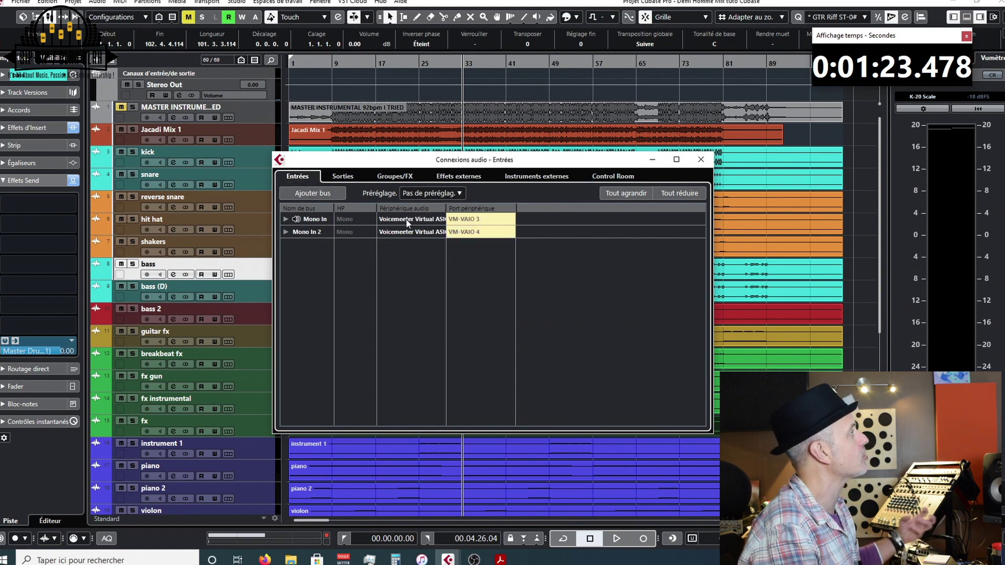
left_click(349, 177)
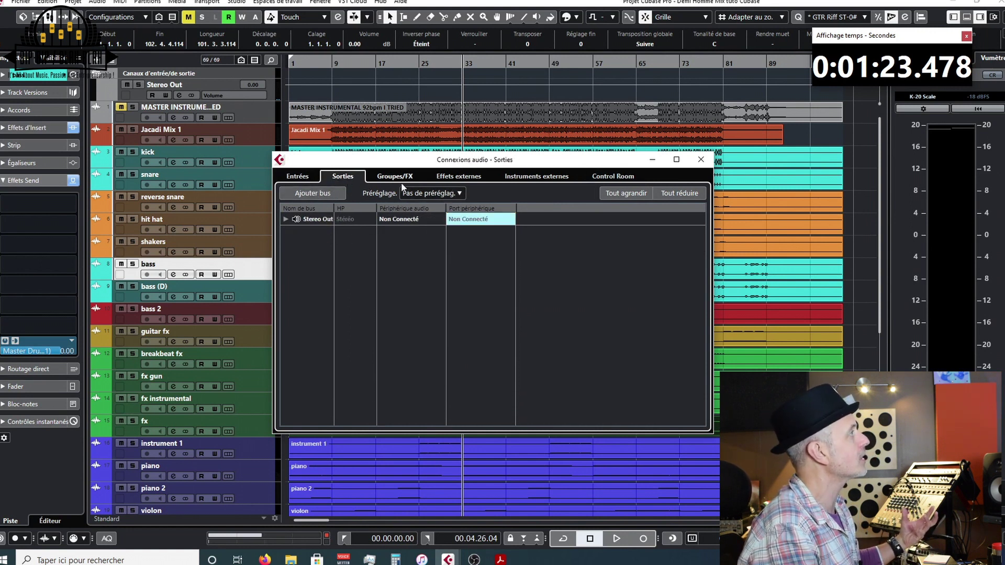
left_click(615, 178)
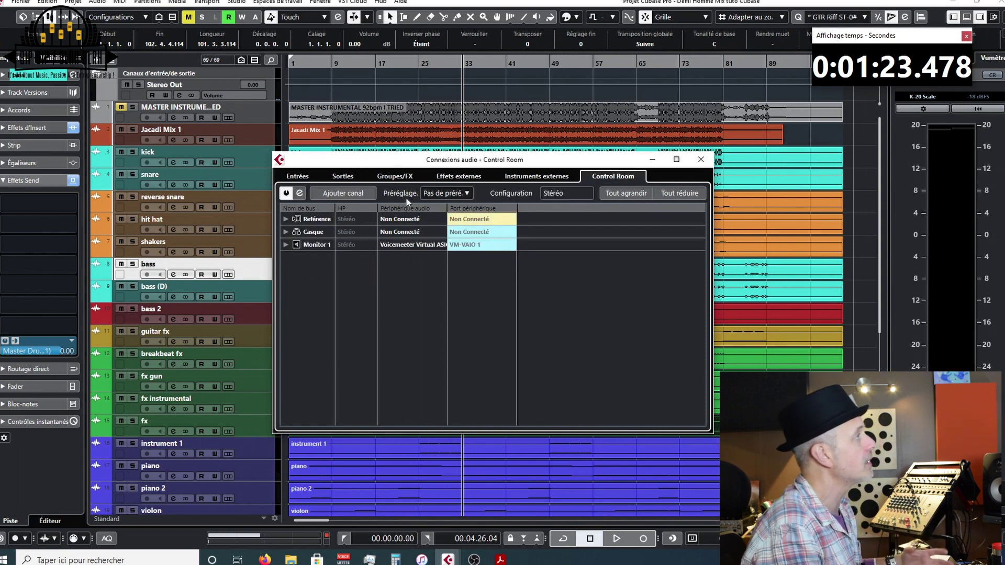
left_click(702, 160)
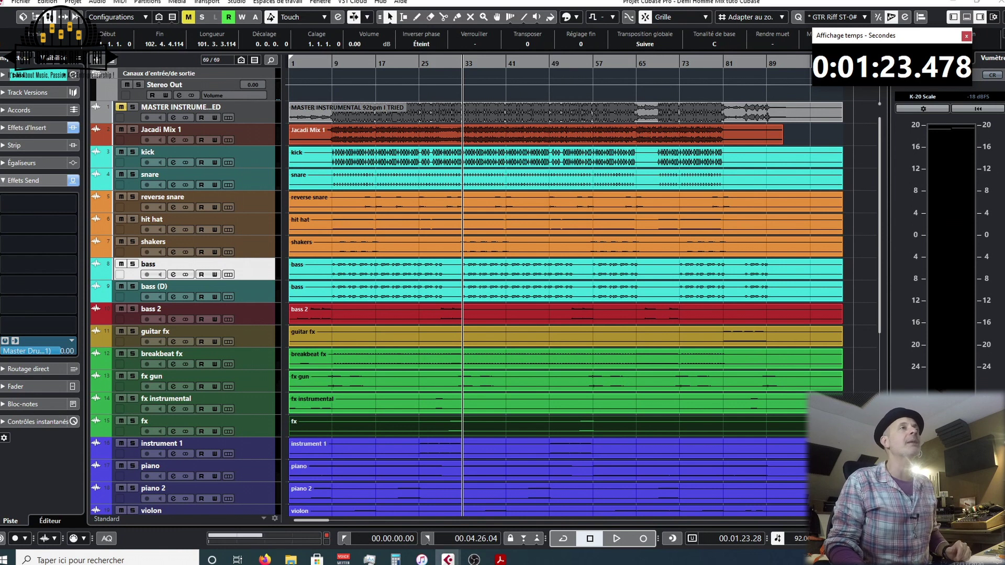
Bring up the Control Room's SuperVision window, place it beside the master meter, and close the seconds time display
left_click(448, 560)
left_click_drag(666, 75, 658, 59)
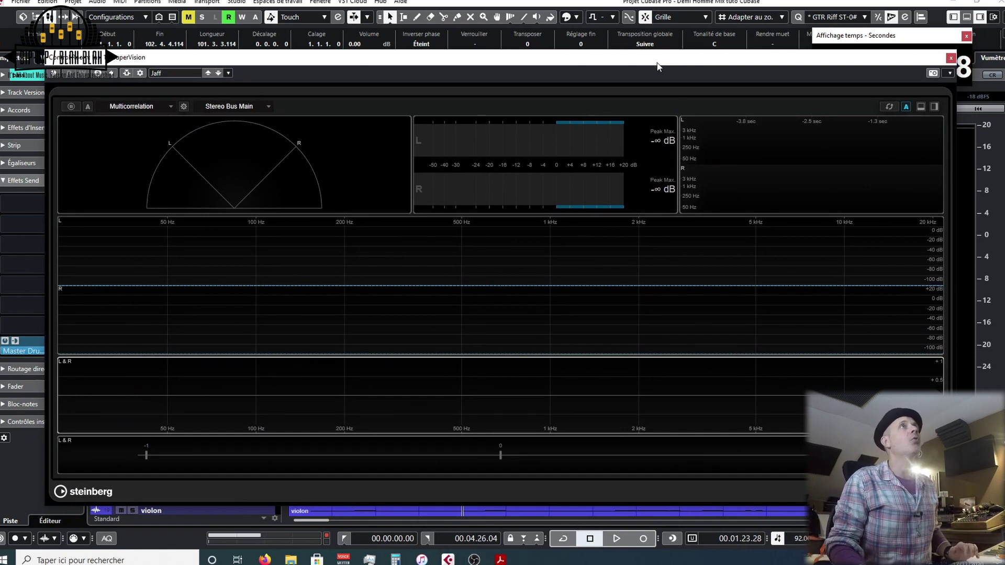
left_click_drag(688, 65, 559, 46)
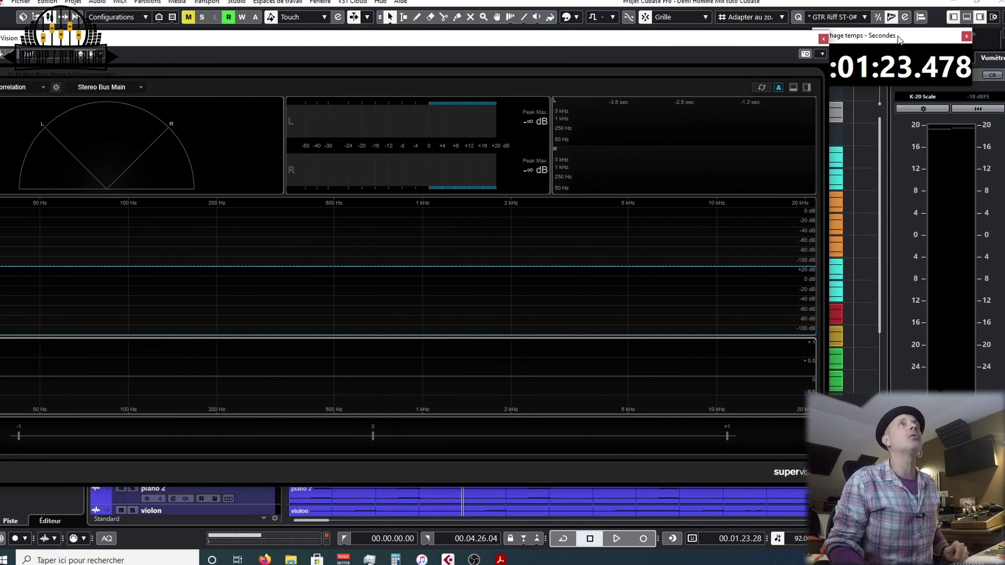
left_click_drag(899, 39, 816, 19)
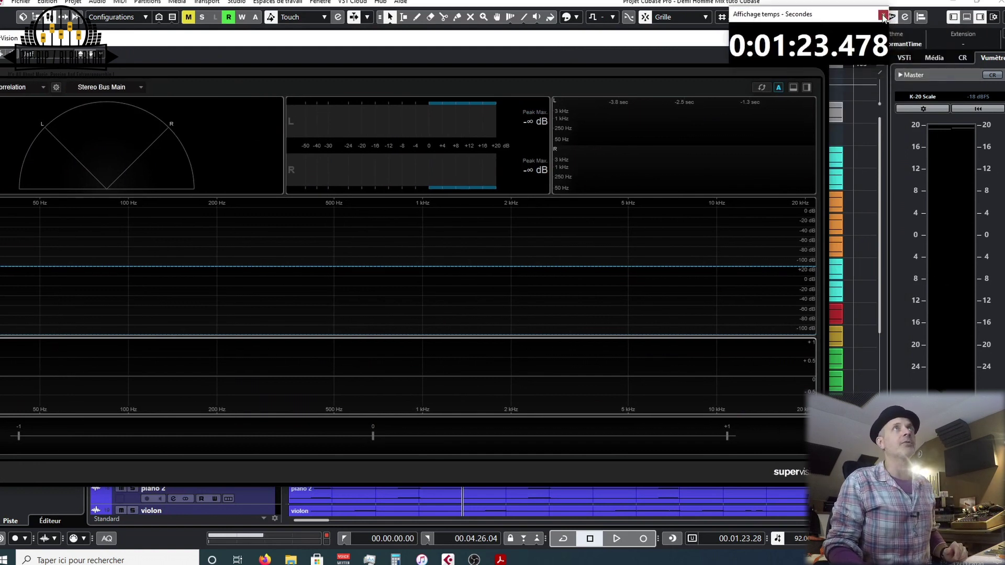
left_click(883, 16)
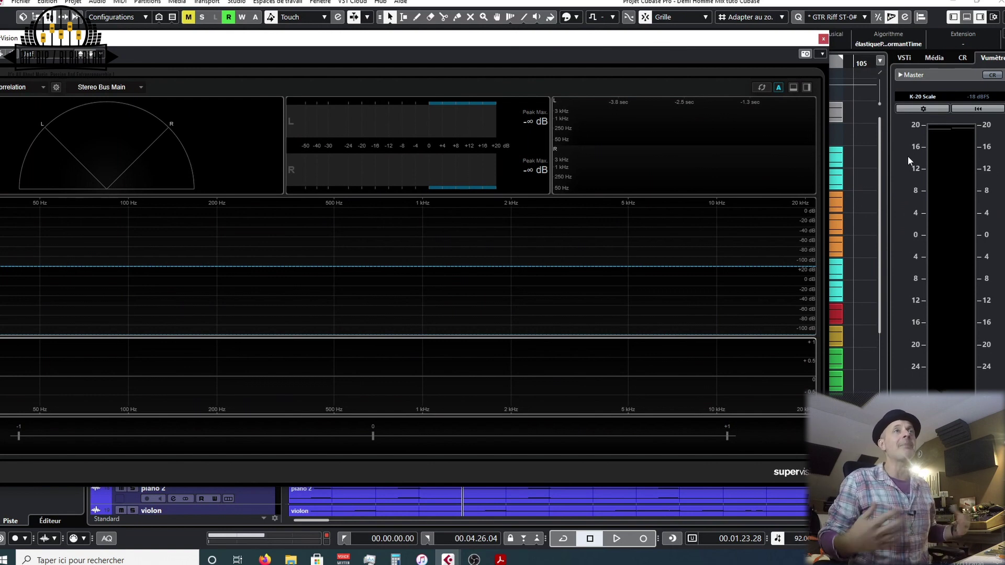
Look at the scale options of the master meter and bring the SuperVision window back into full view
left_click(913, 98)
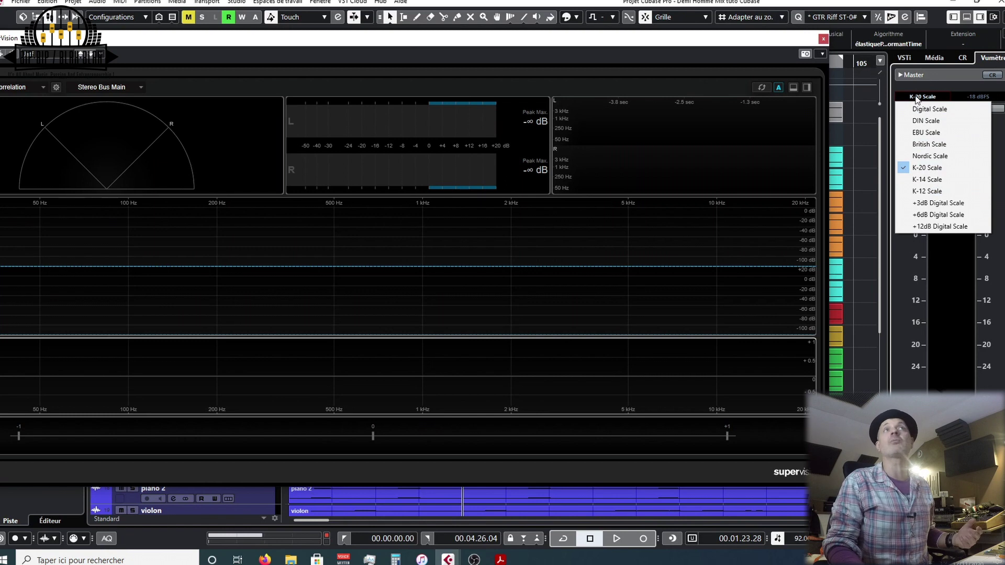
left_click(917, 98)
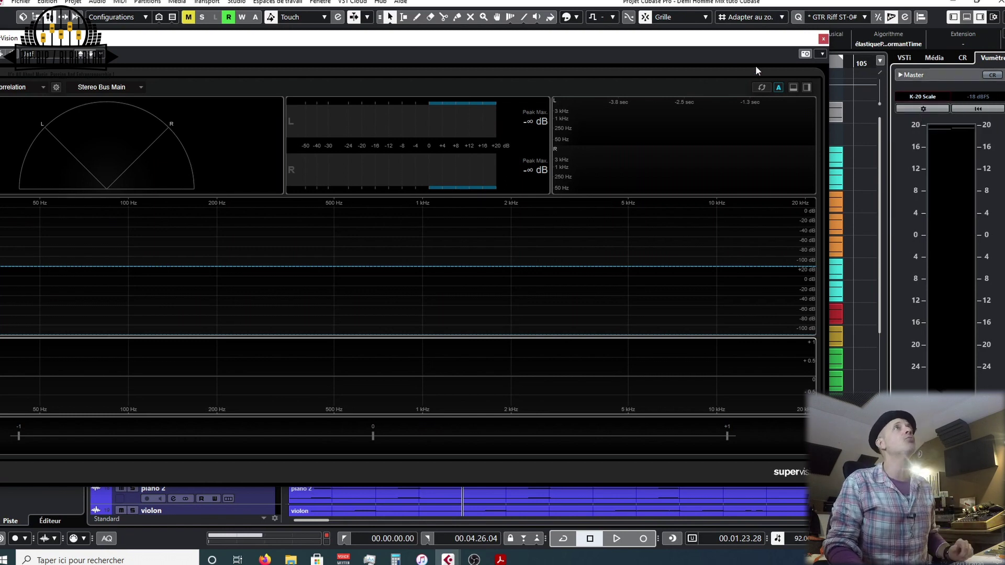
left_click_drag(730, 43, 869, 50)
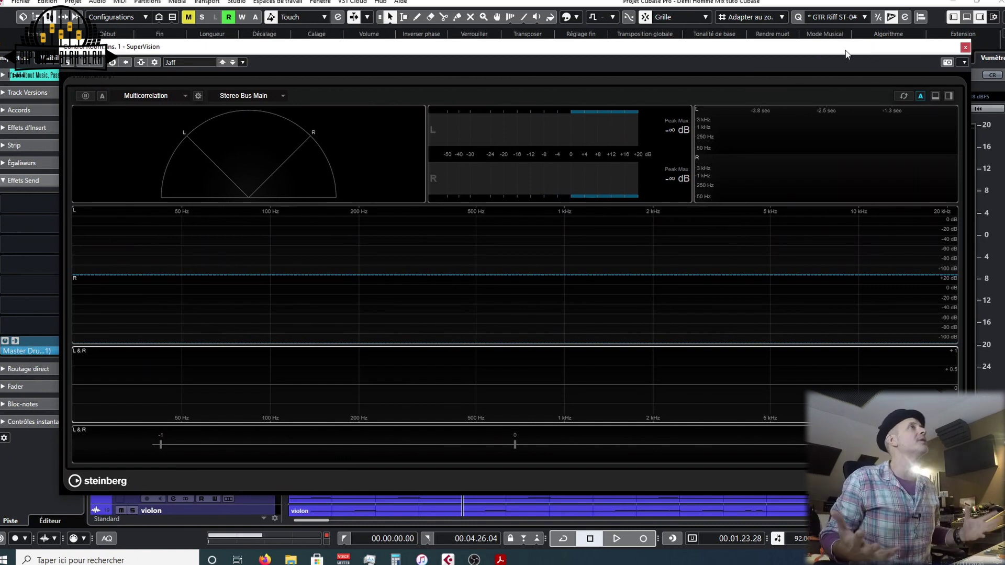
left_click_drag(843, 53, 821, 52)
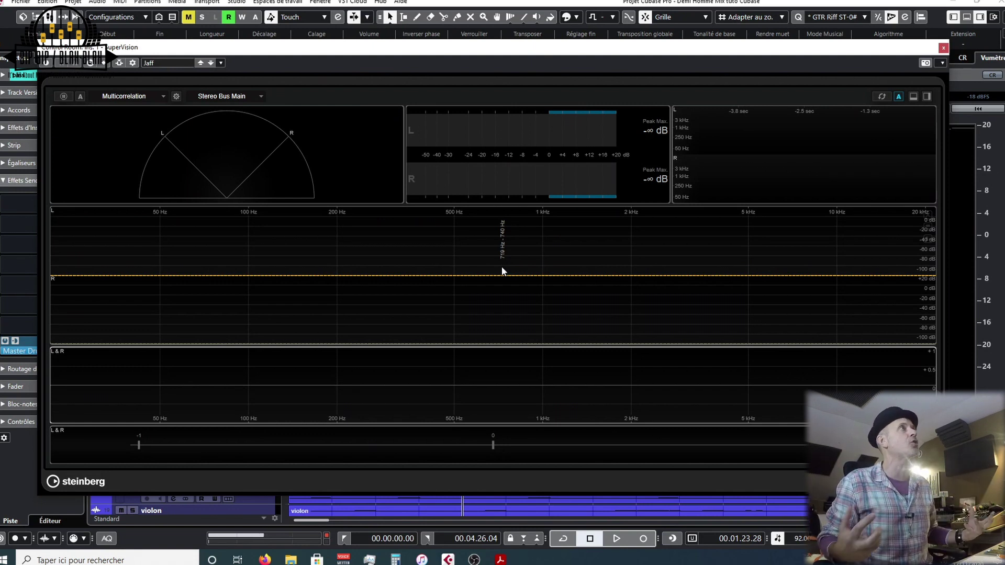
Play the project and activate the SuperVision insert to watch its level, spectrum and correlation meters
key("space")
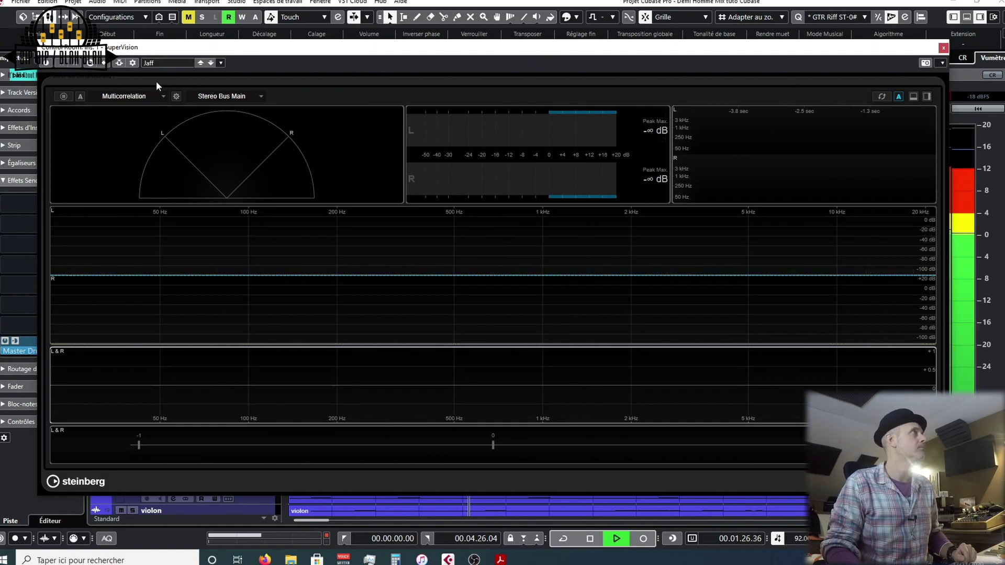
left_click(46, 63)
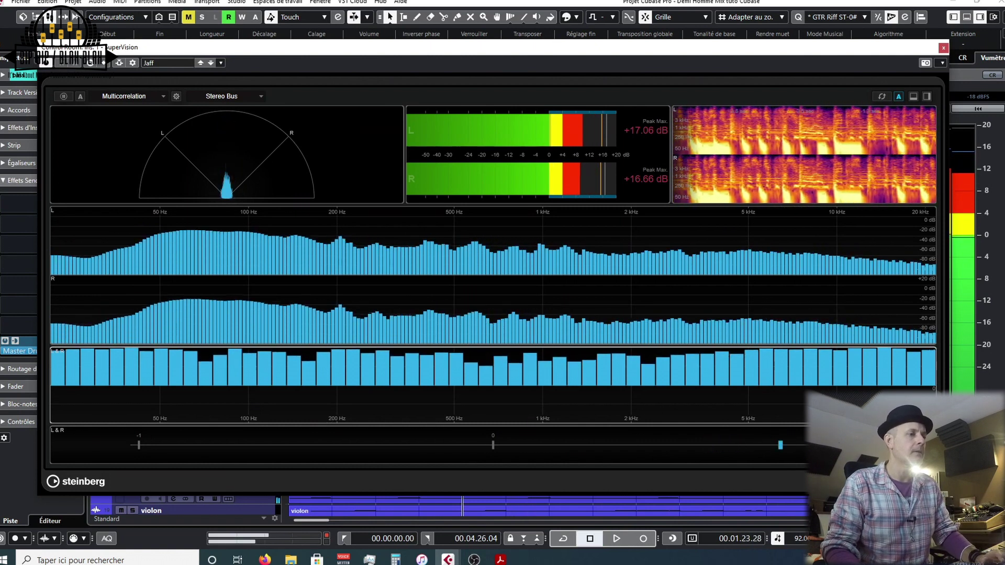
key("space")
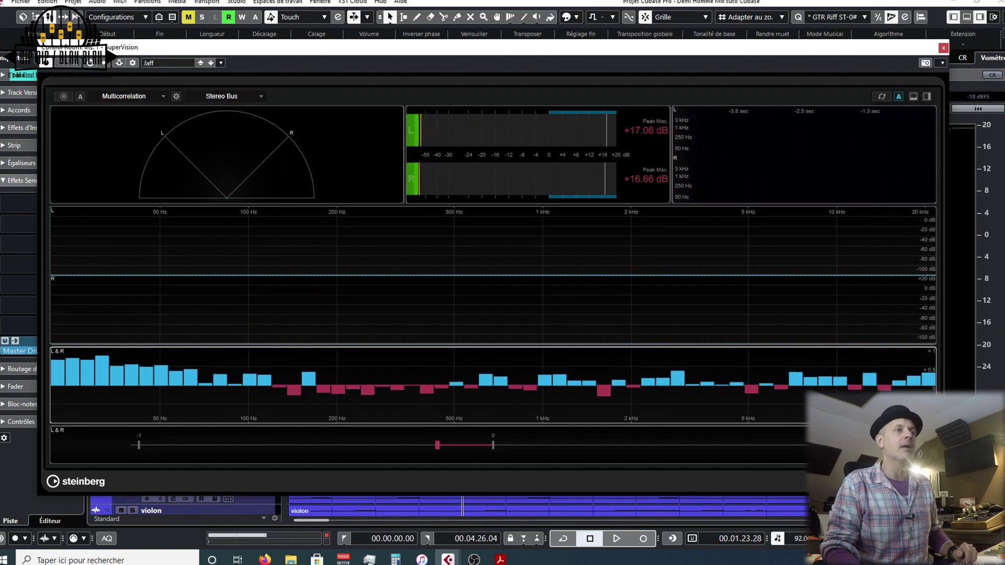
Place the SuperVision window of Control Room insert 2 over the tracks and close the first SuperVision window
left_click_drag(647, 152, 593, 81)
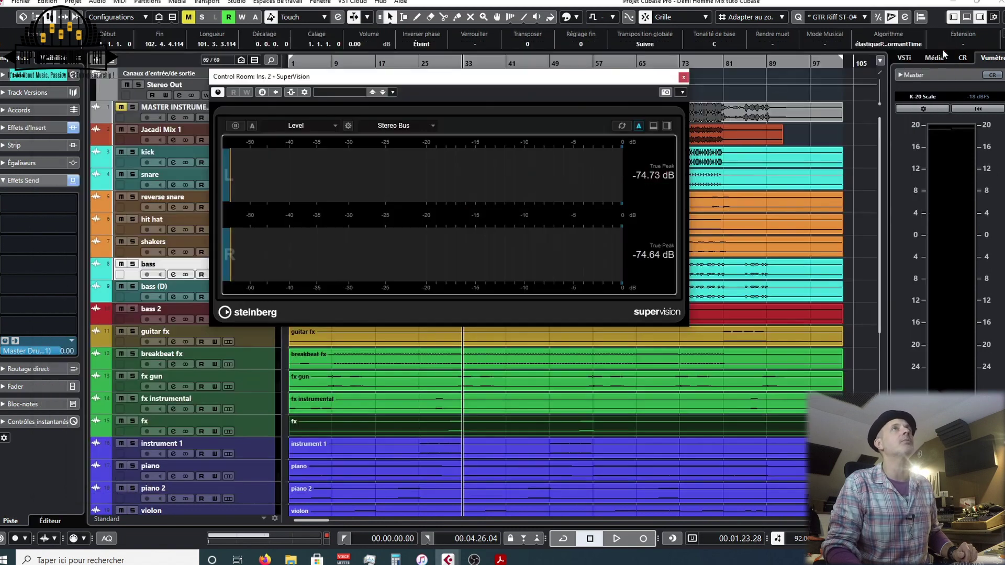
left_click(943, 47)
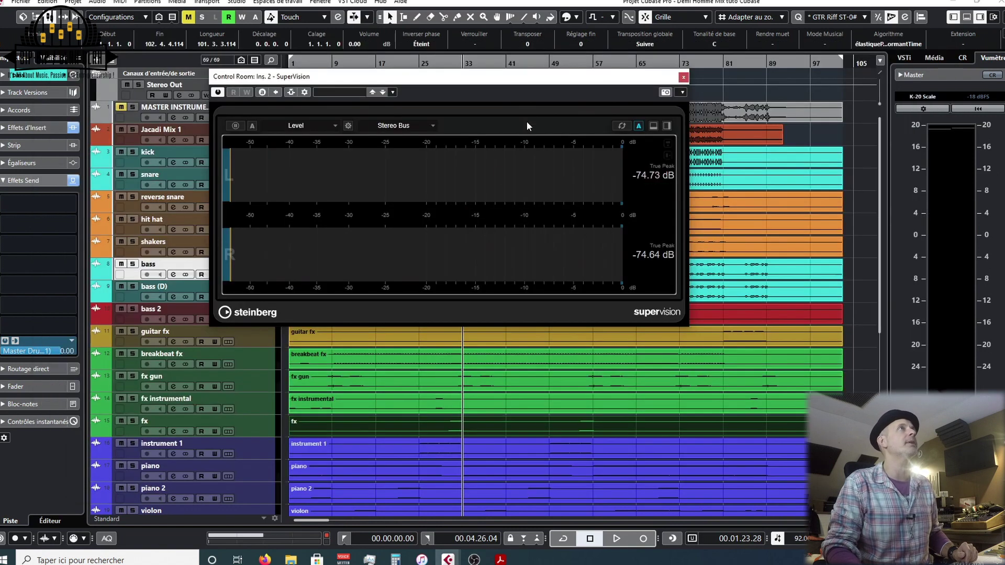
left_click_drag(530, 80, 530, 88)
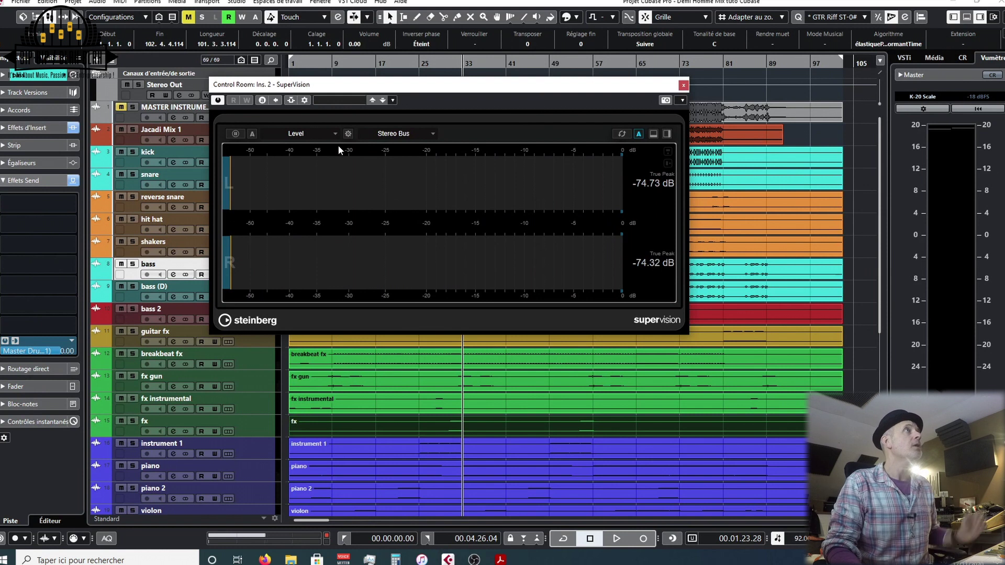
Set the Level module's scale to K-20 in its module settings, with the settings window placed beside SuperVision
left_click(348, 134)
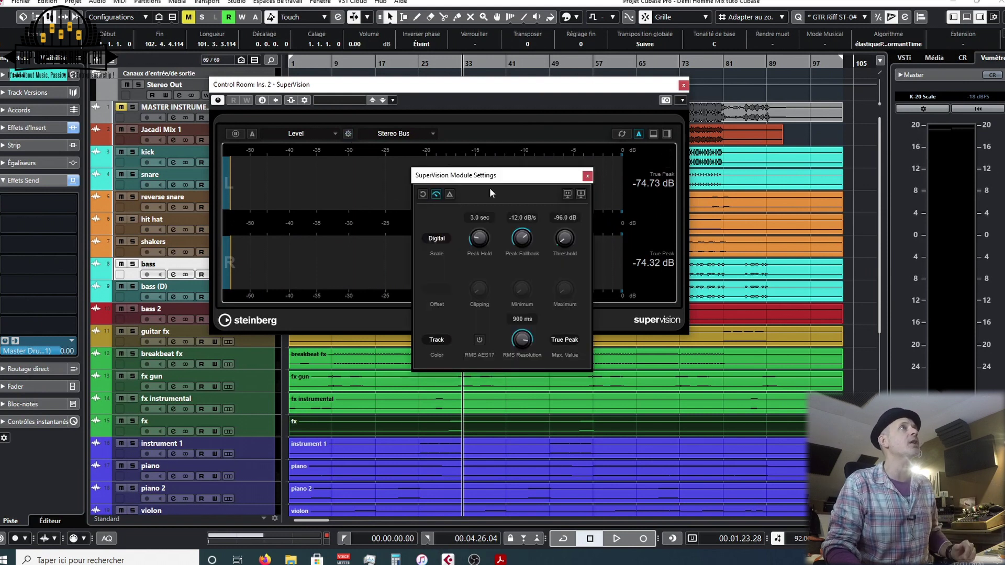
left_click_drag(489, 178, 784, 157)
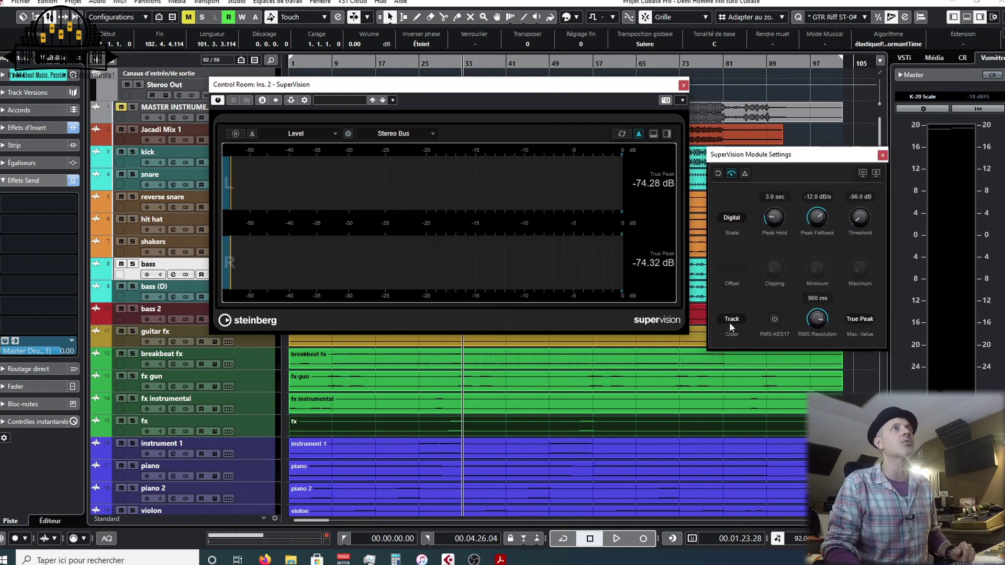
left_click(731, 218)
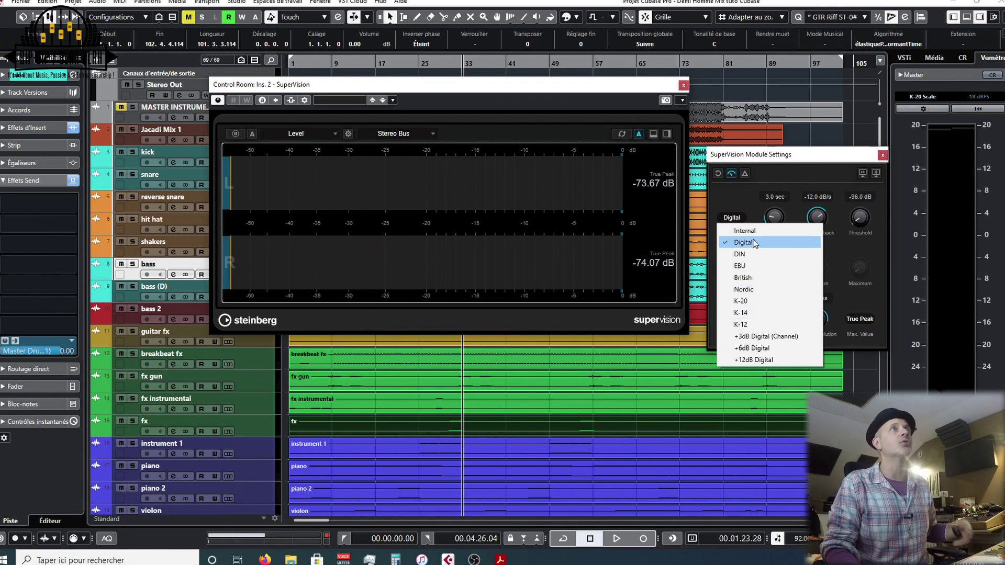
left_click(752, 300)
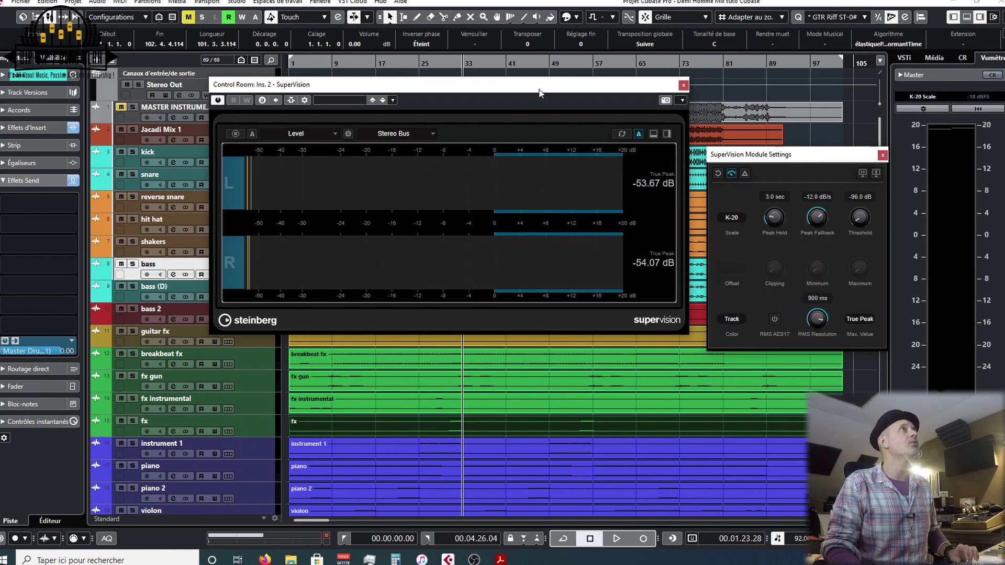
left_click_drag(541, 93, 551, 107)
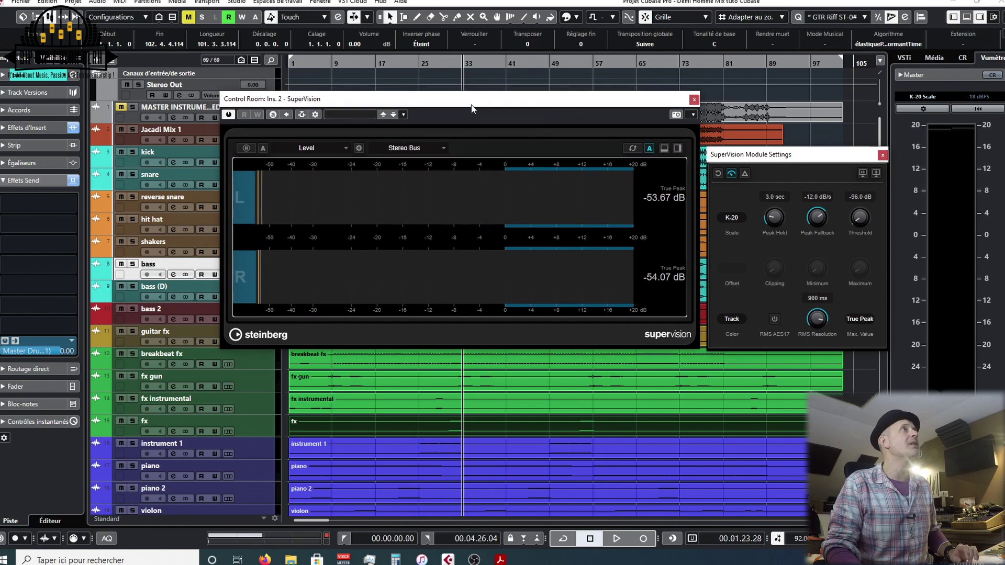
Review the list of available SuperVision modules and close the Level module's settings
left_click(317, 151)
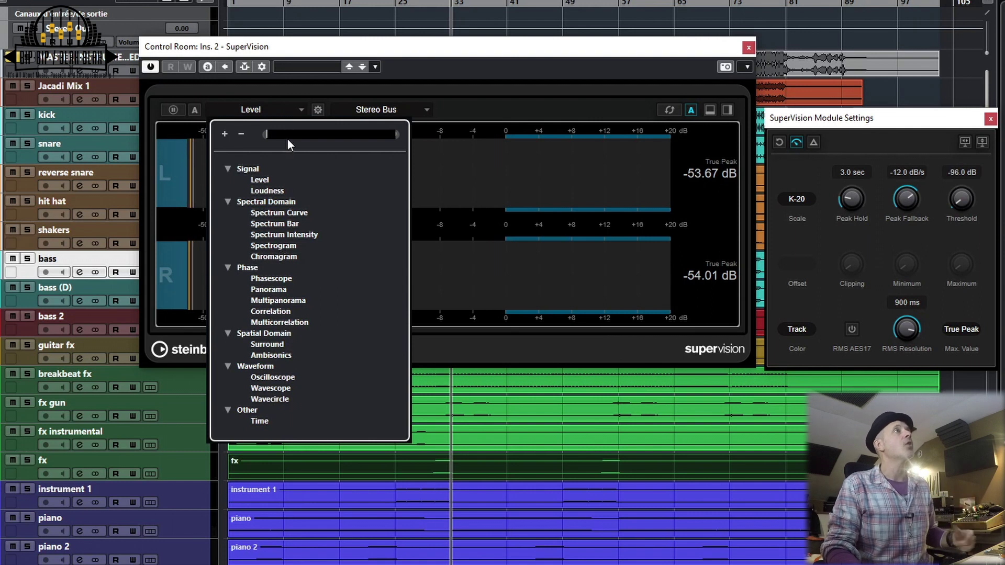
left_click(433, 61)
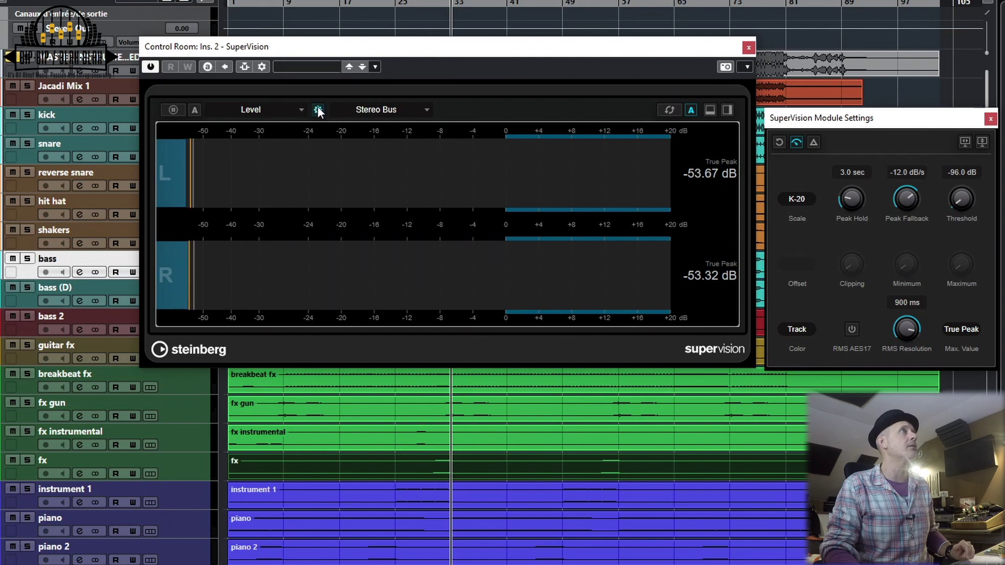
left_click_drag(833, 120, 806, 131)
left_click(964, 125)
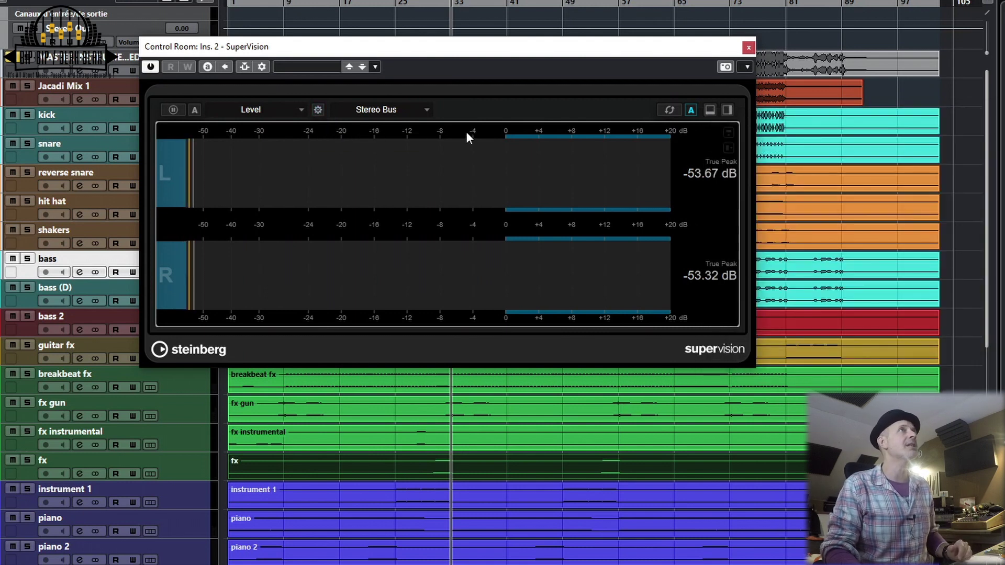
Add a second module below the Level meter and set it to Multicorrelation
left_click(711, 111)
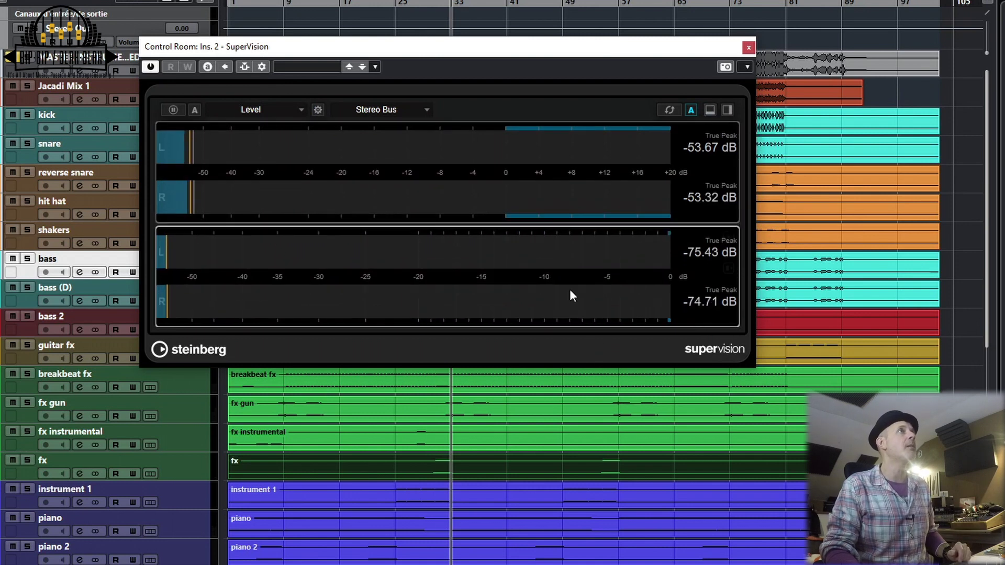
left_click(248, 108)
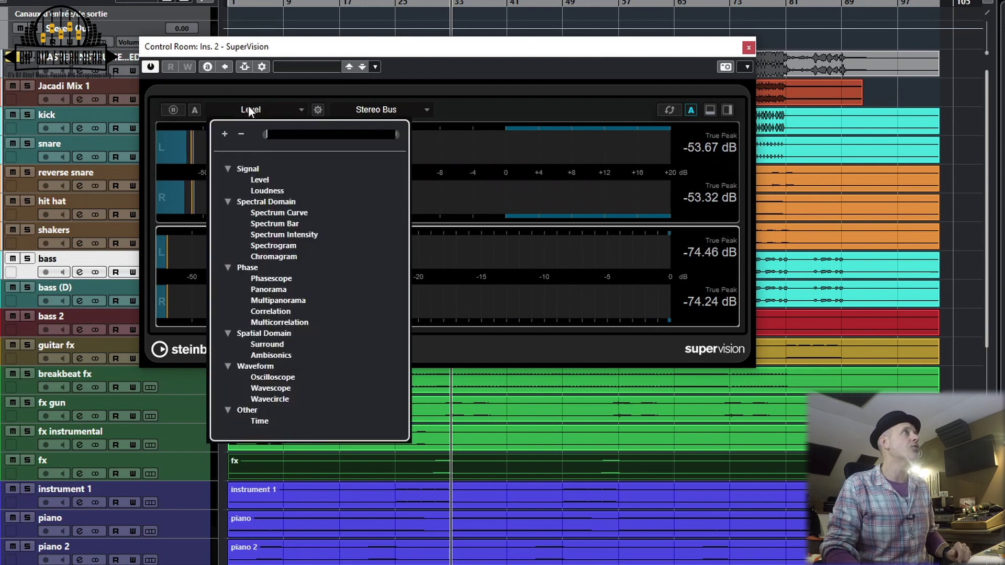
left_click(284, 322)
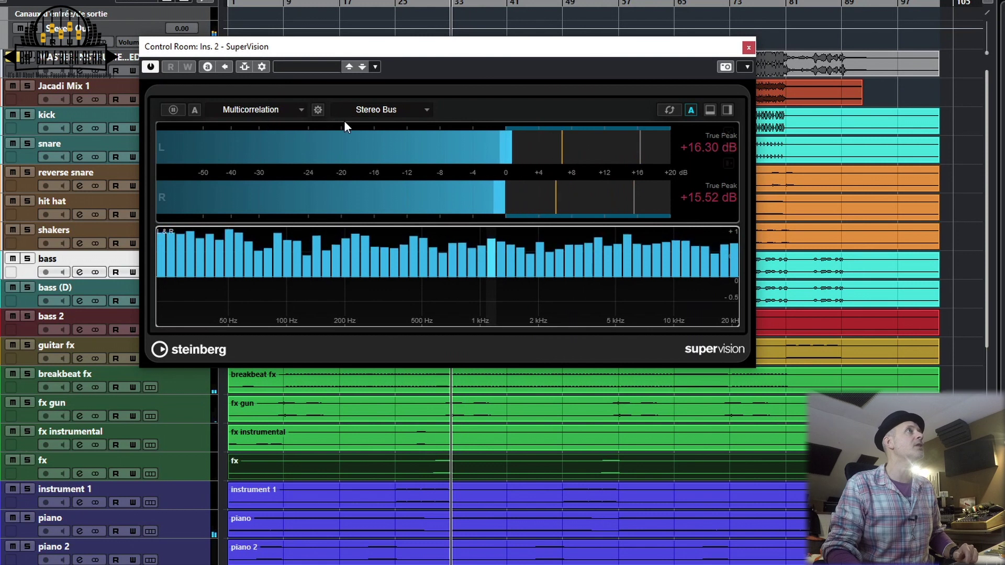
Open the Multicorrelation module's settings and place them beside the SuperVision window
left_click(318, 110)
left_click_drag(495, 145, 950, 169)
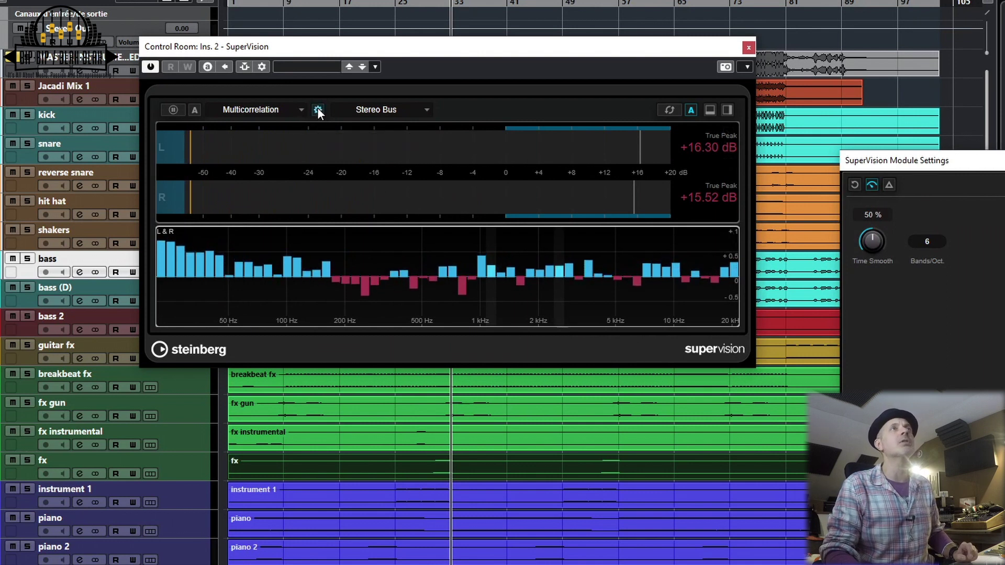
Try 24 and 3 bands per octave for the Multicorrelation module, then return it to 6
left_click(931, 241)
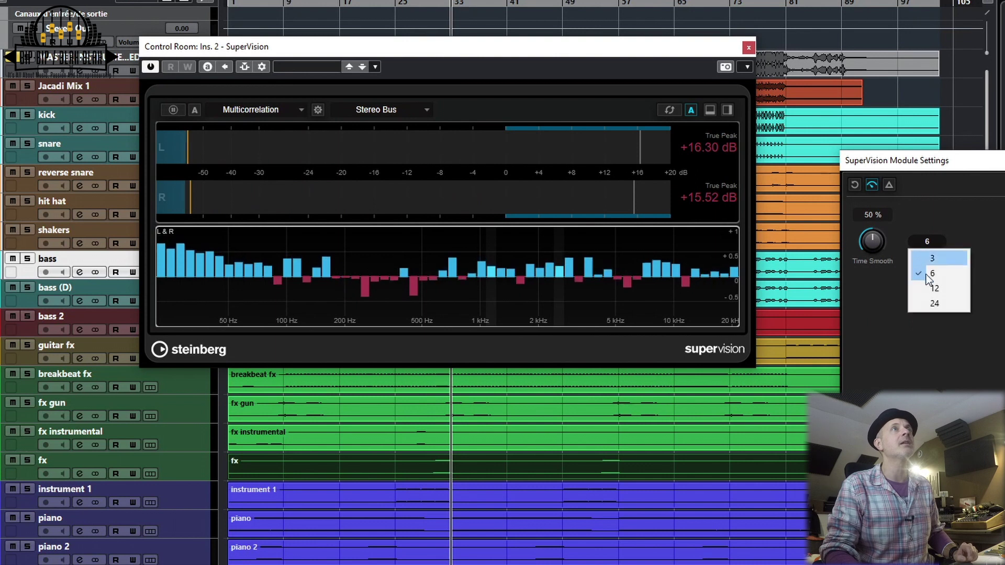
left_click(929, 304)
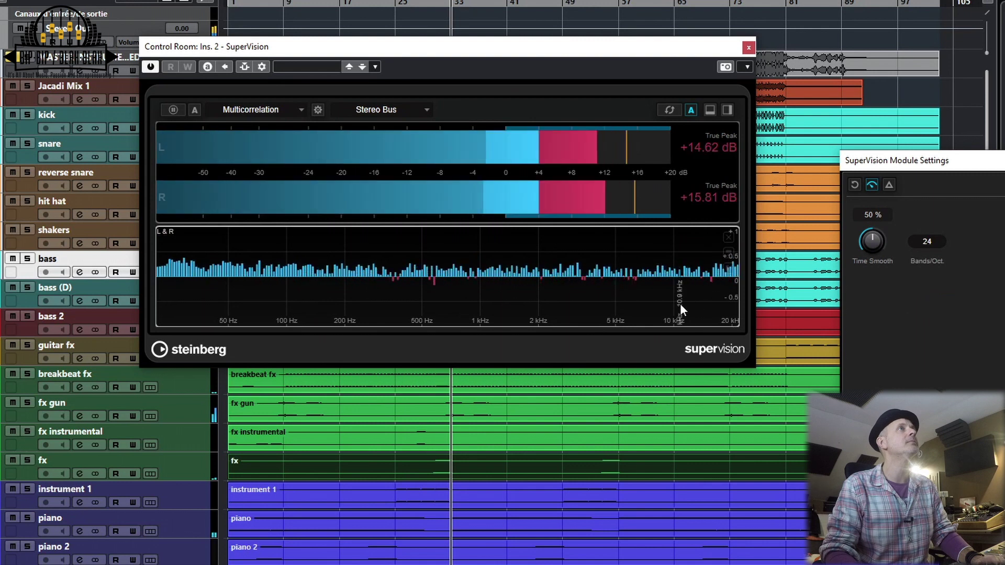
left_click(927, 241)
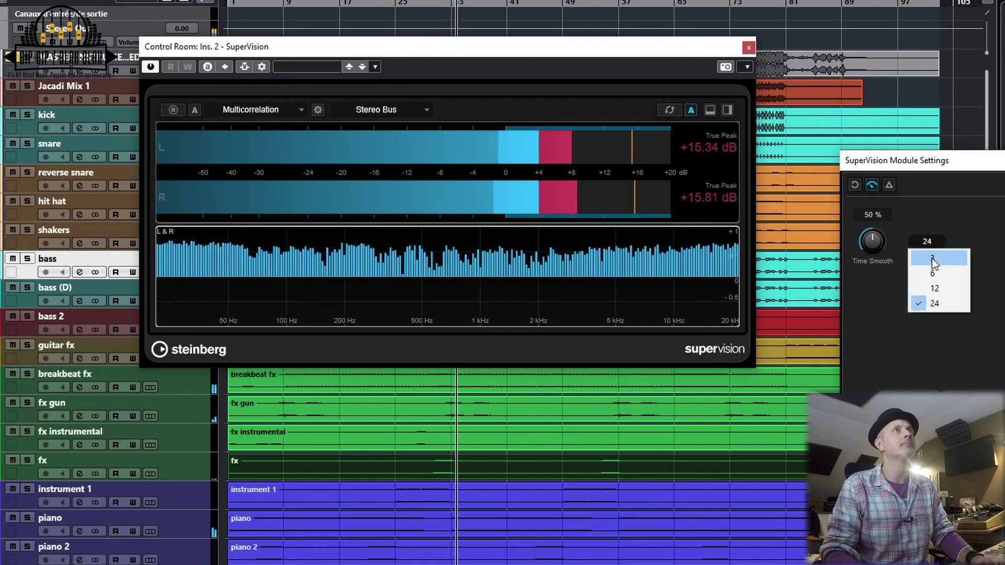
left_click(931, 258)
left_click(934, 245)
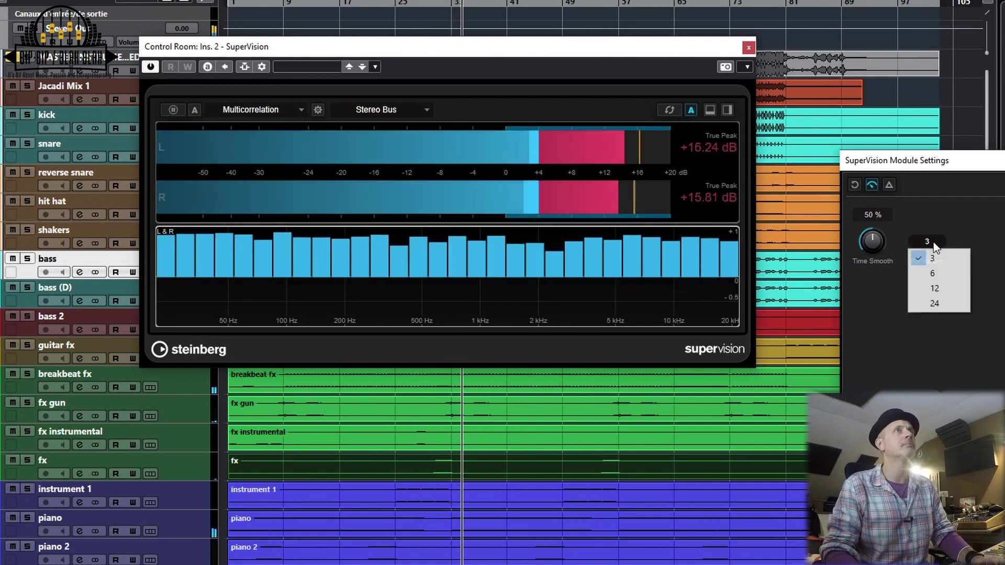
left_click(932, 273)
Set the Multicorrelation module's Time Smooth to 19 % and close its settings
left_click_drag(877, 239, 868, 274)
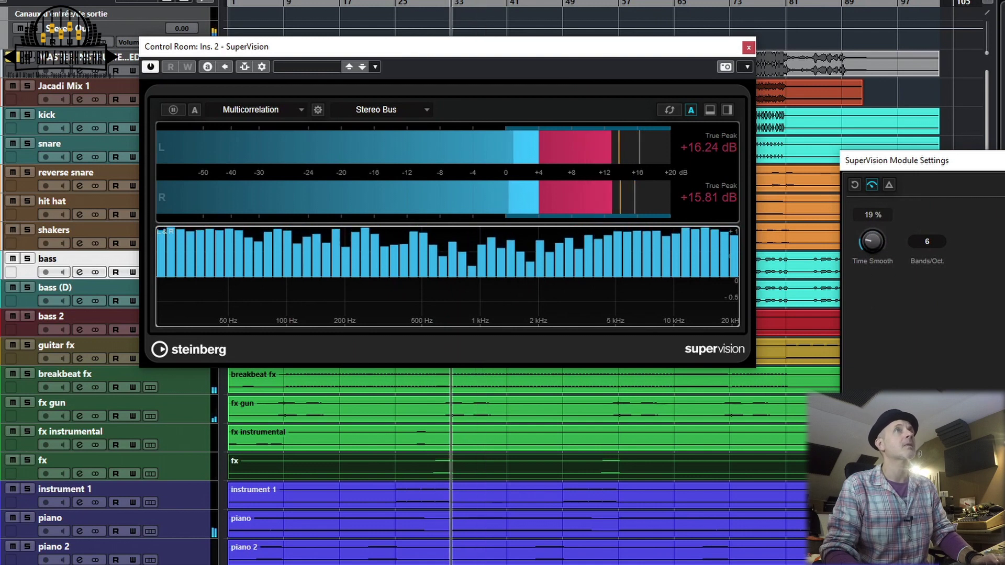
left_click(1003, 160)
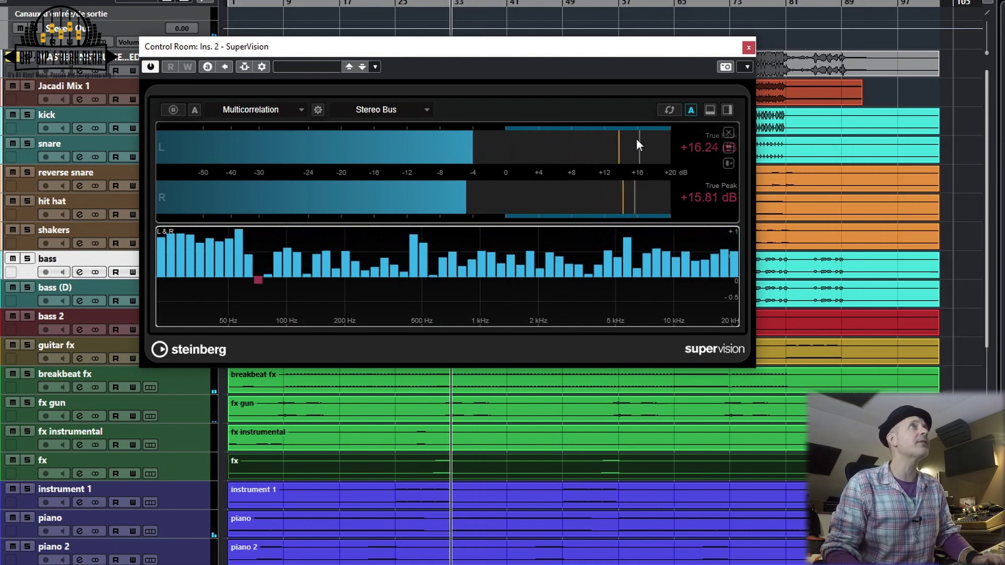
Add a Phasescope module beside the Multicorrelation module and preview it with a short playback
left_click(728, 111)
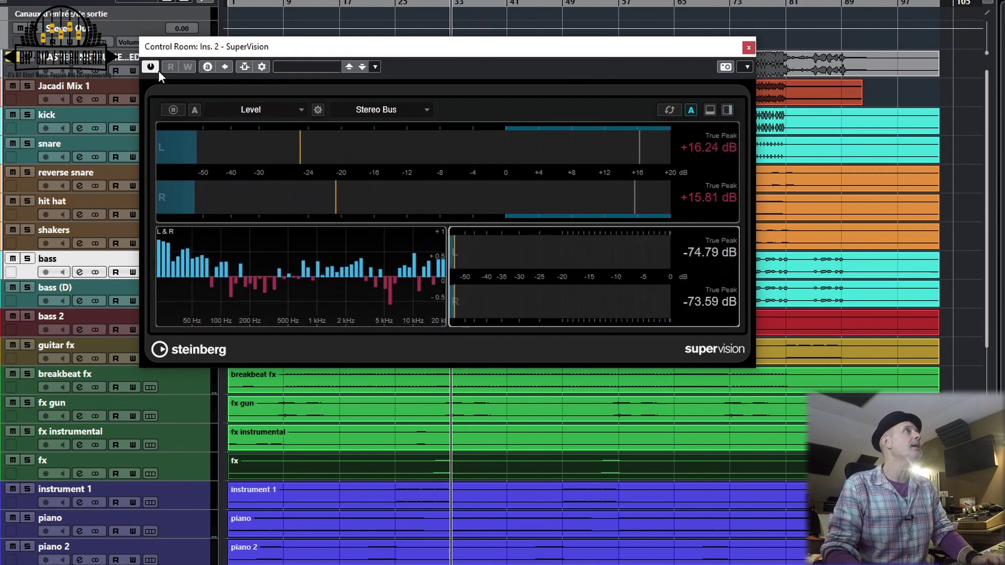
left_click(250, 110)
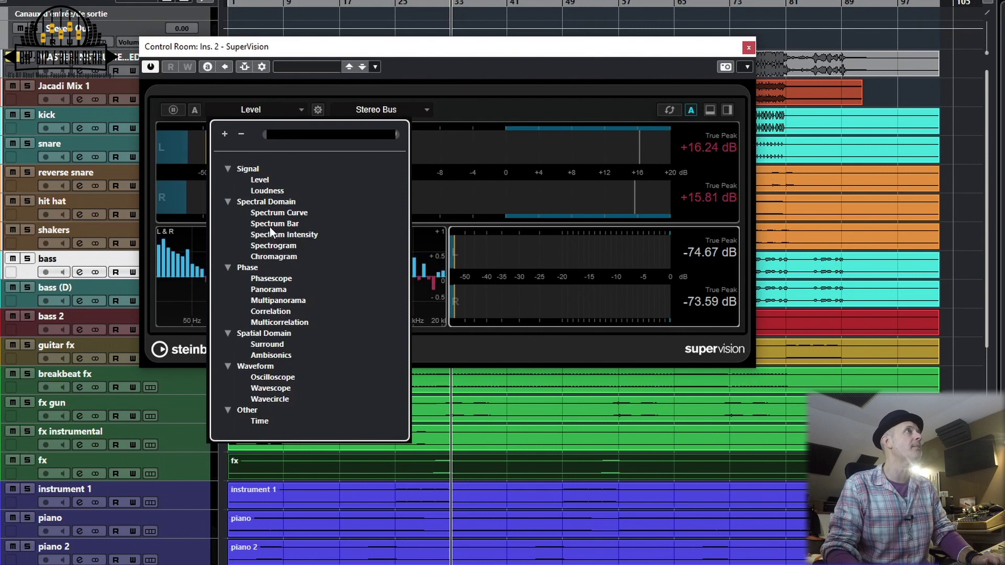
left_click(272, 278)
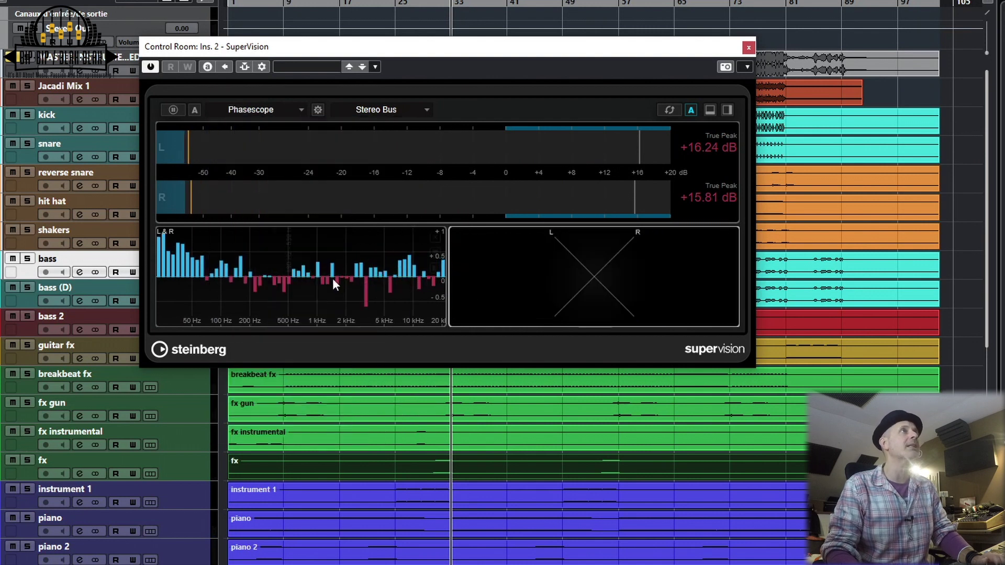
key("space")
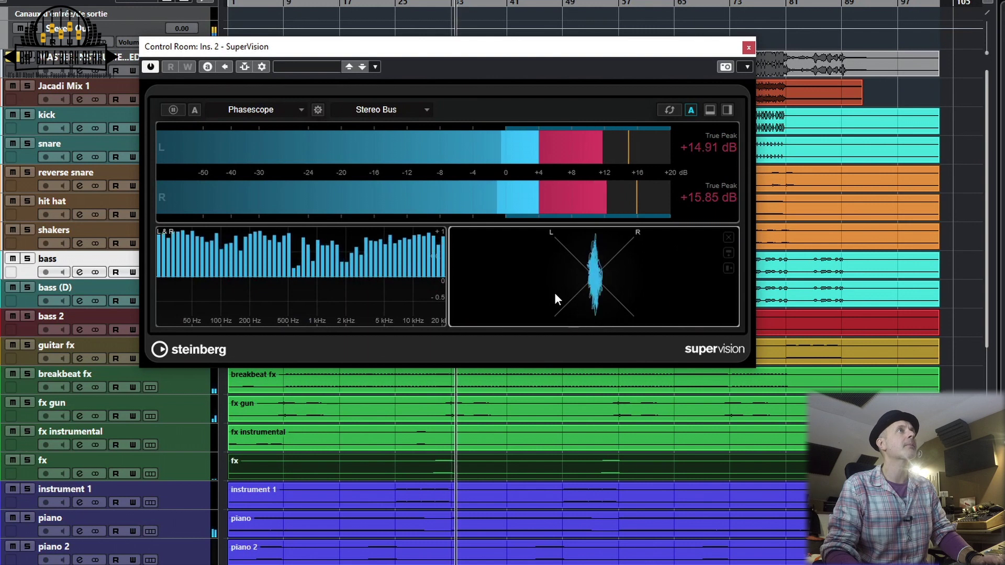
key("space")
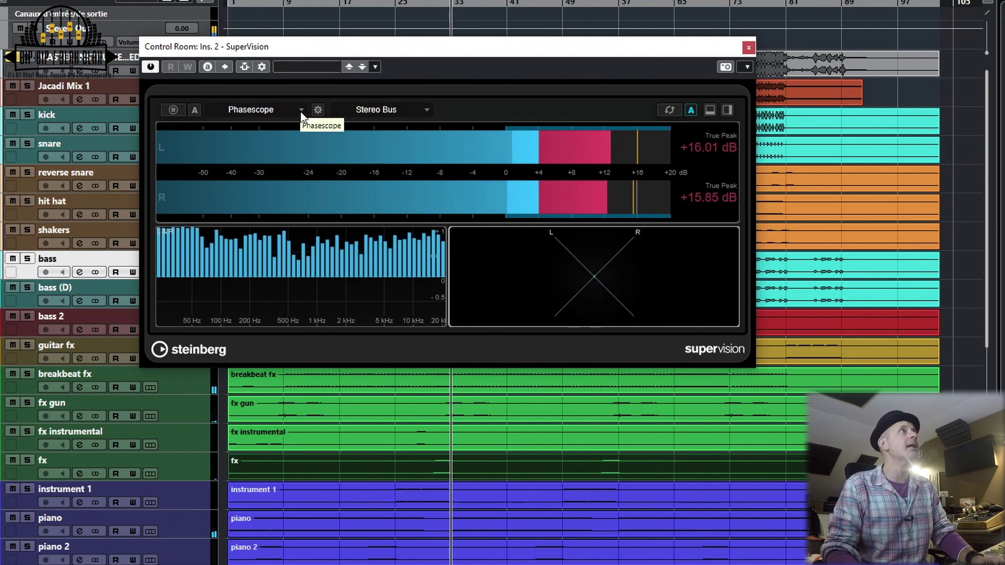
Change the Phasescope module to Panorama and preview it with a short playback
left_click(301, 109)
left_click(283, 289)
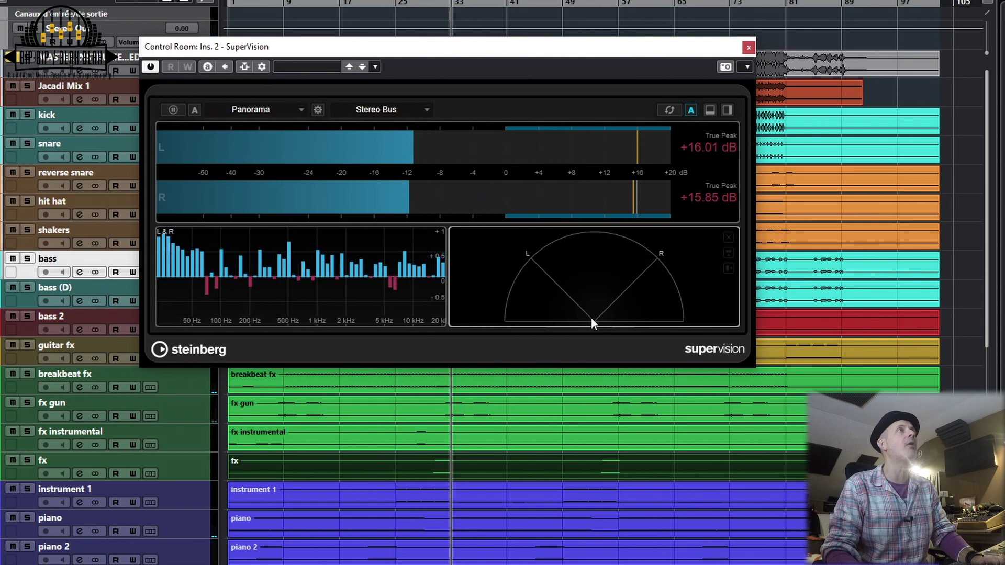
key("space")
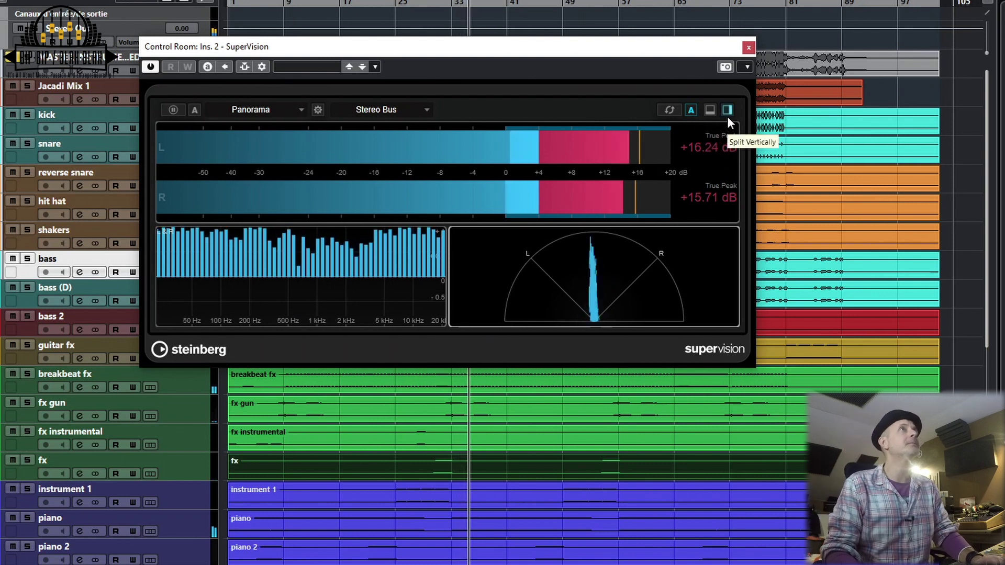
key("space")
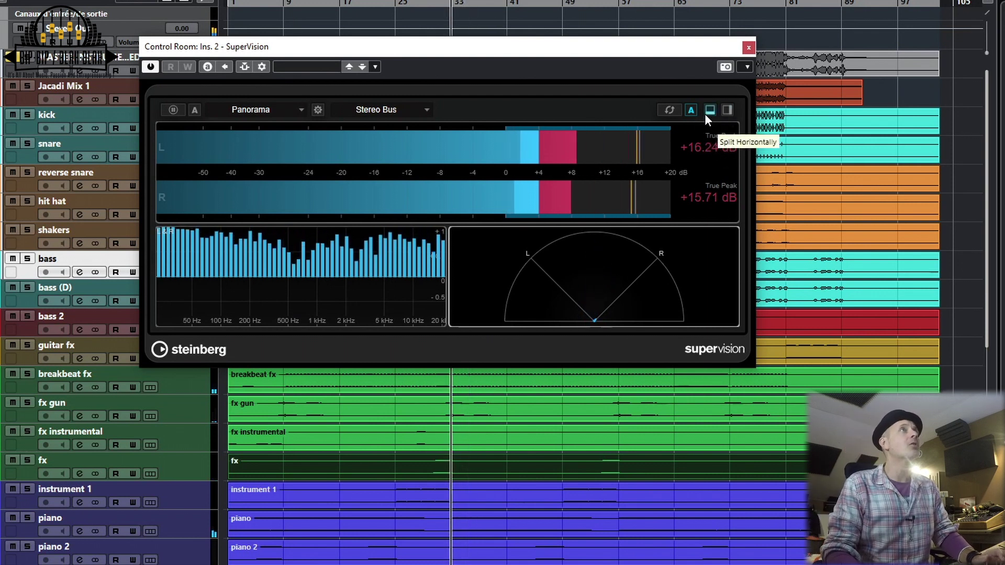
Try splitting the Panorama module horizontally, then remove the added module
left_click(710, 110)
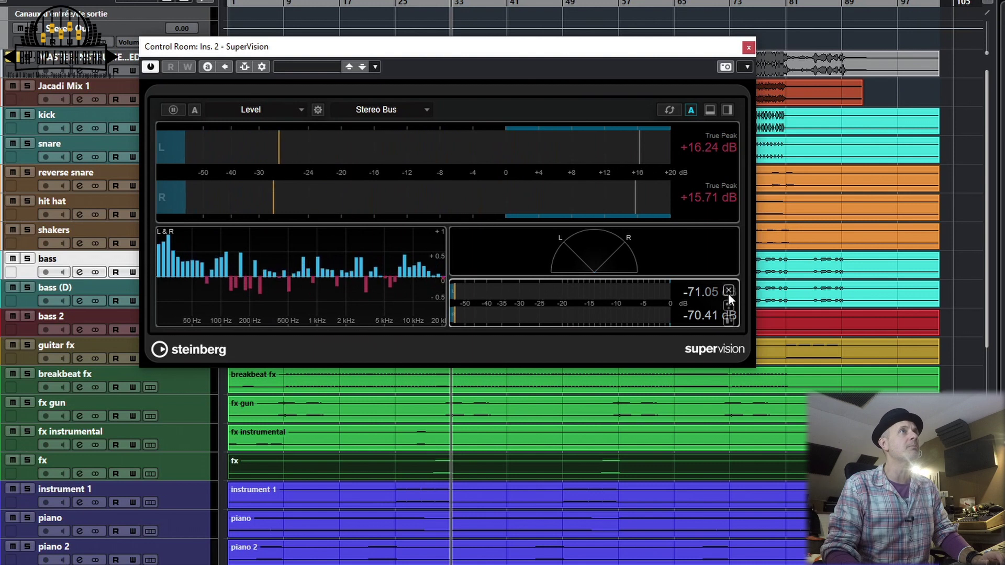
left_click(728, 290)
Split the K-20 Level meter horizontally, set the new module to Wavecircle and play the project
left_click(519, 186)
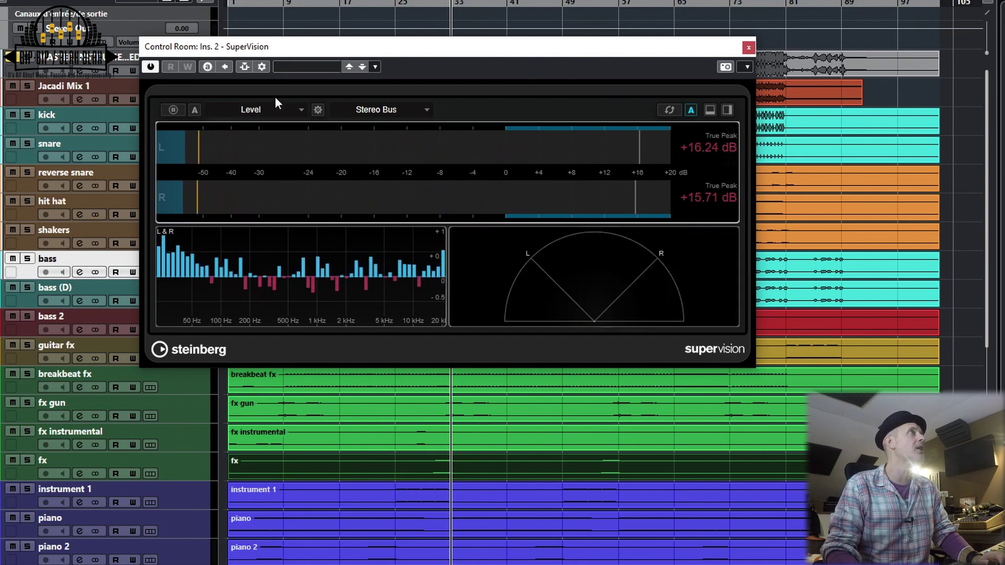
left_click(708, 111)
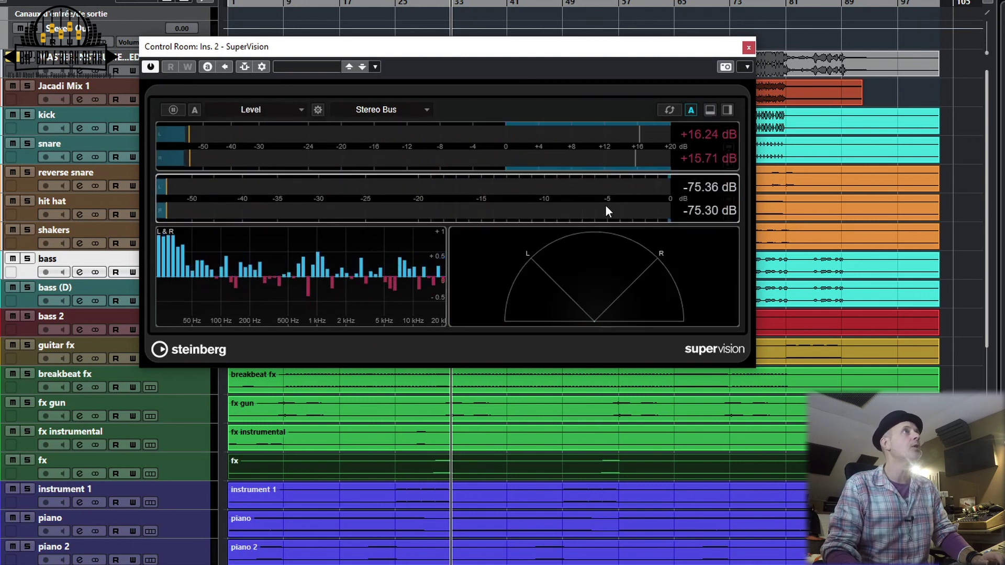
left_click(259, 111)
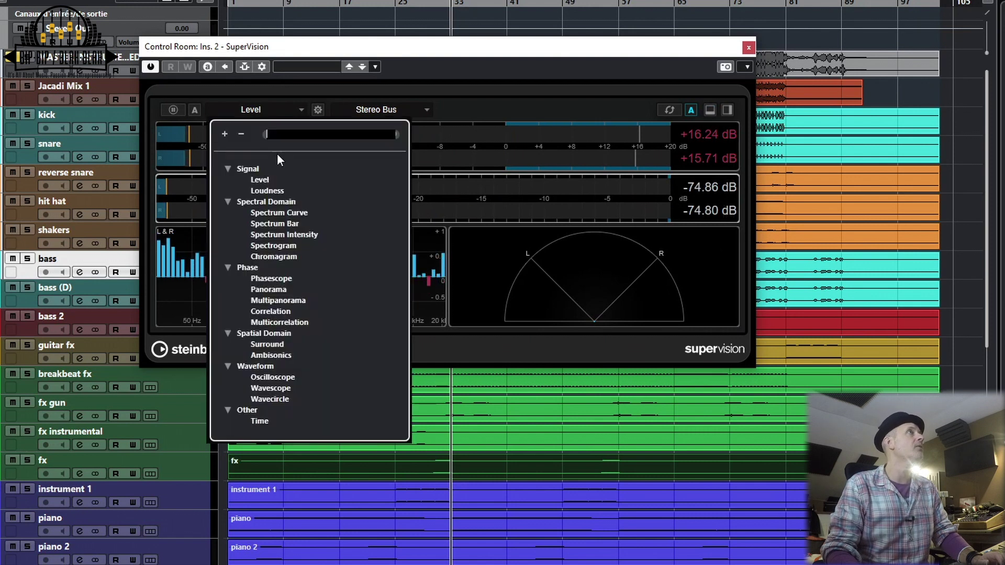
left_click(279, 400)
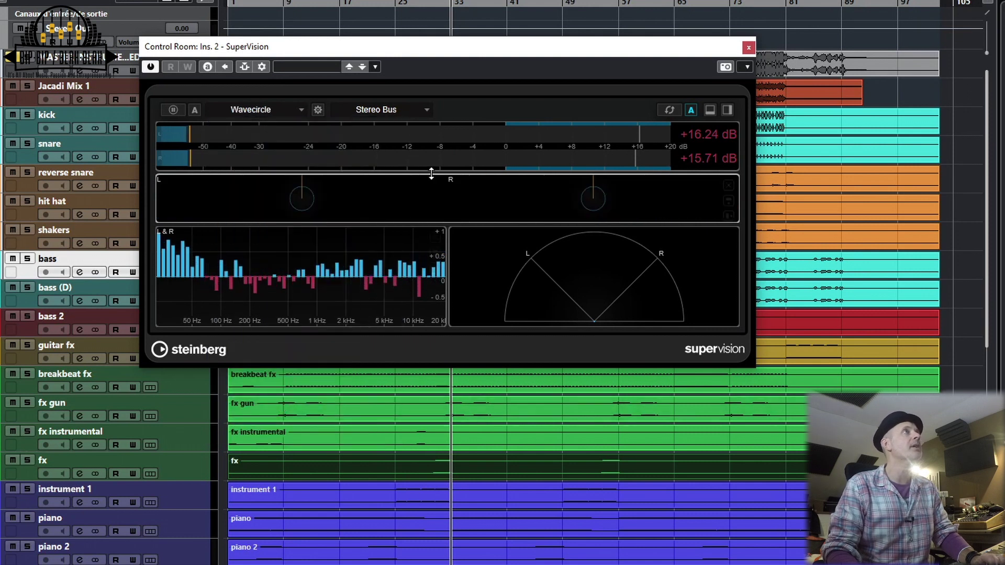
key("space")
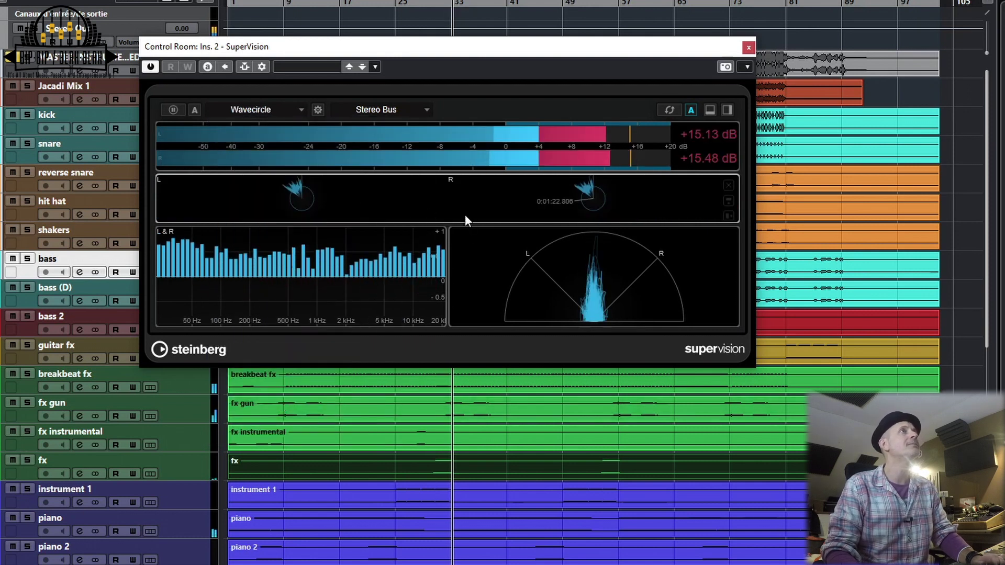
Try the Wavescope and Oscilloscope displays in the module below the Level meter during playback
left_click(249, 110)
left_click(281, 387)
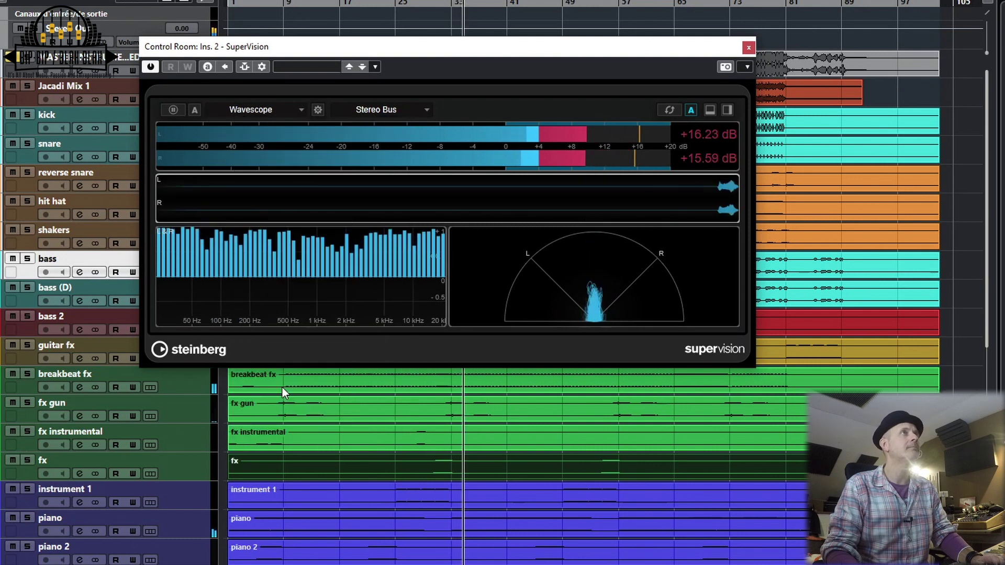
left_click(277, 109)
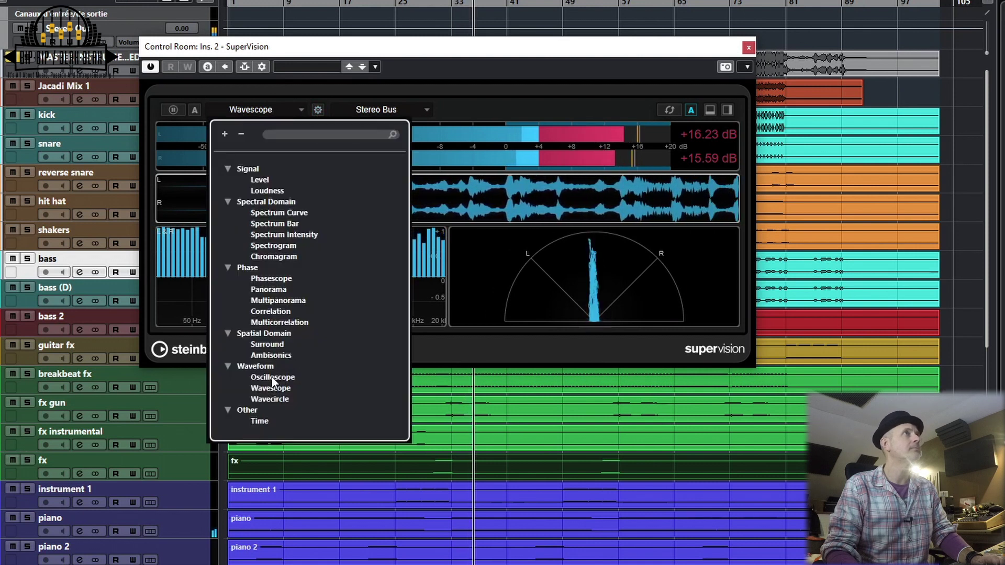
left_click(272, 376)
Set the module below the Level meter to Spectrum Curve and enlarge the SuperVision window
left_click(277, 110)
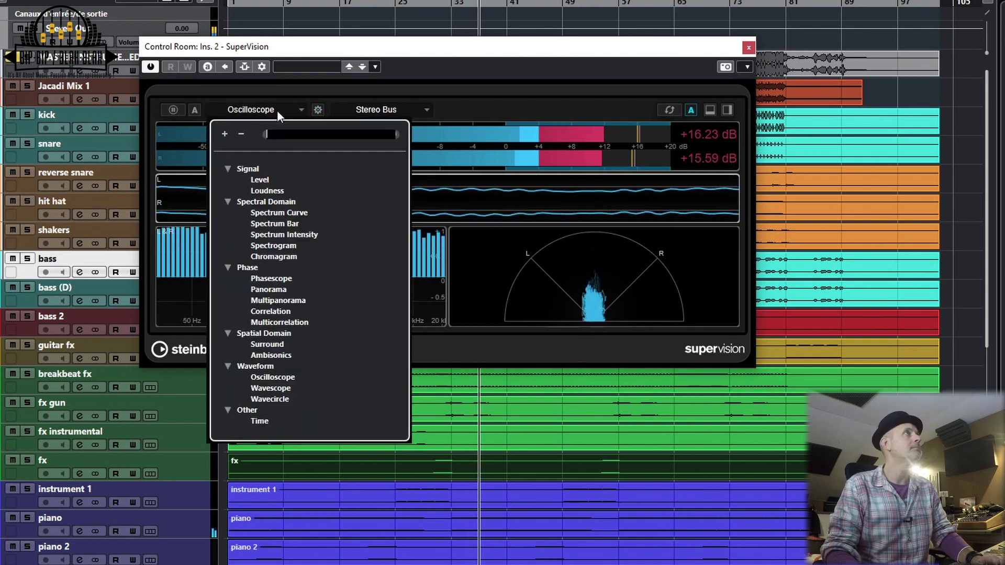
left_click(284, 213)
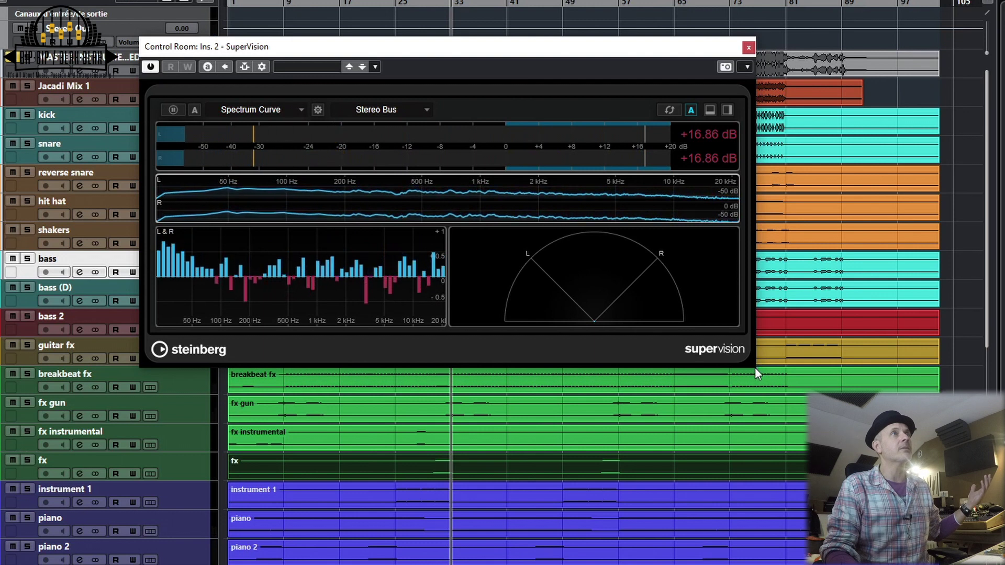
left_click_drag(755, 367, 1002, 563)
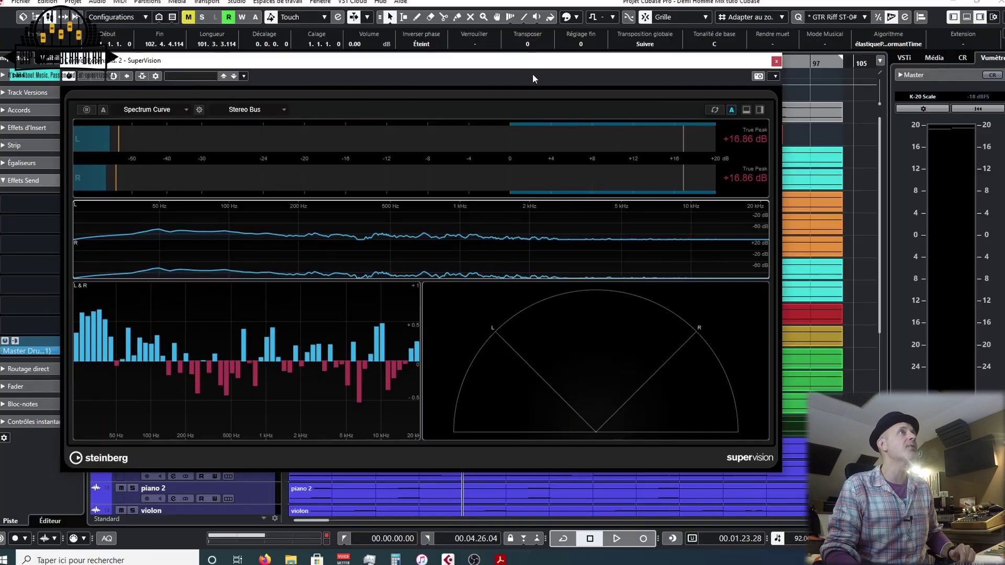
Examine the frequency peaks of the Spectrum Curve during playback, then change that module to Spectrum Bar
mouse_move(467, 239)
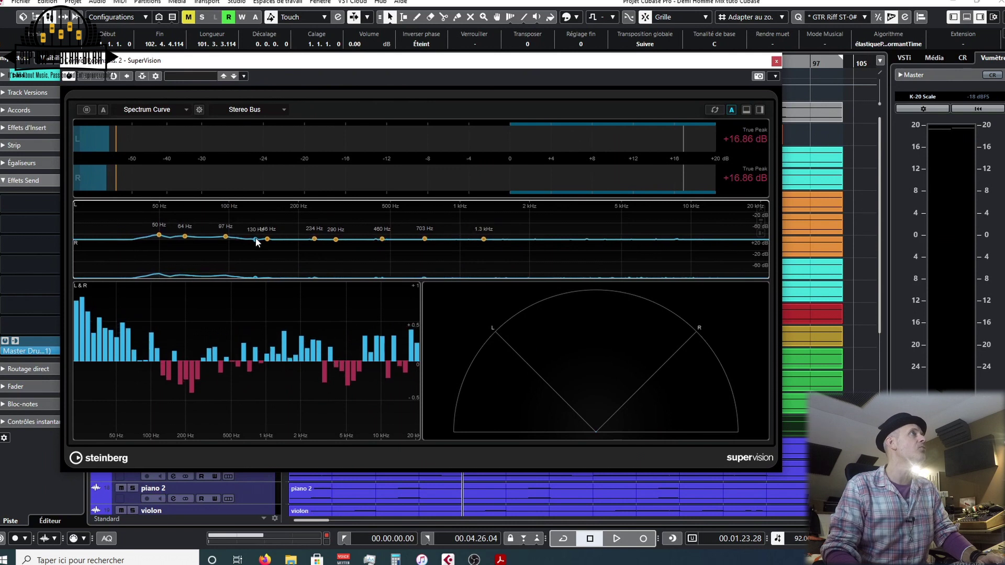
key("space")
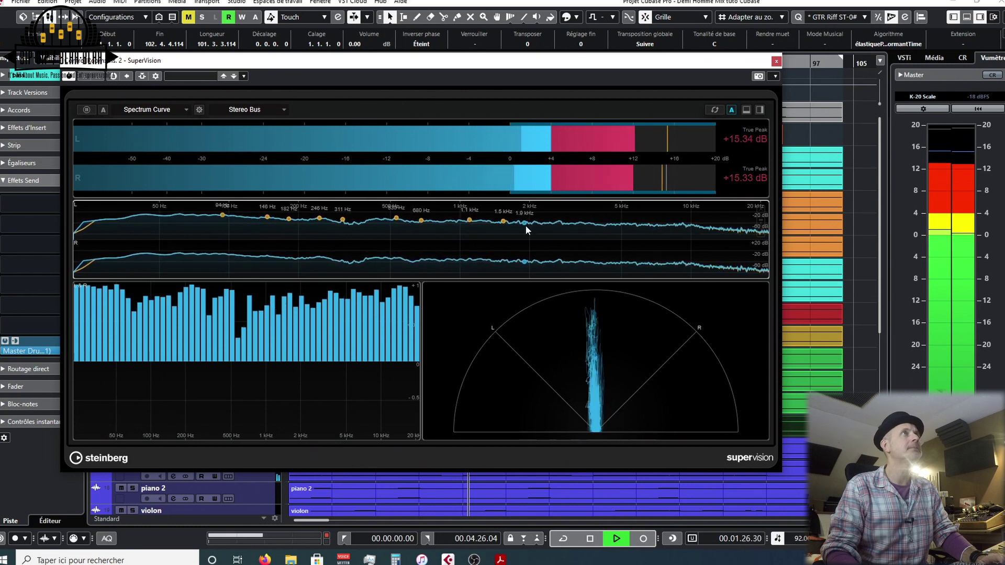
left_click(151, 109)
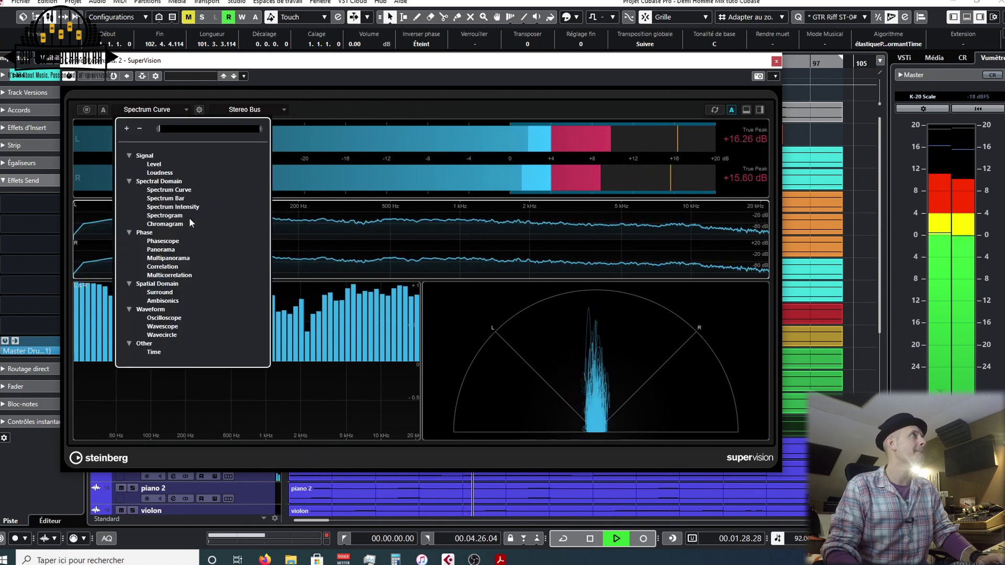
left_click(157, 190)
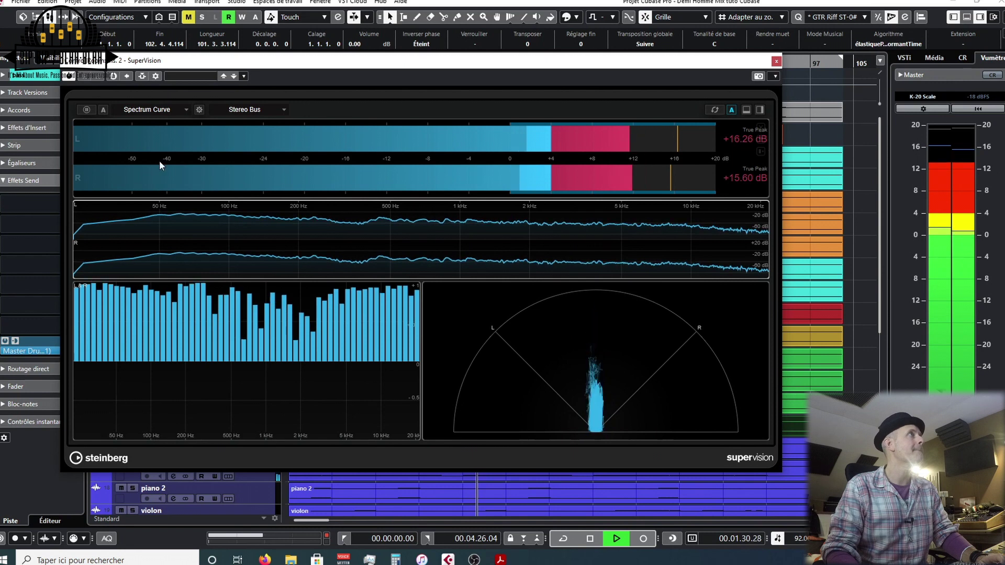
left_click(158, 109)
left_click(189, 199)
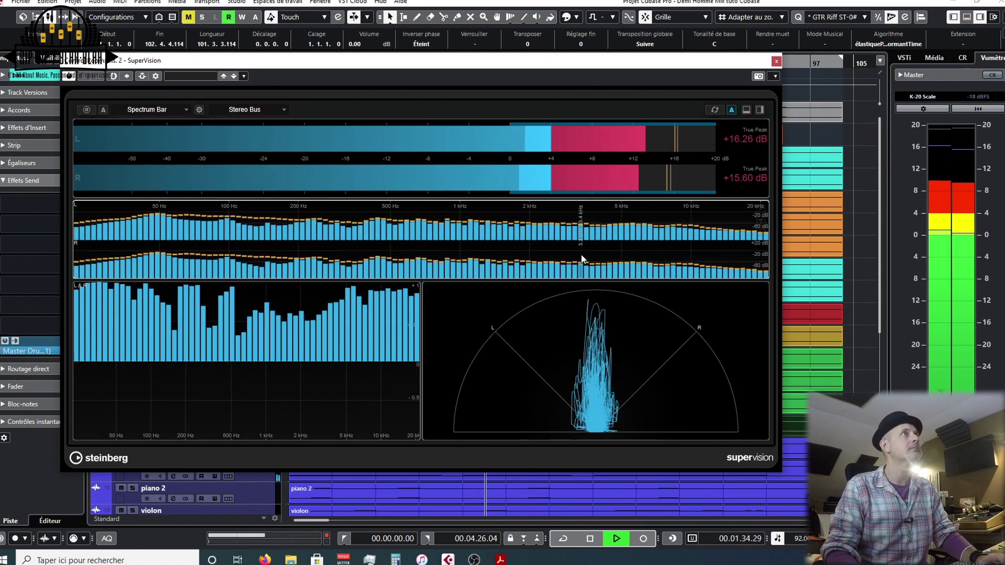
Set the Spectrum Bar module to 24 bands per octave in its settings, then stop playback
left_click(199, 110)
left_click_drag(468, 170, 781, 172)
left_click(878, 230)
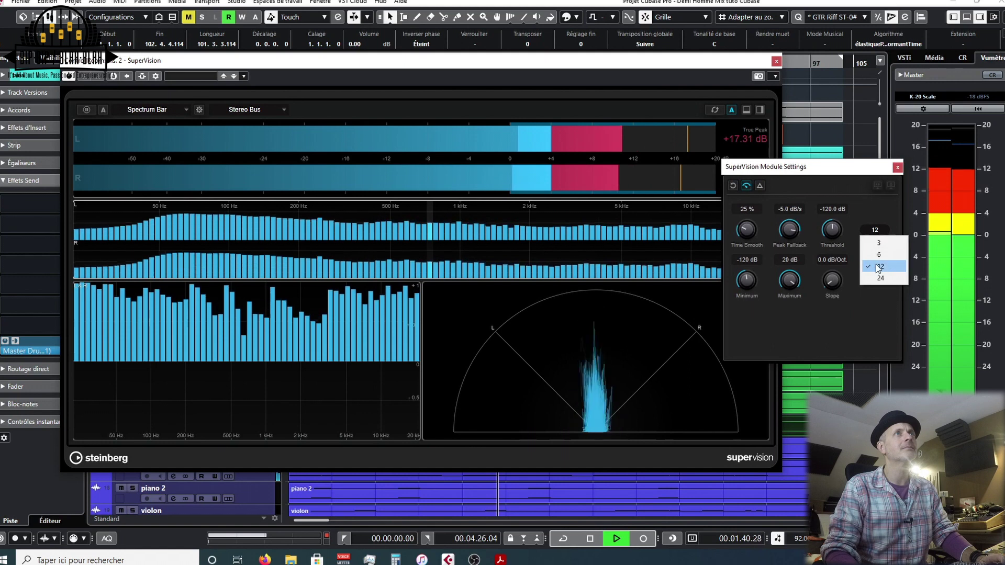
left_click(879, 278)
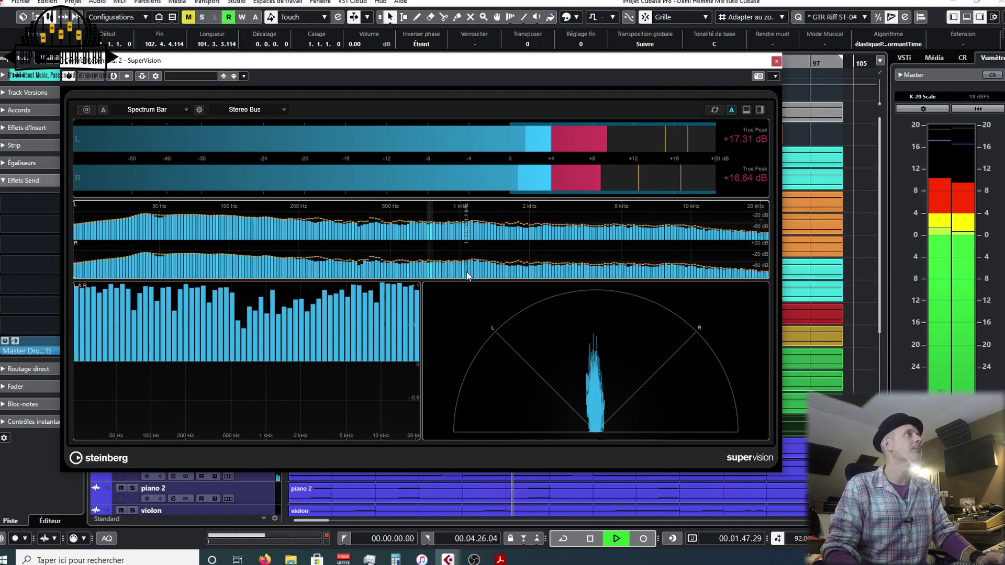
key("space")
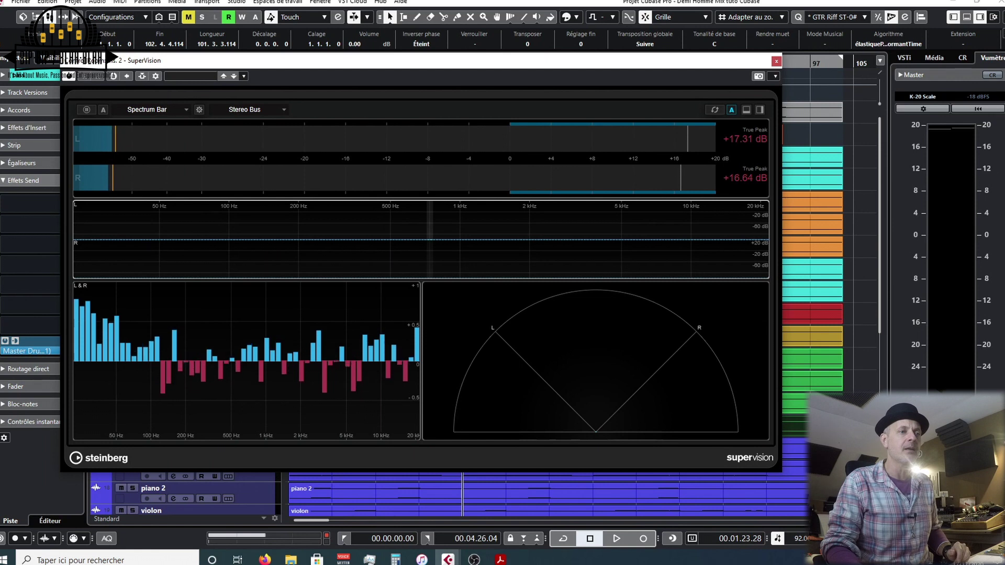
Switch to the other SuperVision instance with the saved six-module layout and reposition its window
key("Escape")
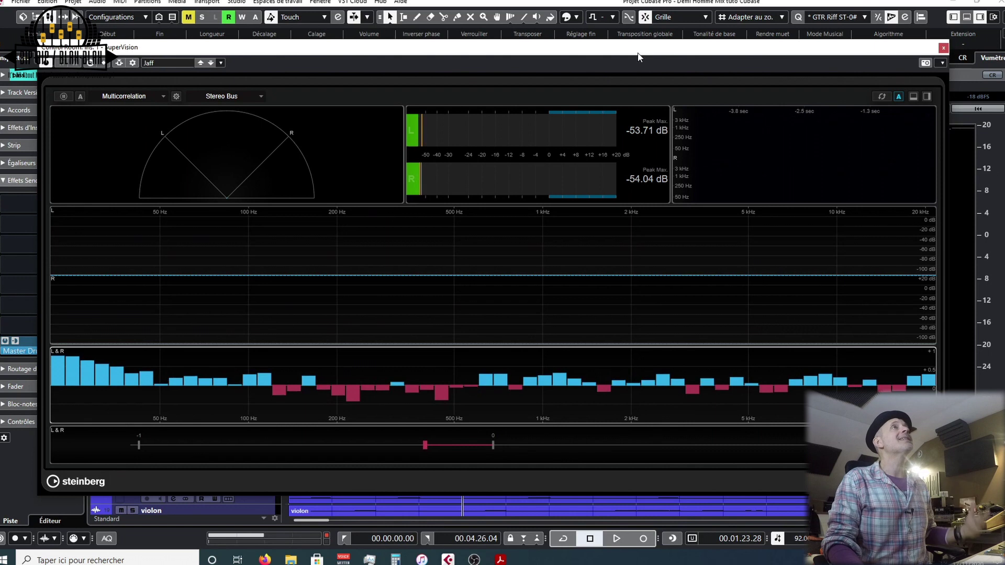
left_click_drag(638, 51, 646, 72)
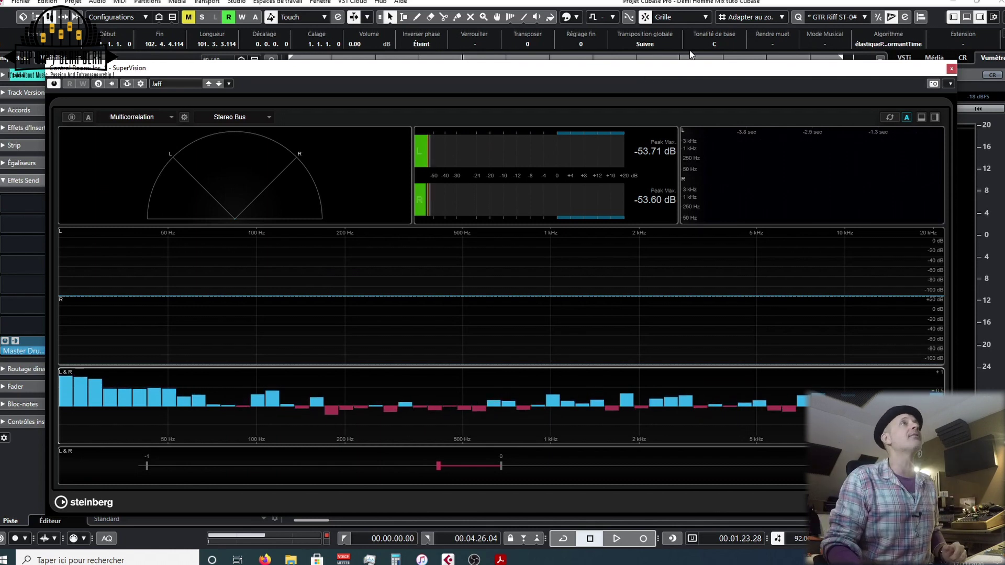
Close SuperVision and reposition the bass track's Frequency EQ window over the project
left_click(952, 69)
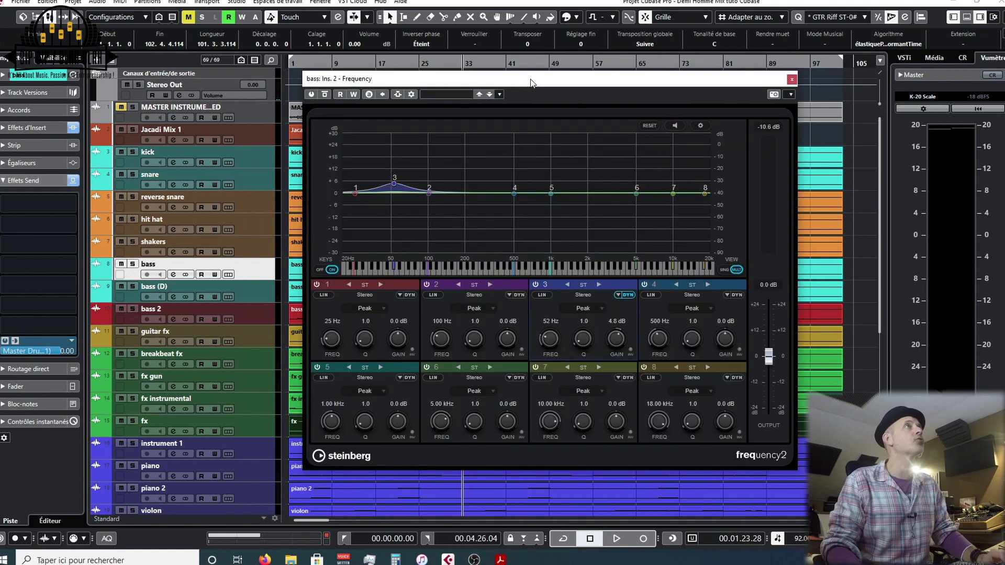
mouse_move(532, 82)
left_mouse_down()
mouse_move(552, 93)
mouse_move(541, 92)
left_mouse_up()
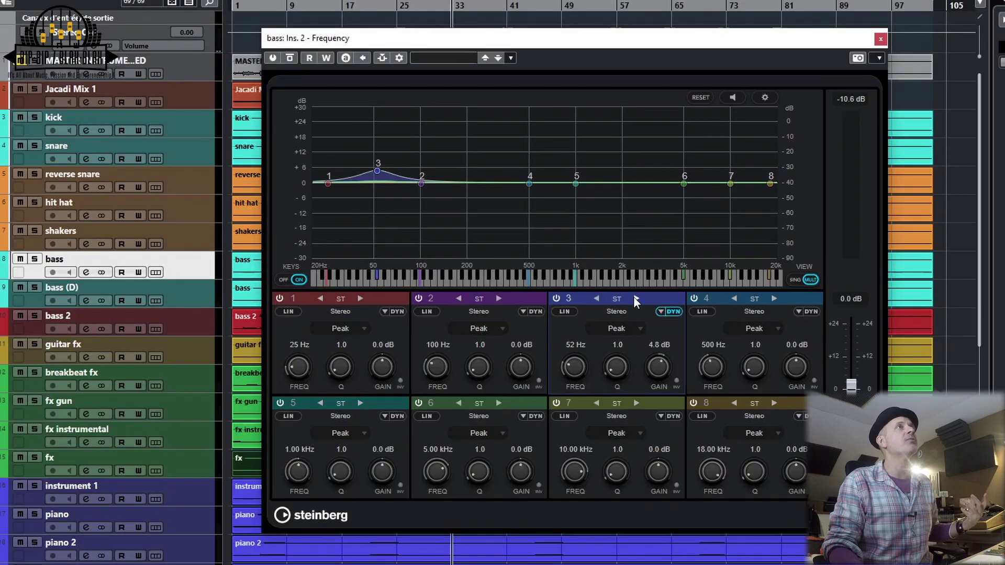
Try Mid/Side and Left/Right processing on band 3, show its Side settings, and return the band to stereo
left_click(608, 295)
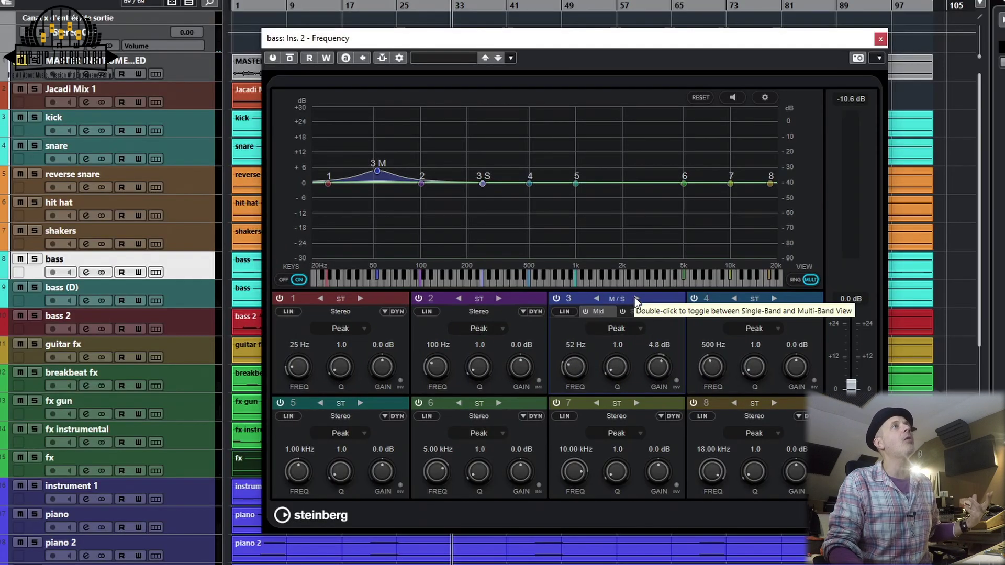
left_click(595, 299)
left_click(596, 300)
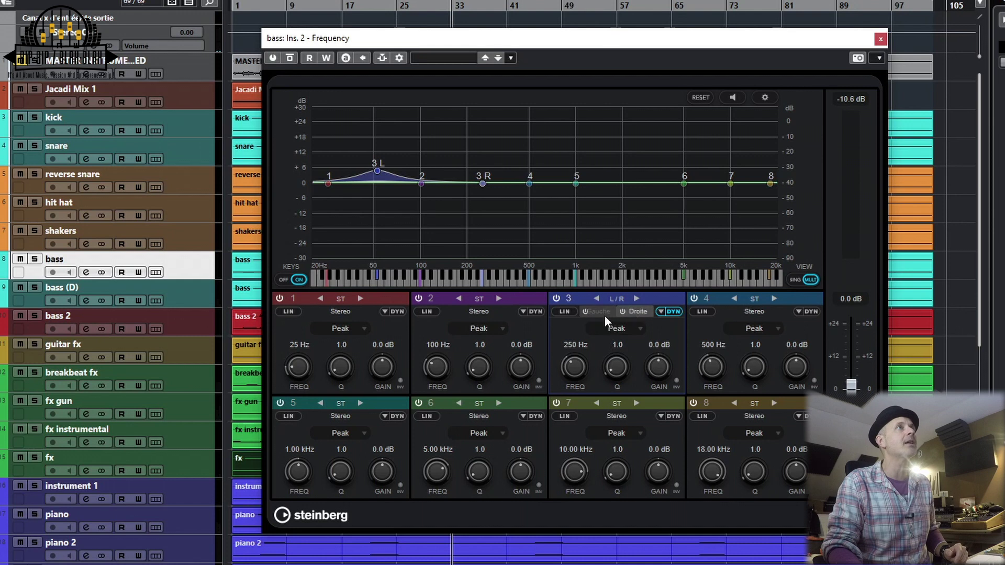
left_click(635, 297)
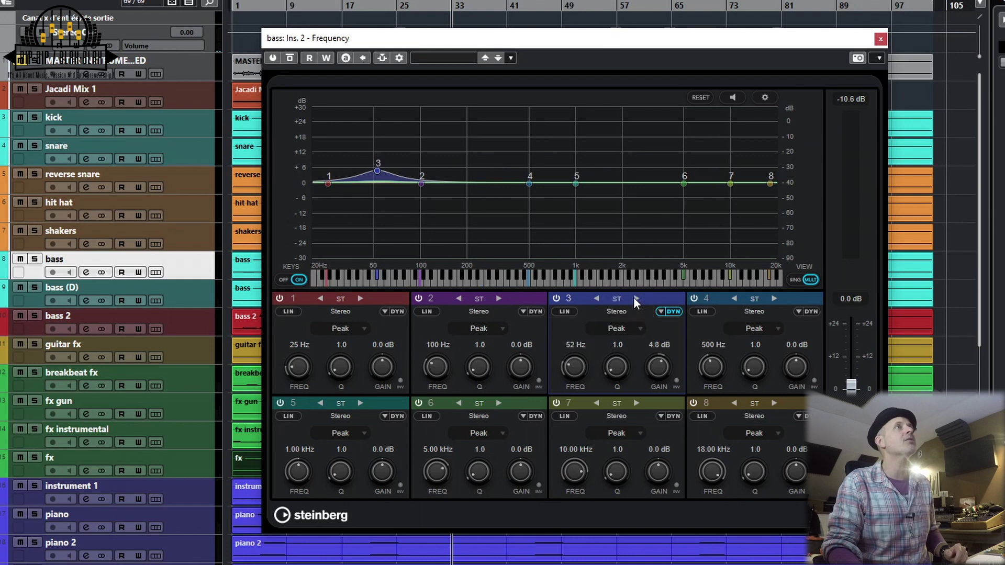
left_click(637, 297)
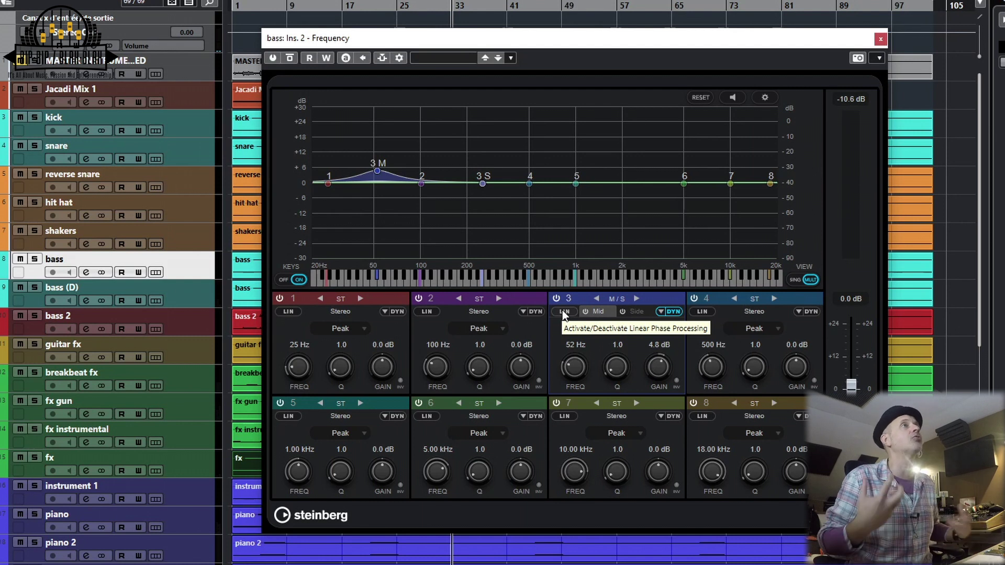
left_click(647, 310)
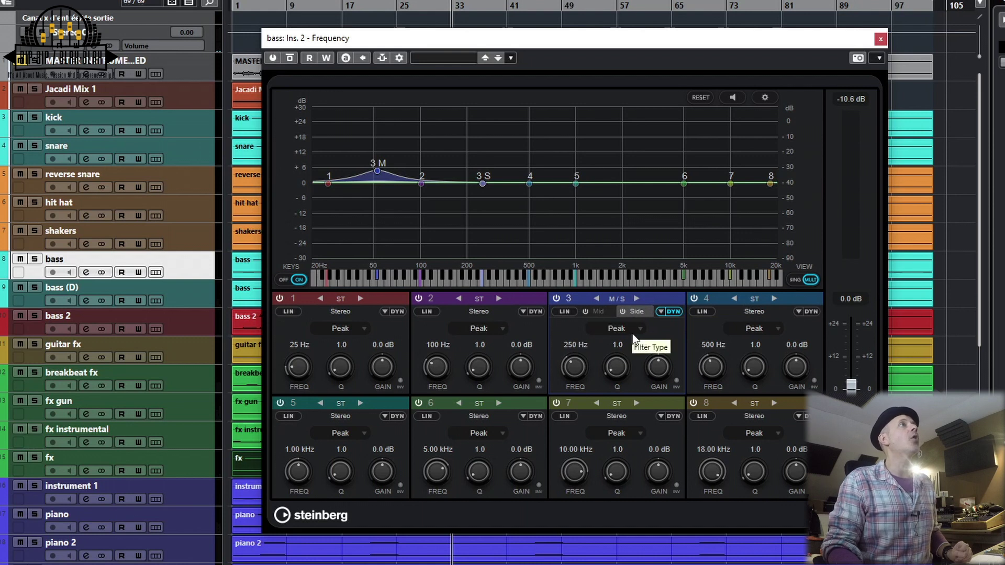
left_click(598, 300)
left_click(598, 300)
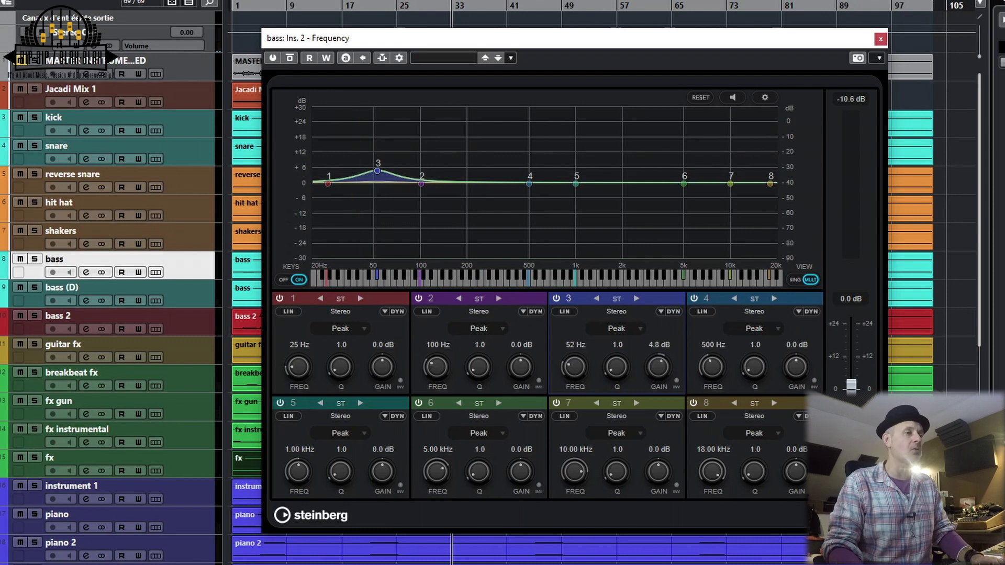
Solo the bass track, activate its Frequency EQ and reposition the plug-in window
key("s")
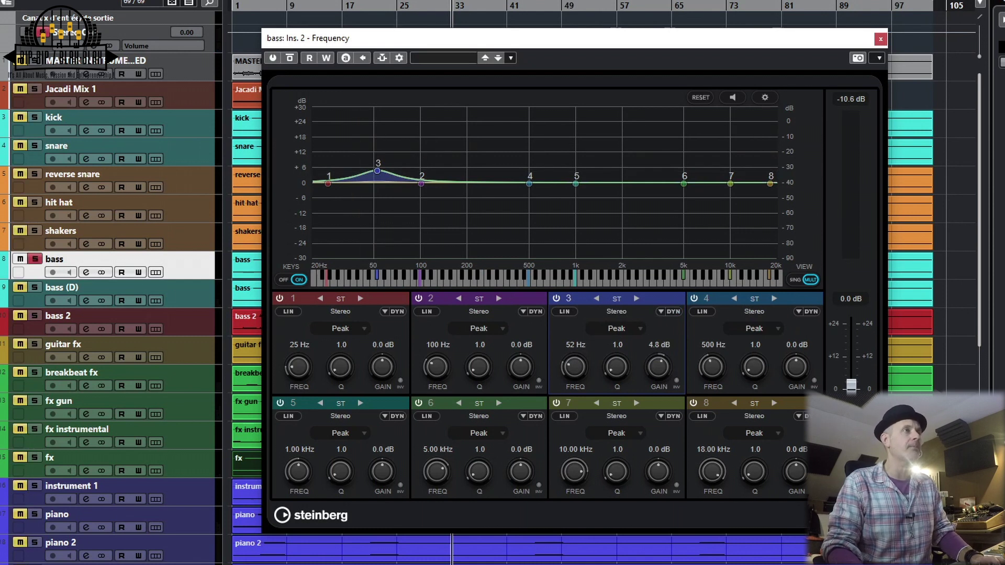
left_click(272, 58)
left_click_drag(453, 33, 422, 10)
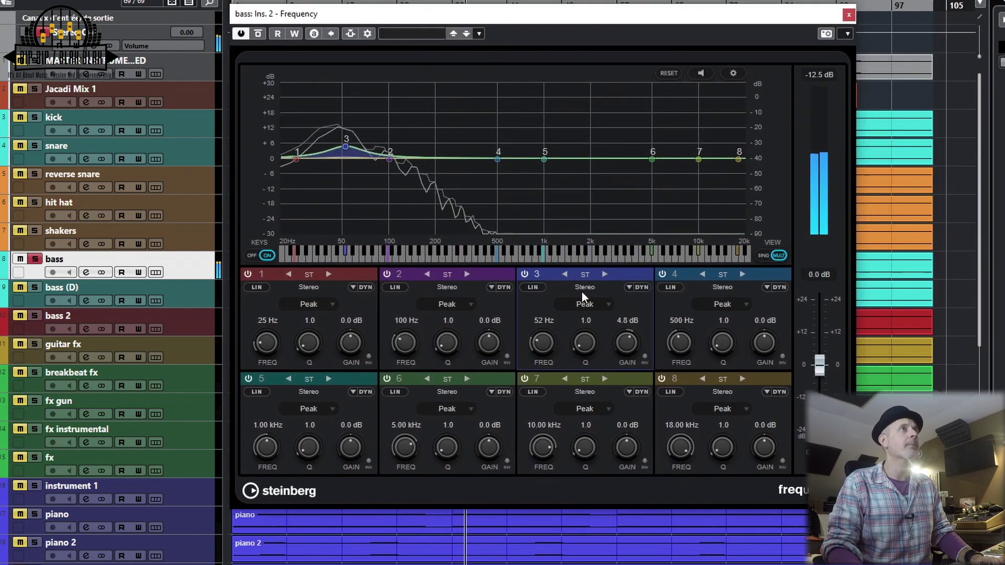
Enable dynamics on band 3 of the bass EQ and set its threshold to -45.9 dB in single-band view
left_click(630, 287)
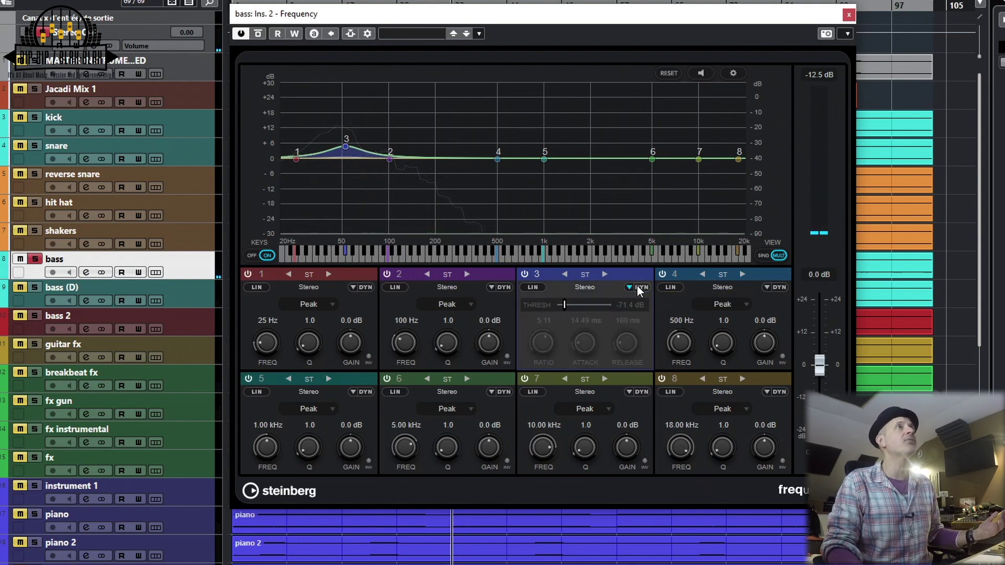
left_click(639, 289)
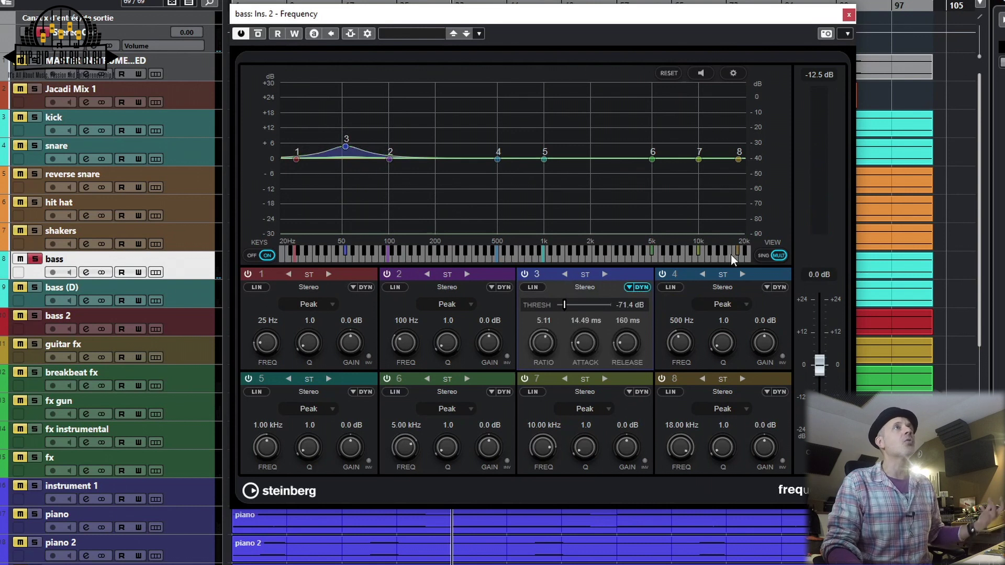
left_click(762, 256)
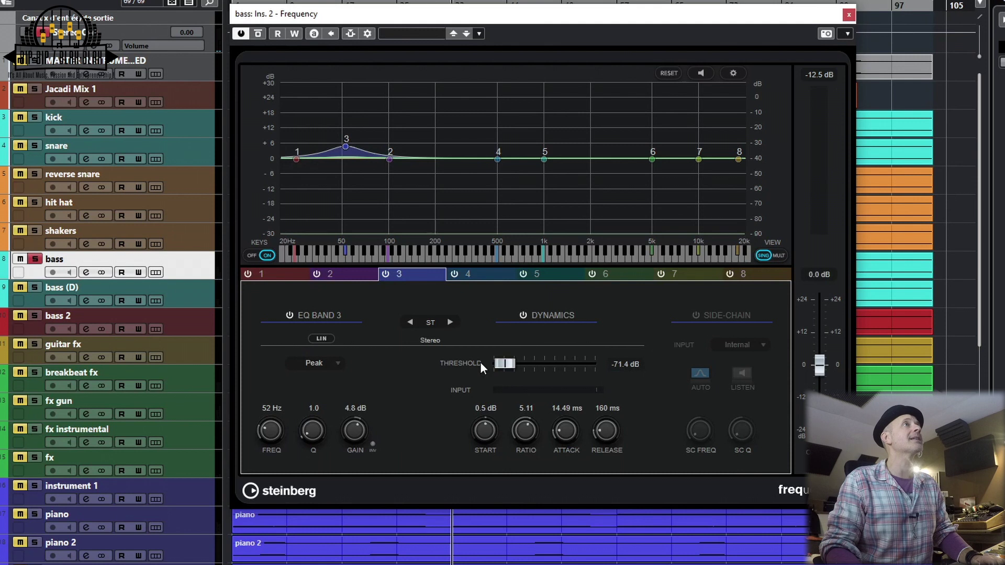
left_click_drag(508, 367, 613, 363)
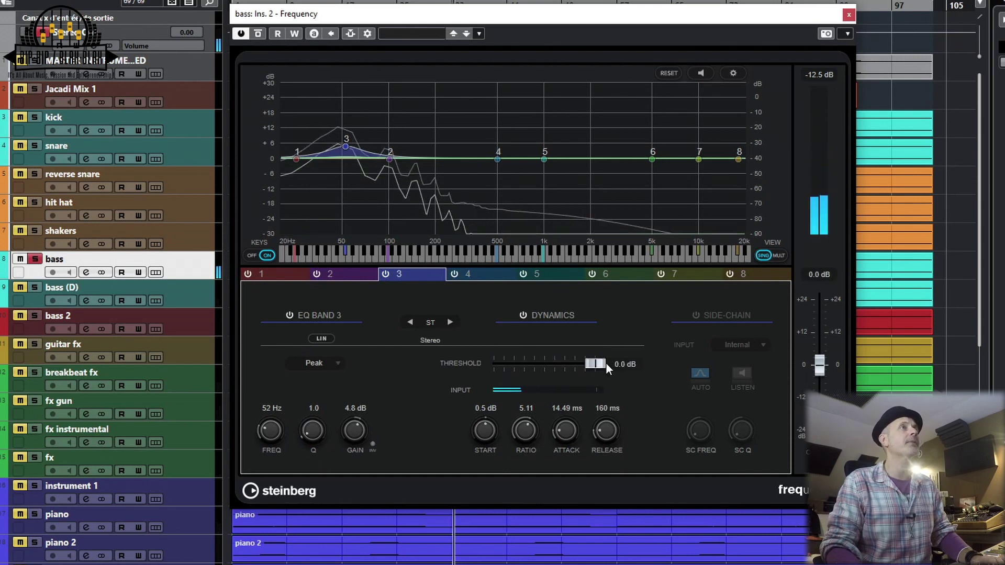
left_click_drag(601, 364, 542, 366)
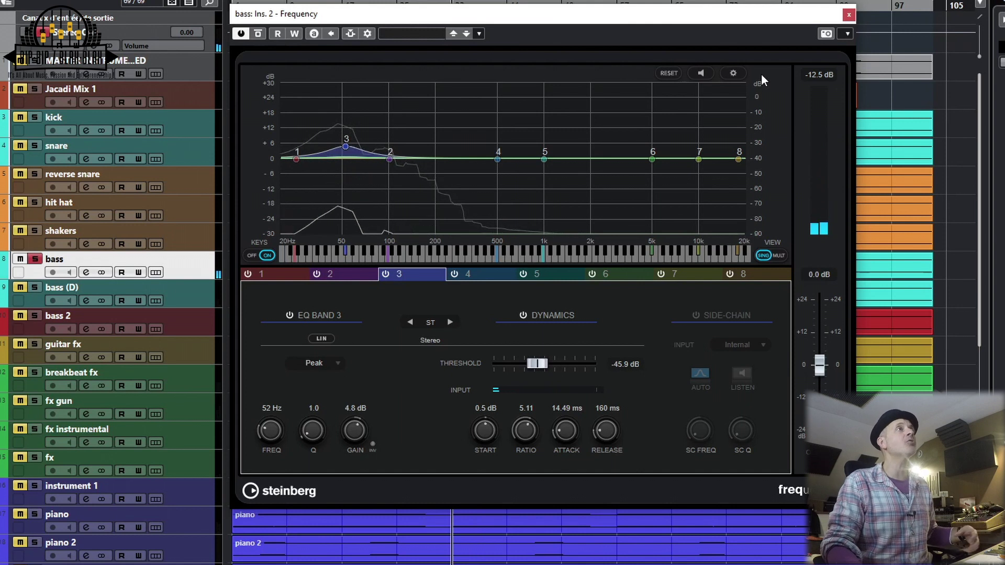
Close the bass EQ, unsolo the bass track, and open and reposition the Frequency EQ on VX 1
left_click(847, 17)
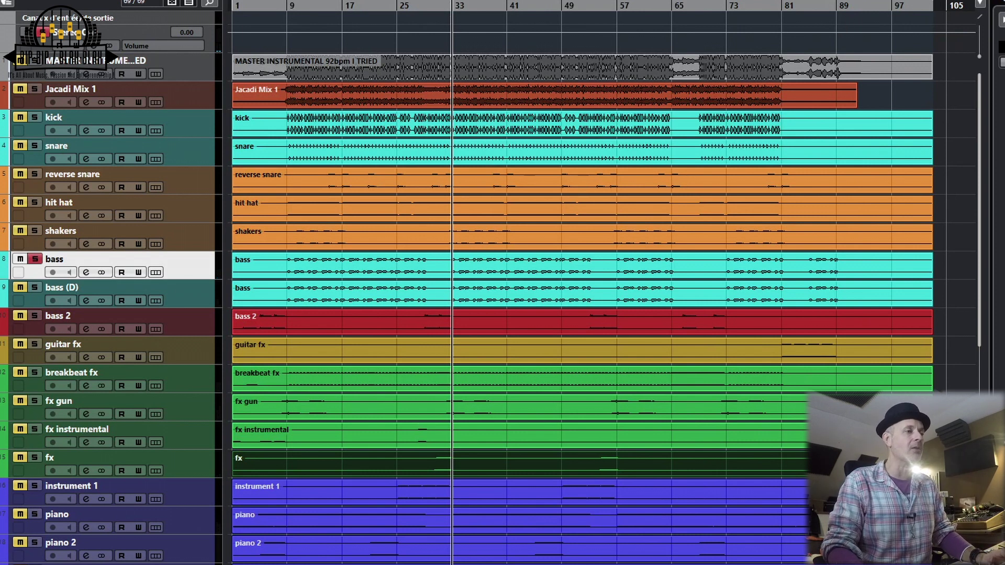
key("s")
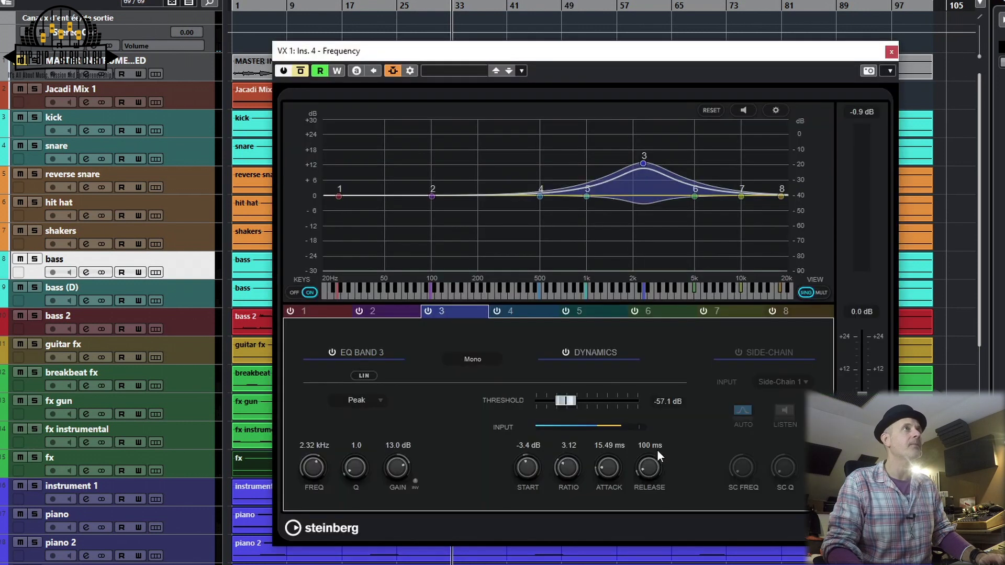
left_click_drag(548, 42, 540, 42)
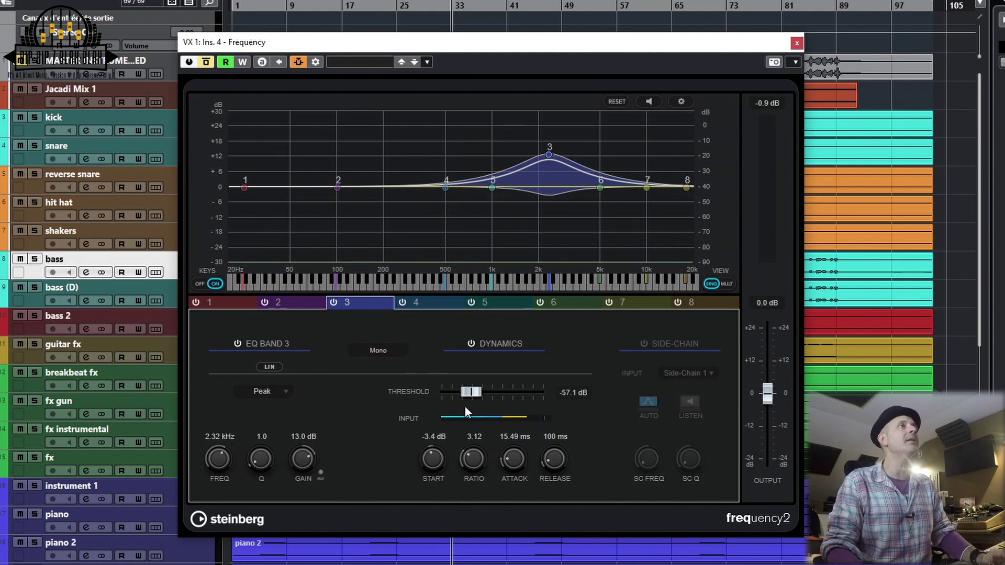
Turn off dynamics on band 3 of the VX 1 EQ and show the vocal tracks behind its window
left_click(467, 345)
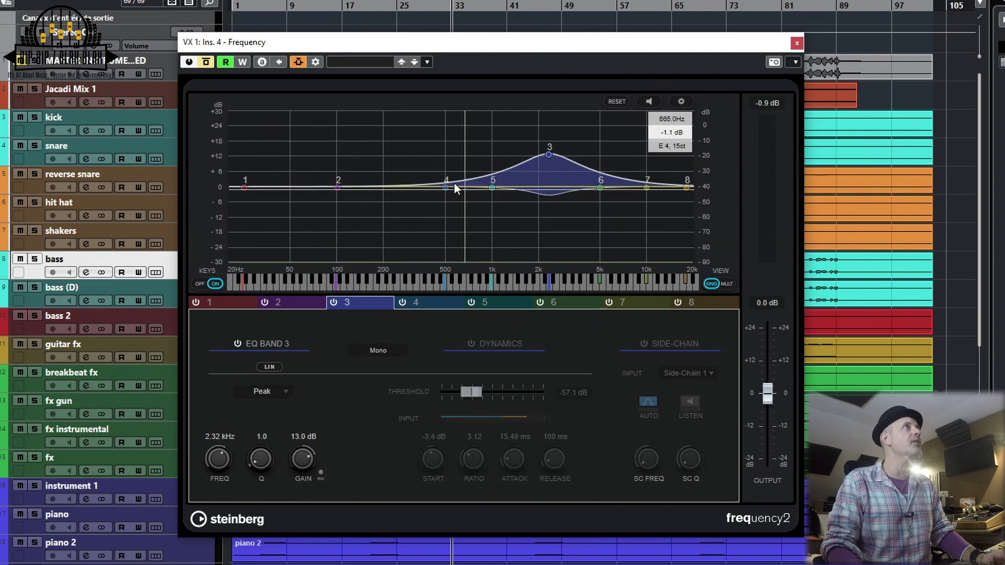
left_click_drag(458, 47, 552, 545)
scroll(591, 366, "down", 5)
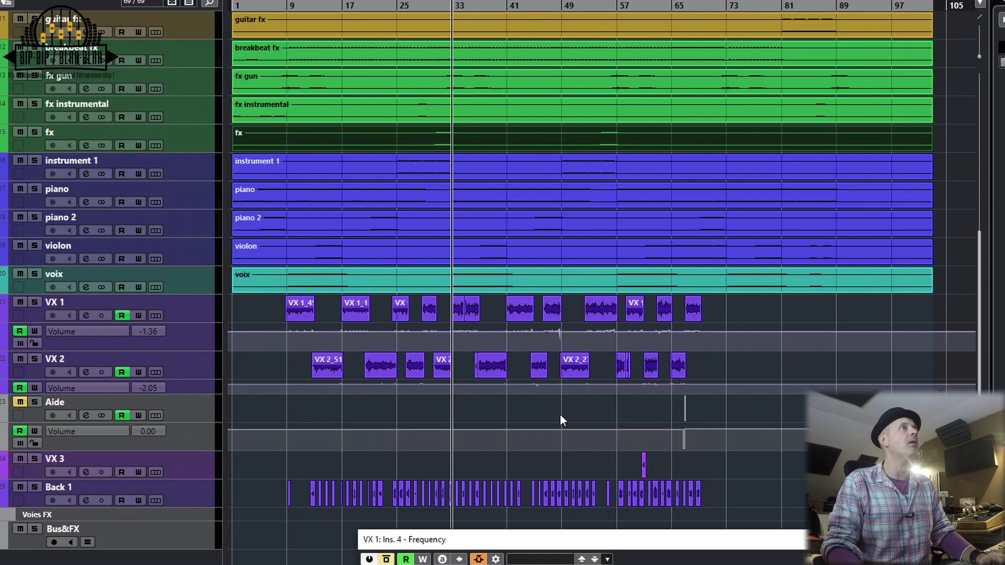
left_click_drag(560, 538, 454, 64)
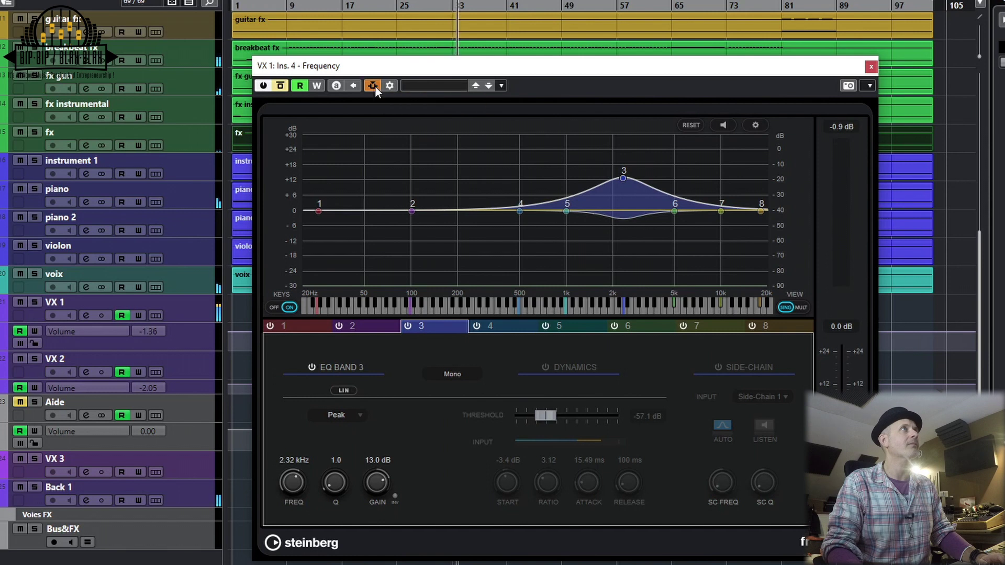
Deactivate the side-chain on the VX 1 EQ and compare the vocal with the EQ bypassed and active
left_click(262, 86)
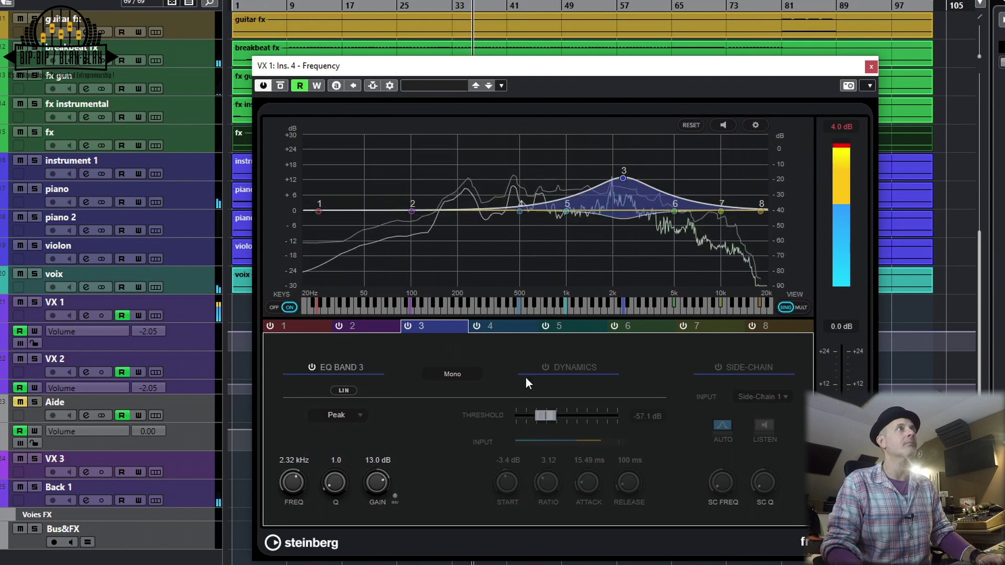
left_click(281, 87)
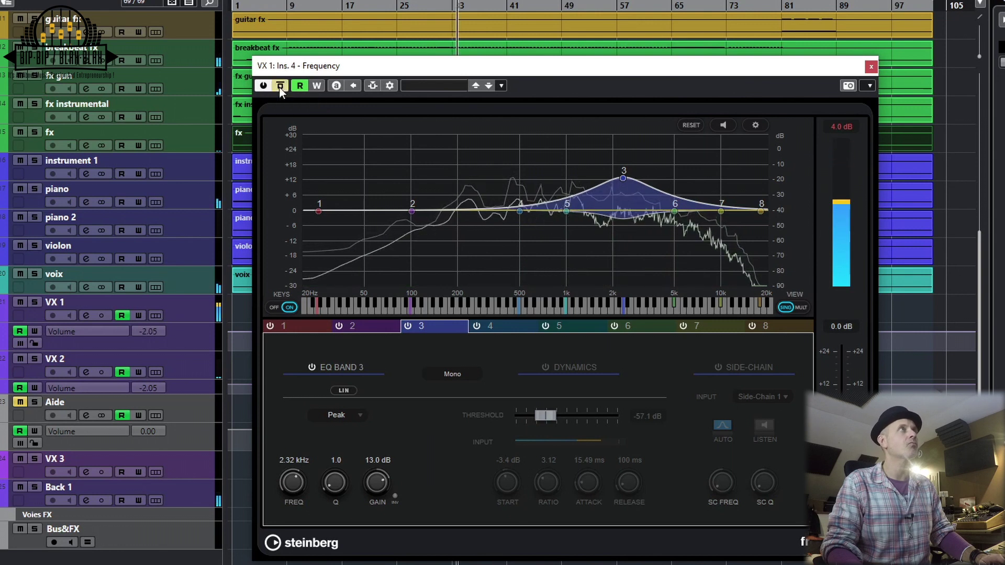
left_click(280, 86)
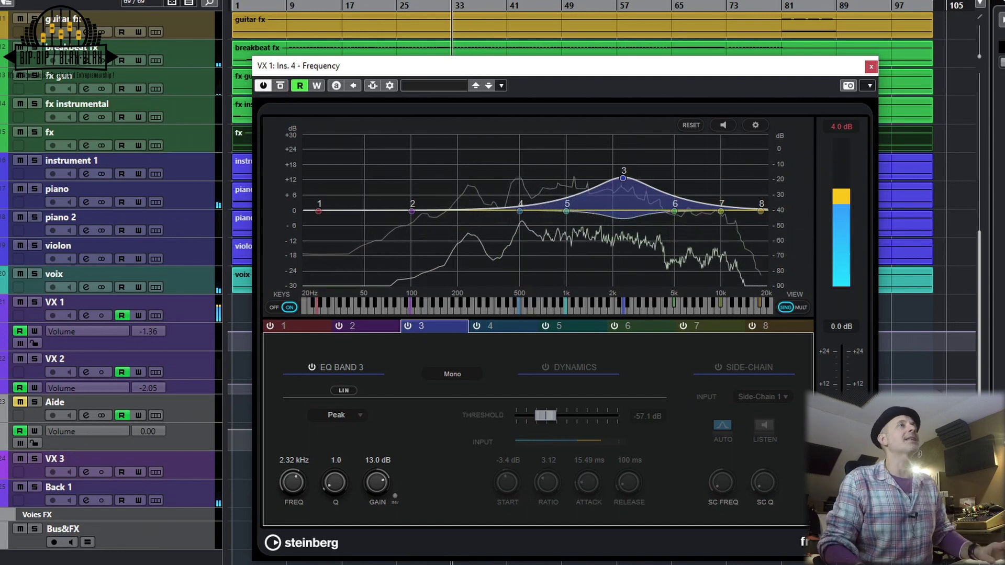
Enable dynamics on band 3 and set its start to -17.3 dB and its threshold to -35.2 dB
left_click(544, 368)
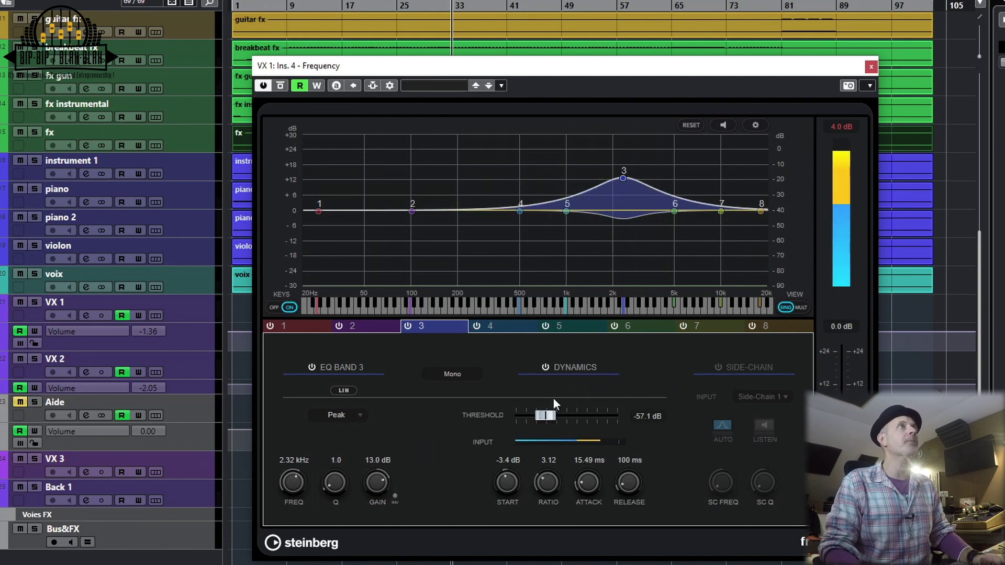
left_click_drag(548, 415, 535, 417)
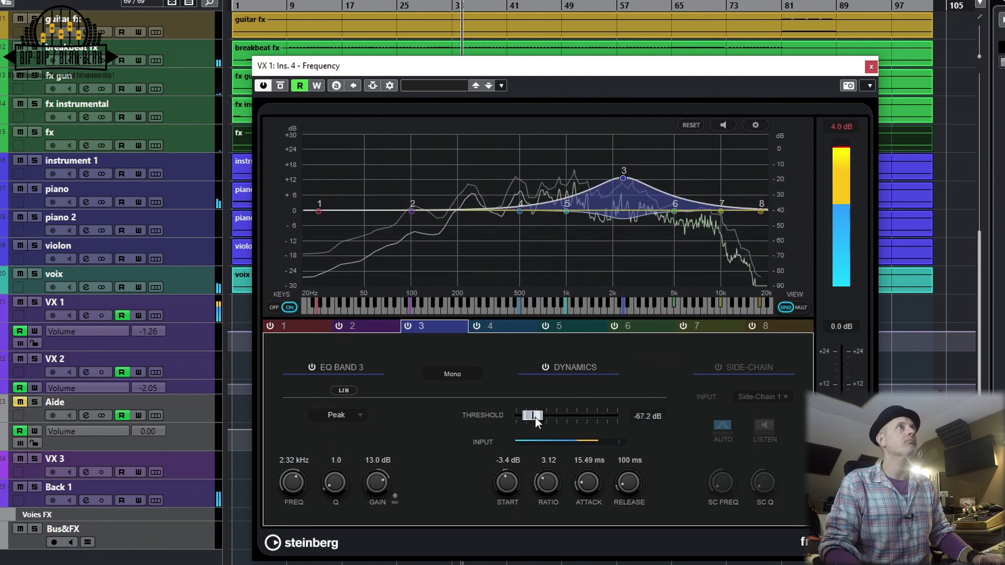
left_click_drag(517, 501, 505, 529)
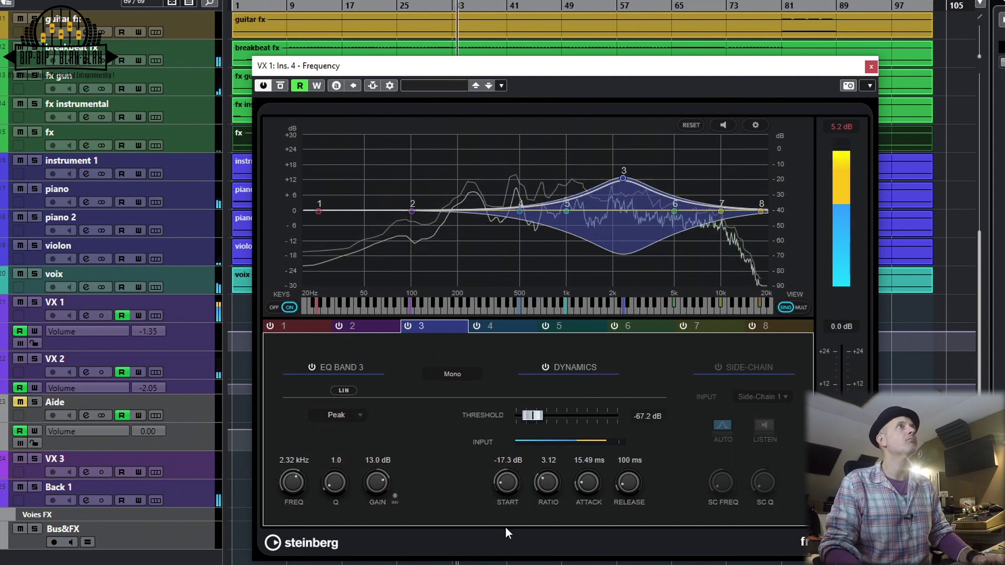
left_click_drag(533, 415, 570, 420)
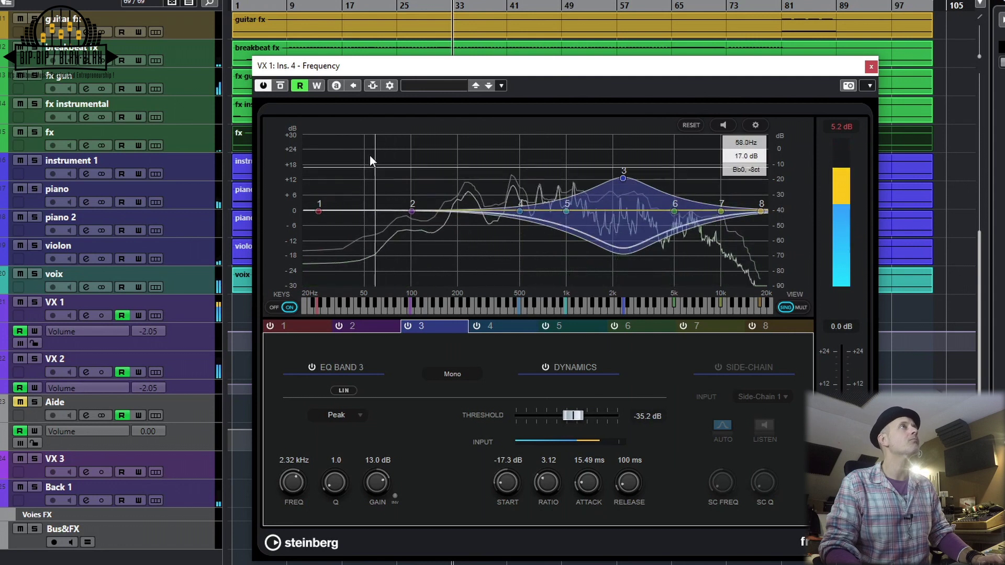
Compare the vocal with the dynamic EQ bypassed and active, then set band 3's threshold to -37.9 dB
left_click(277, 88)
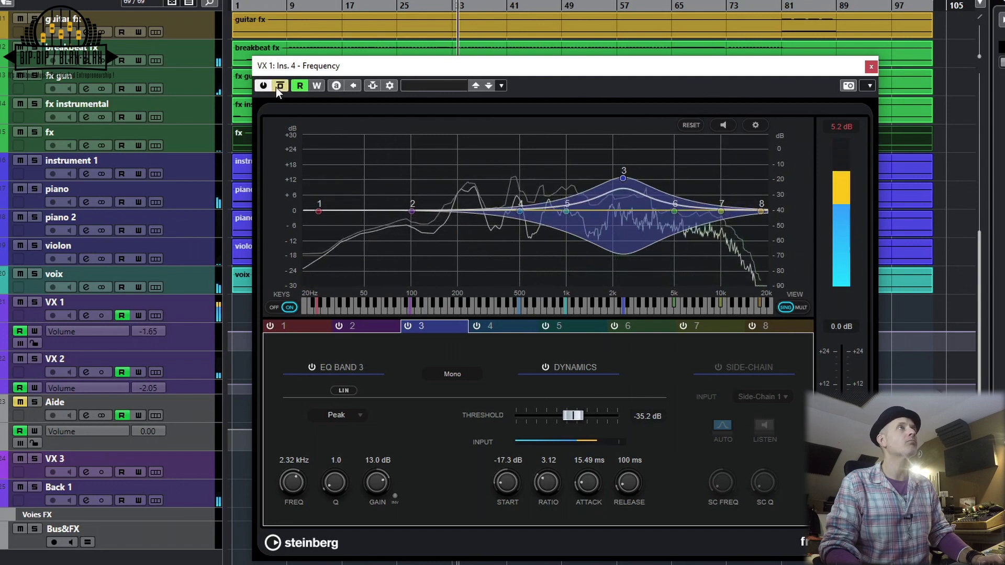
left_click(276, 87)
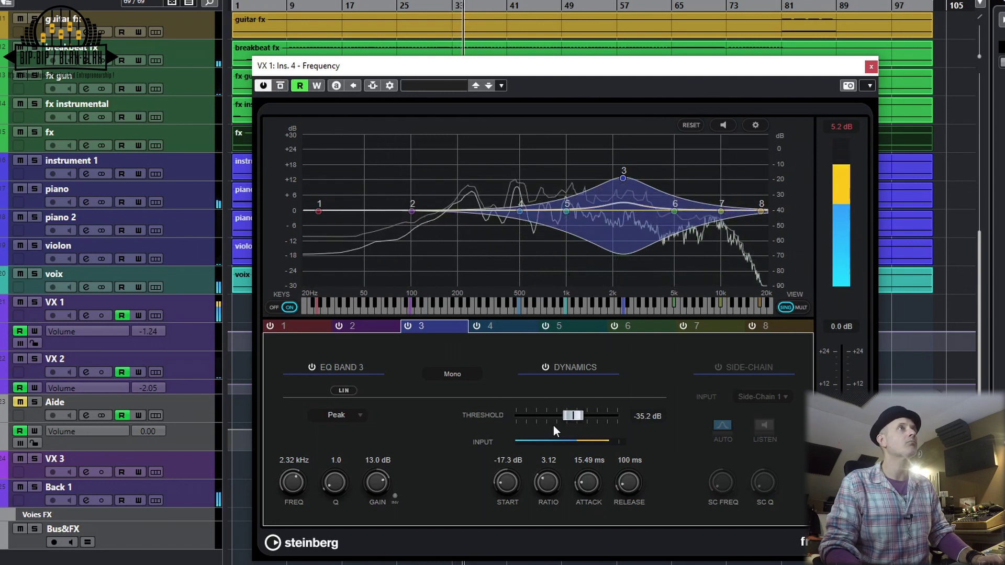
mouse_move(573, 416)
left_mouse_down()
mouse_move(585, 420)
mouse_move(571, 420)
left_mouse_up()
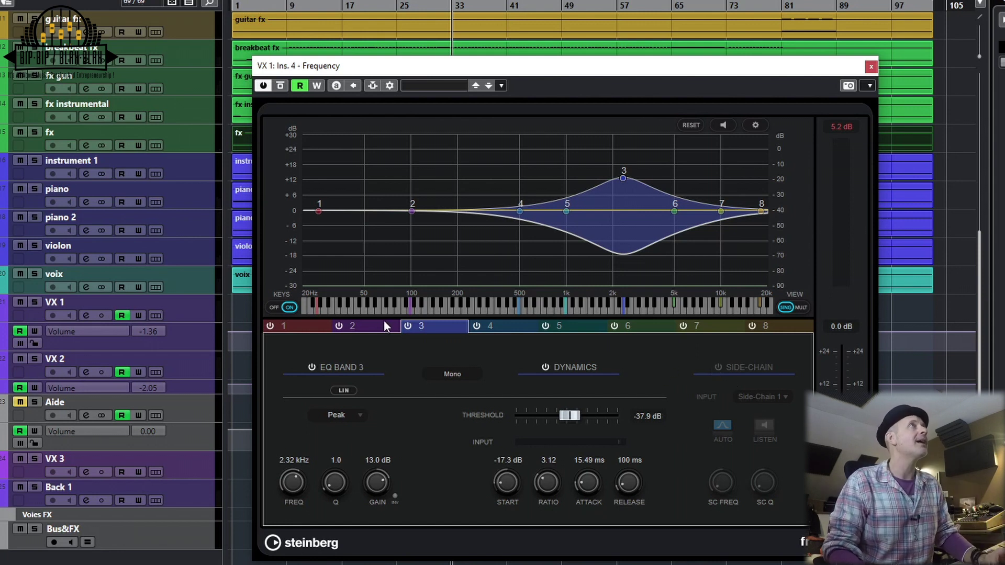
Activate the plug-in's side-chain input, check its source in the side-chain routing, and enable side-chaining for band 3
left_click(372, 86)
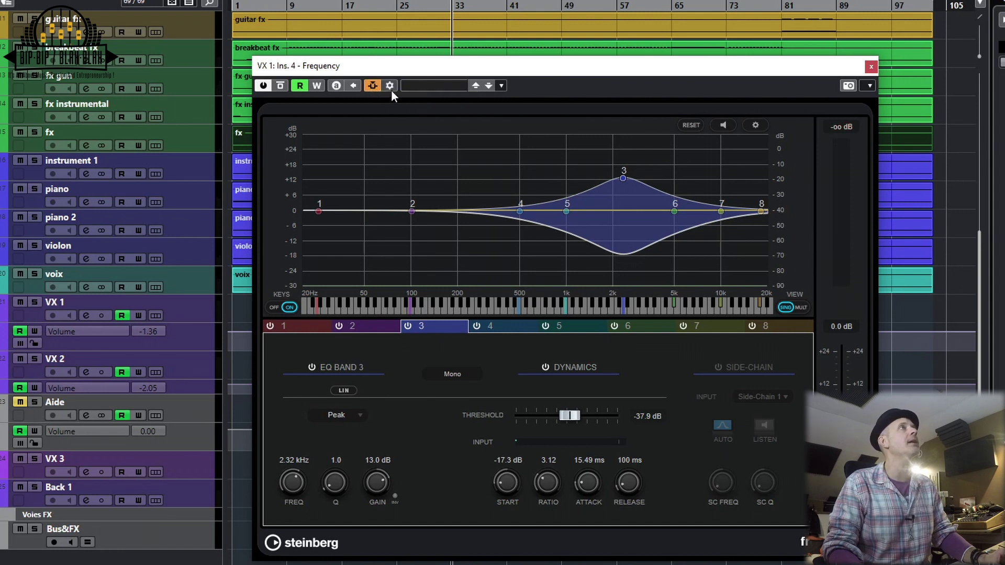
left_click(391, 89)
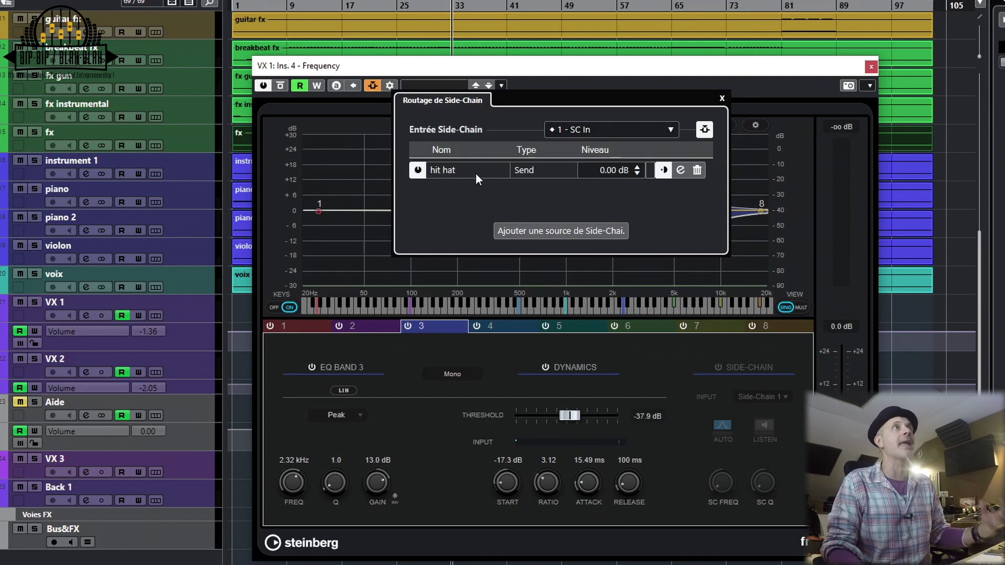
left_click(721, 98)
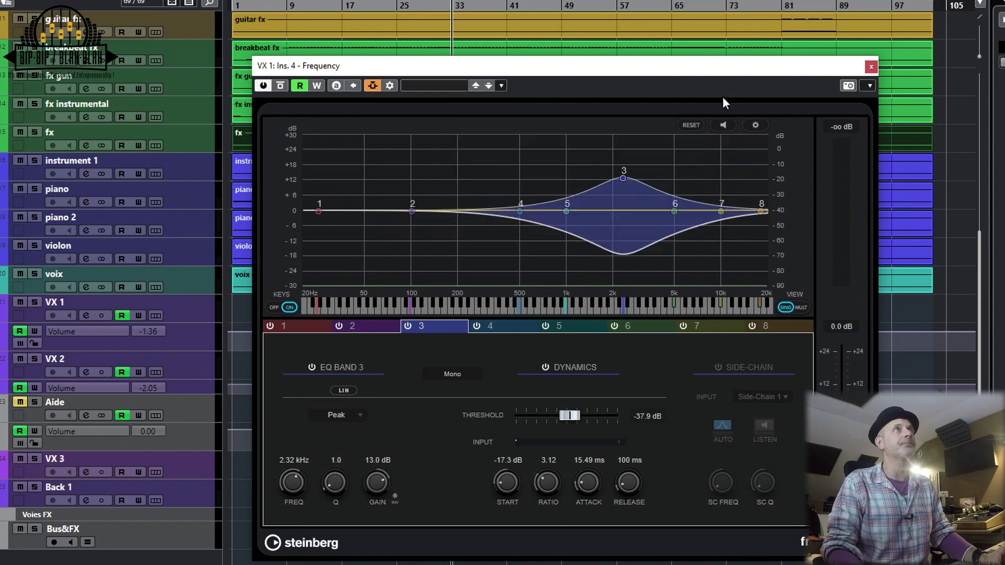
left_click(717, 367)
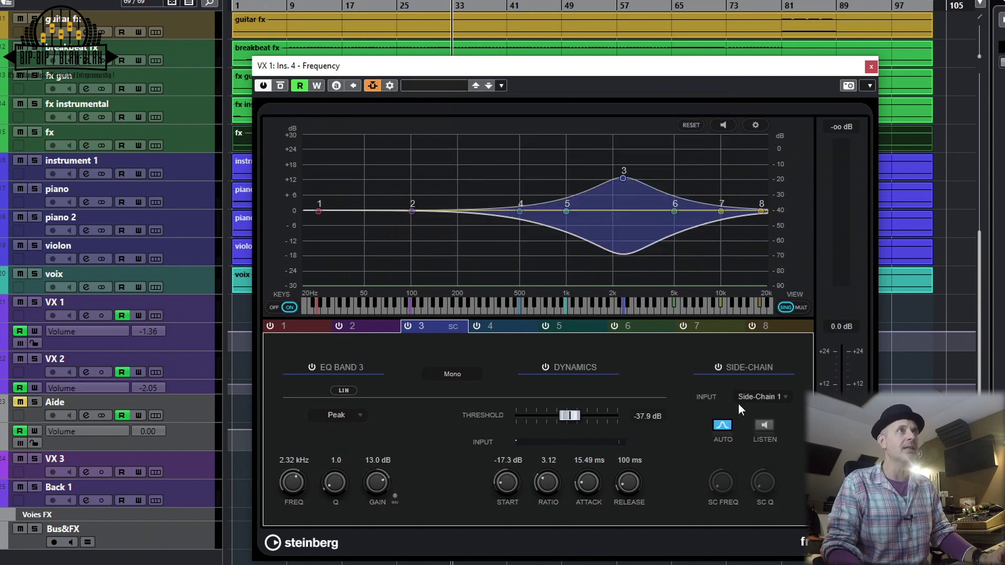
Check band 3's side-chain input choices, keep Side-Chain 1, and start playback to lower the band's threshold to -80.0 dB
left_click(786, 396)
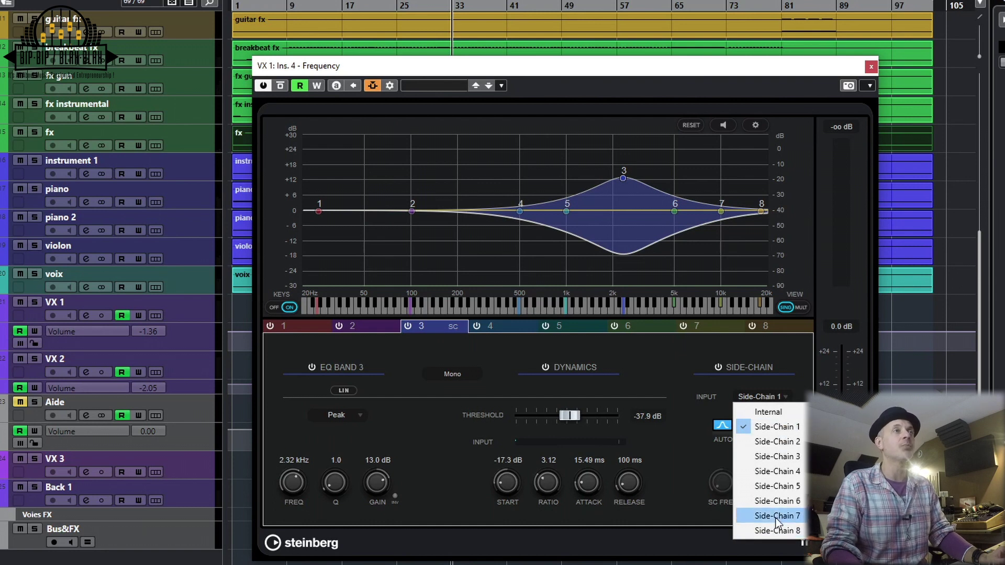
left_click(780, 384)
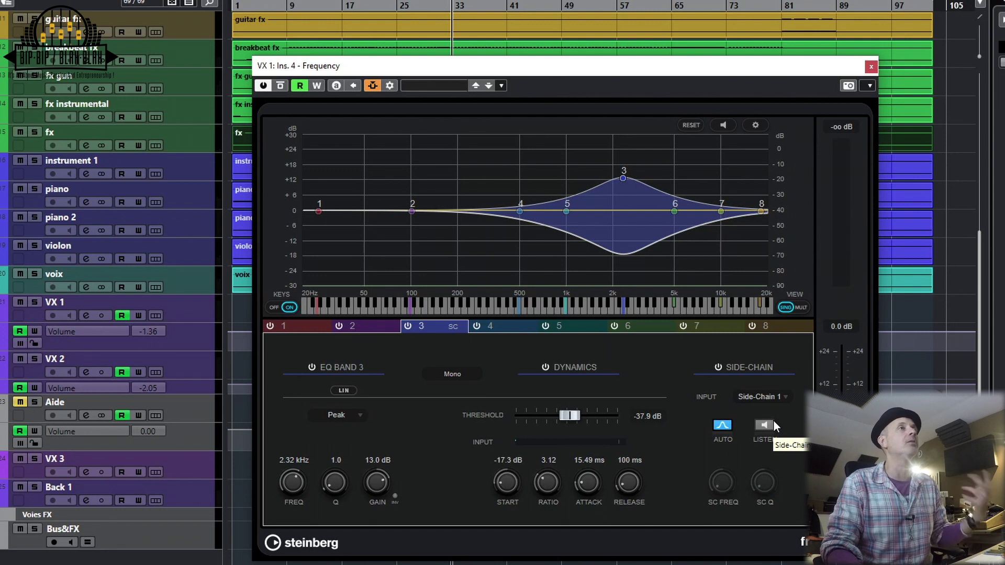
key("space")
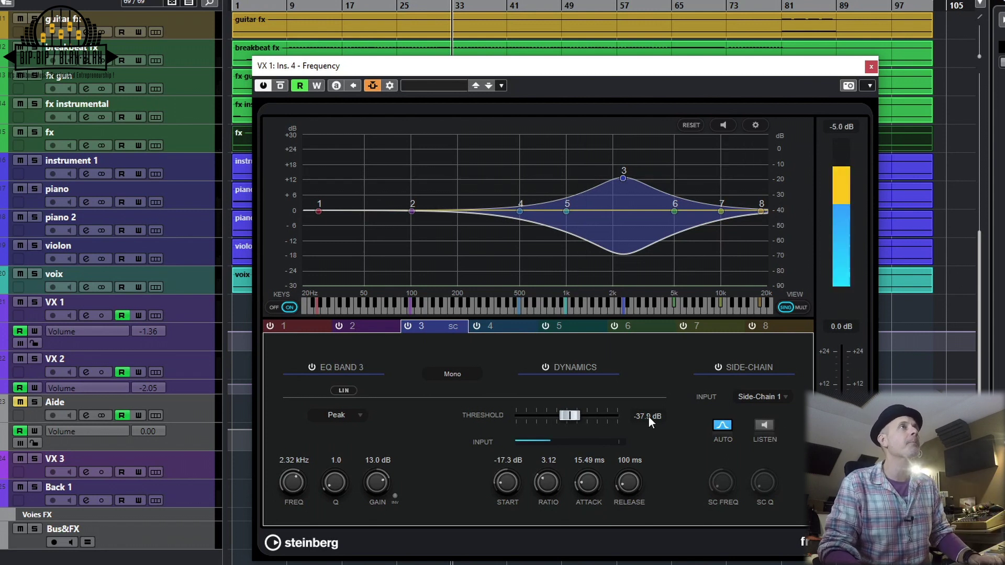
left_click_drag(572, 418, 516, 419)
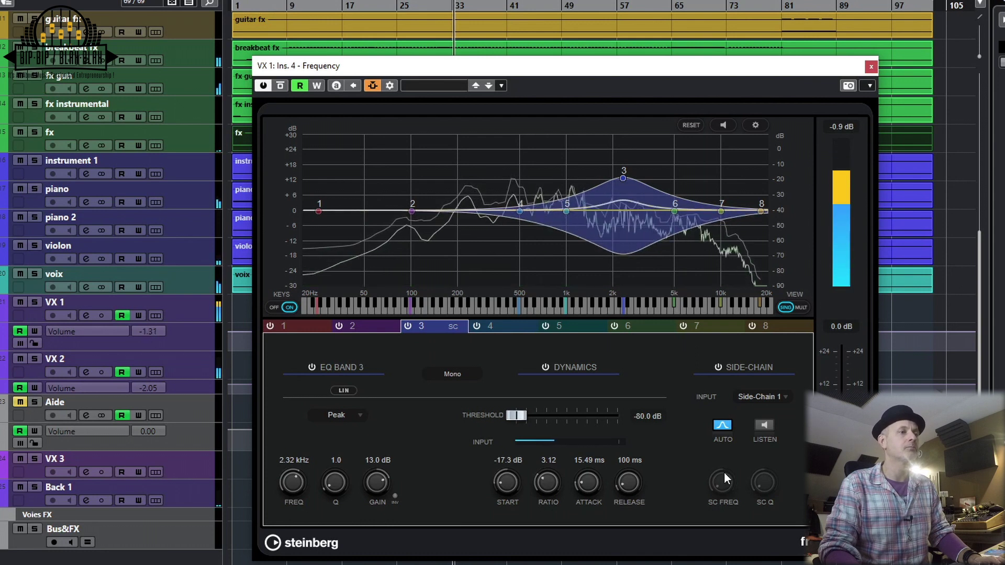
Compare the vocal with the side-chained EQ bypassed and active during playback
left_click(280, 85)
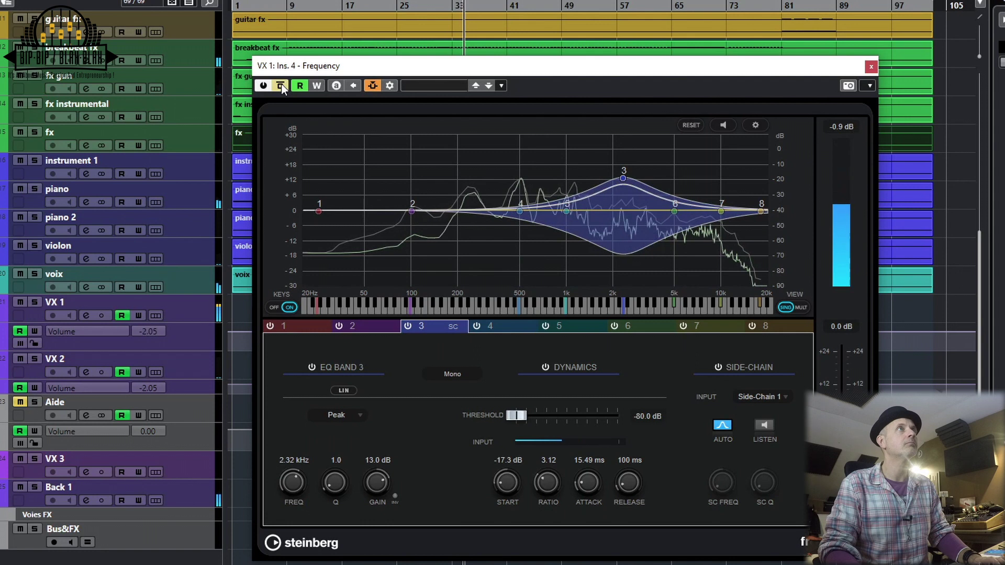
left_click(281, 84)
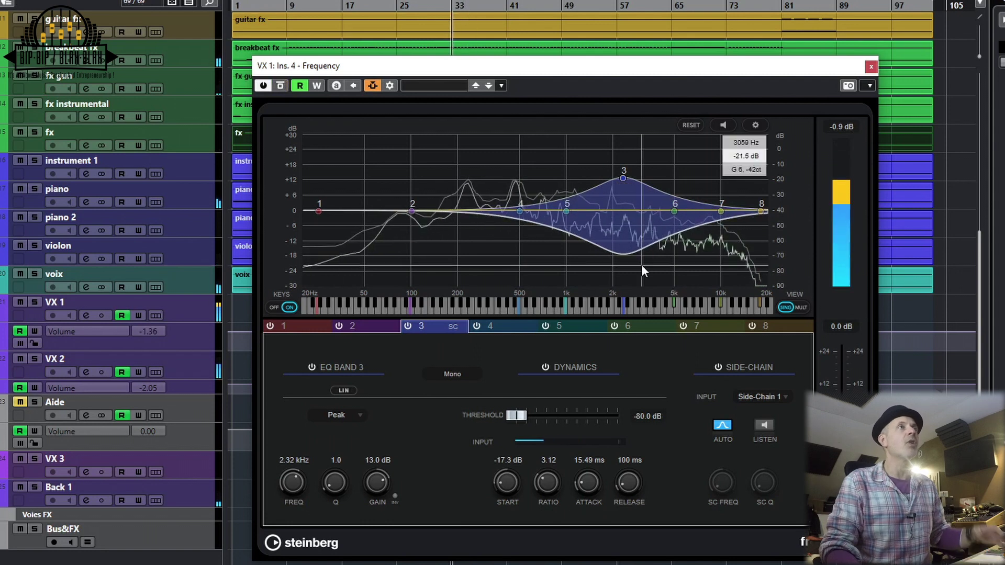
key("space")
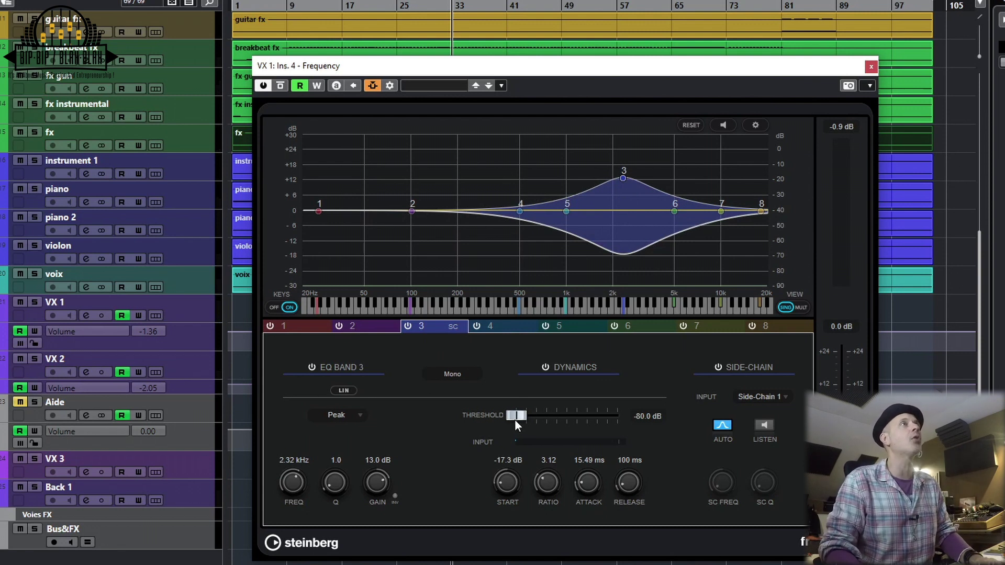
key("space")
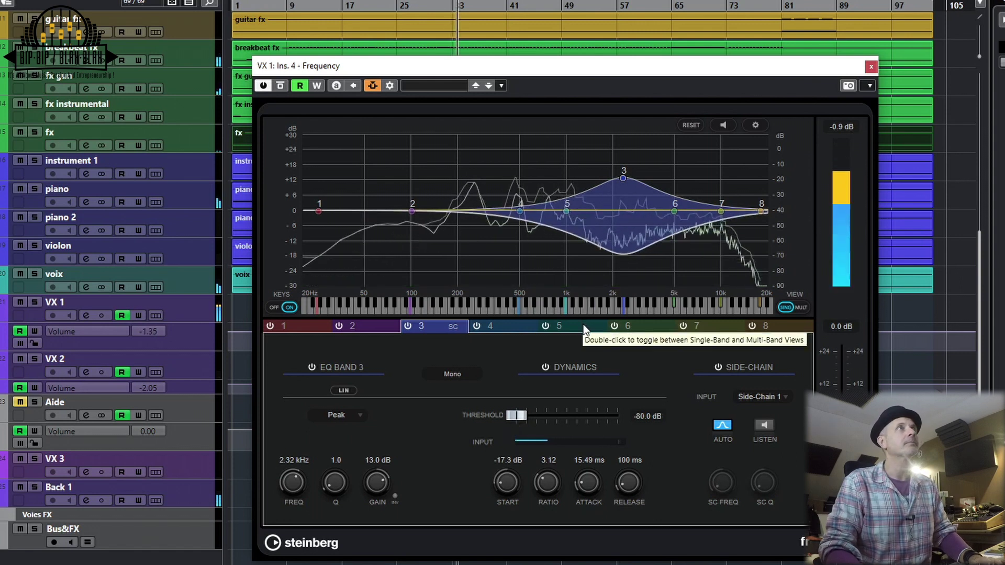
left_click(280, 87)
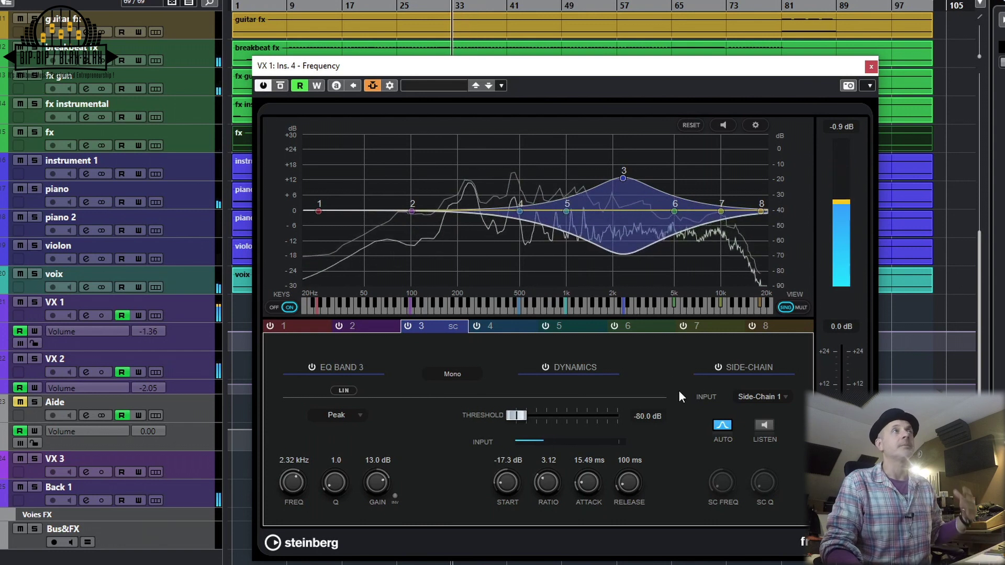
Set EQ band 6's frequency to 184 Hz and enable its dynamics and side-chain
left_click(632, 328)
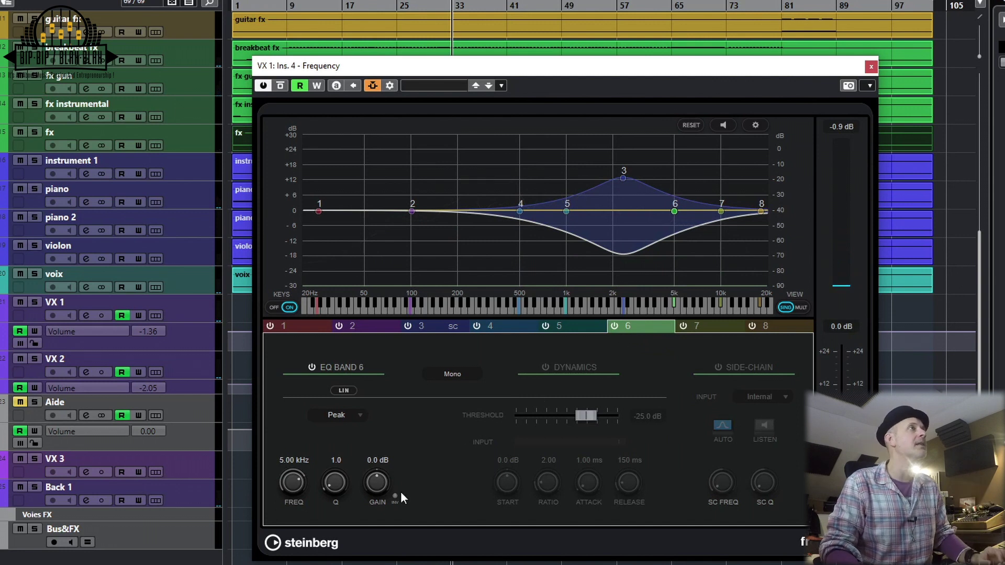
left_click_drag(291, 481, 289, 533)
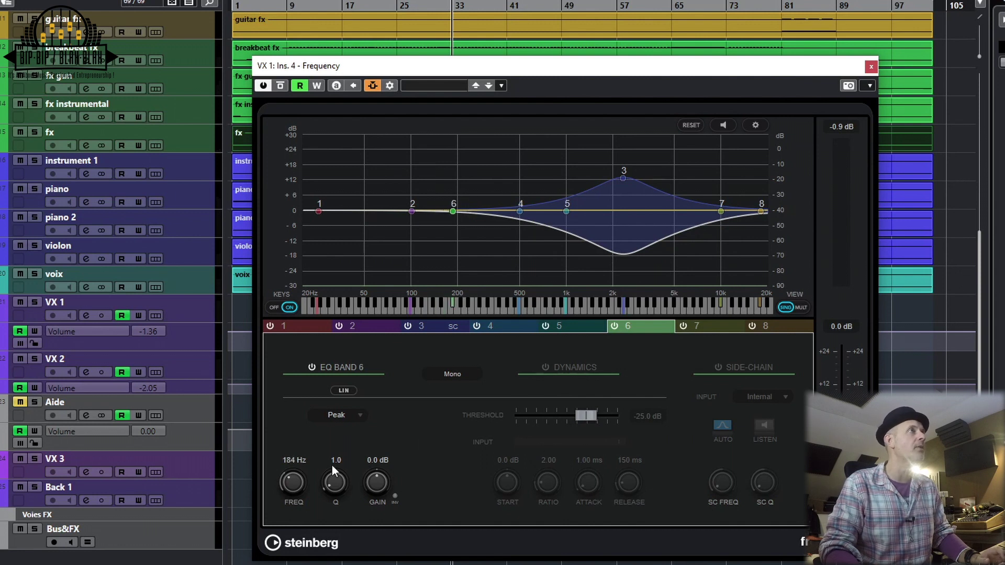
left_click(546, 367)
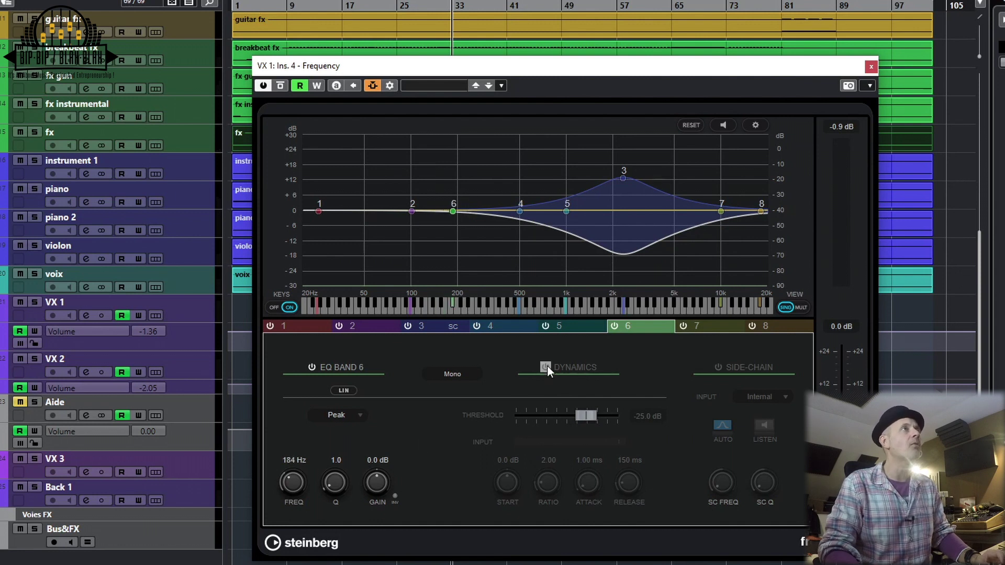
Add the bass track as a source for side-chain input 2 in the side-chain routing and activate that input
left_click(391, 86)
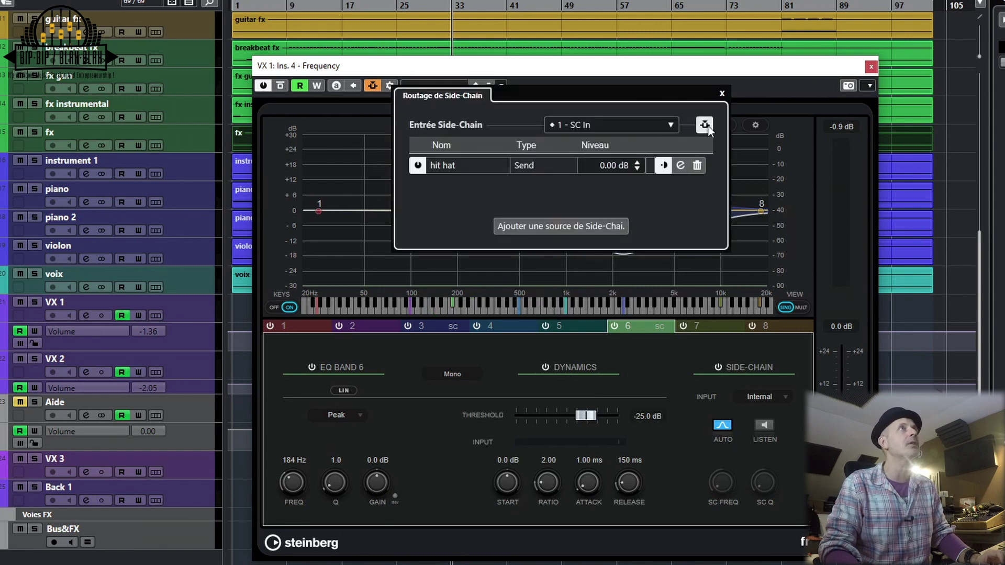
left_click(632, 124)
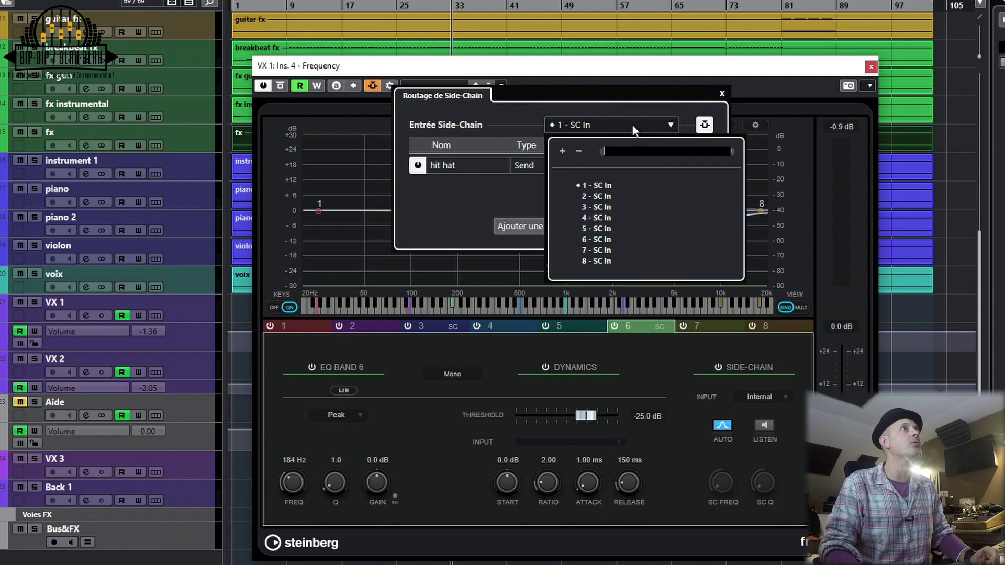
left_click(599, 197)
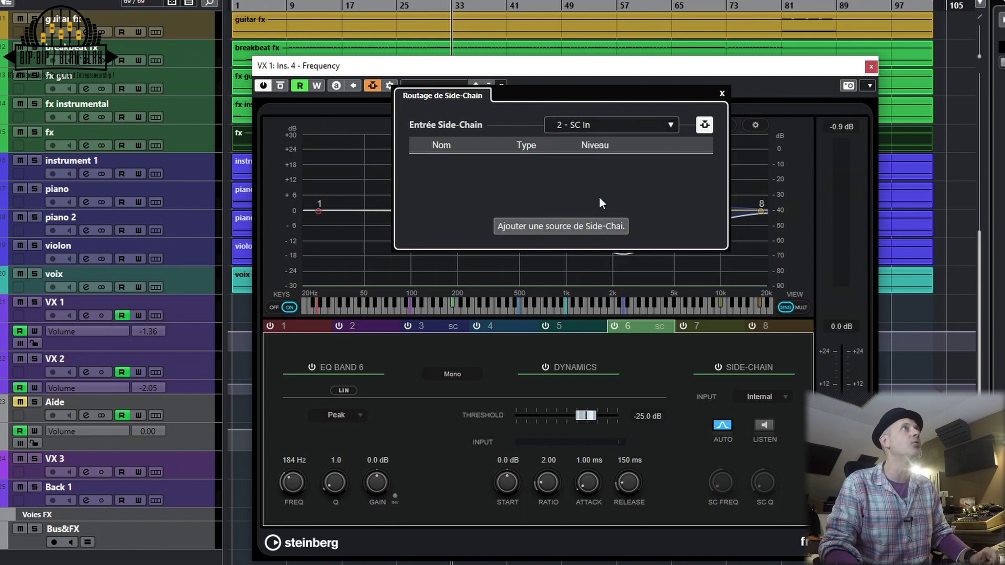
left_click(580, 227)
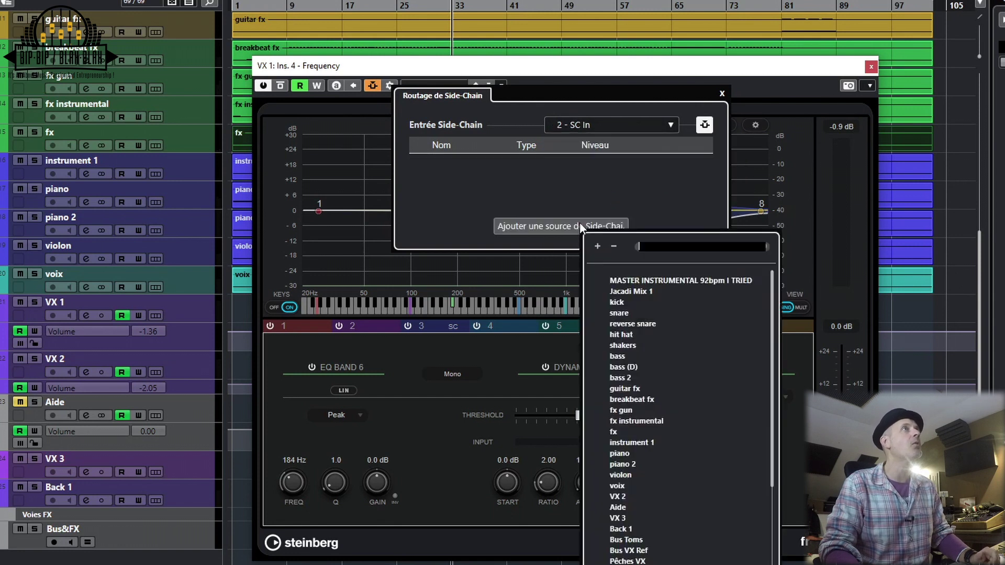
left_click(610, 355)
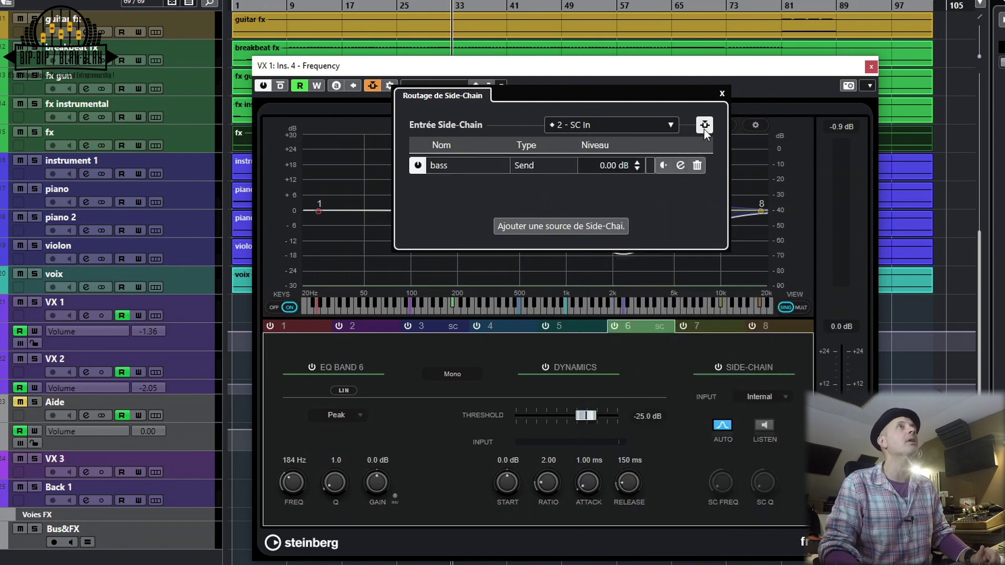
left_click(722, 93)
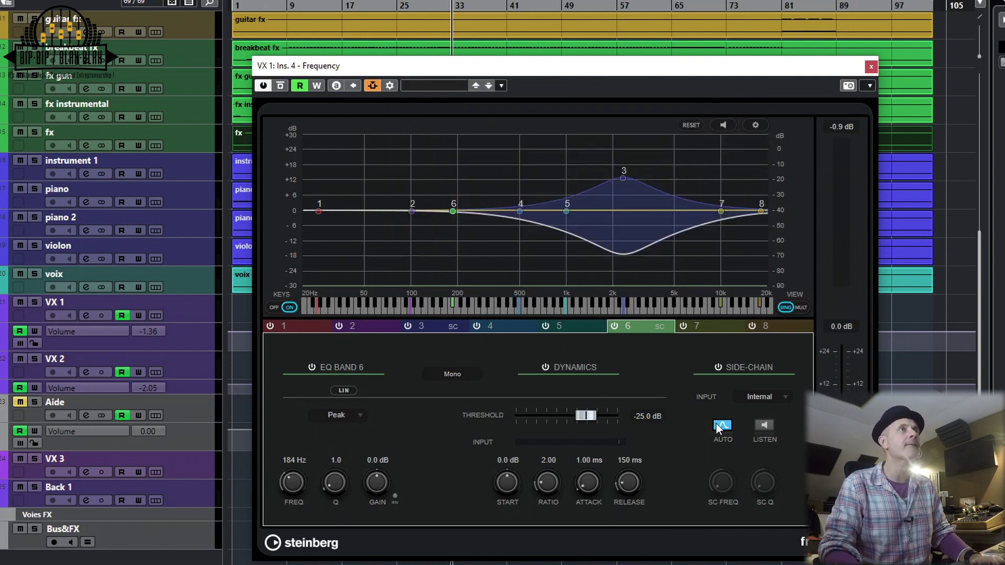
Assign Side-Chain 2 as band 6's side-chain input and set its threshold to -75.2 dB
left_click(768, 399)
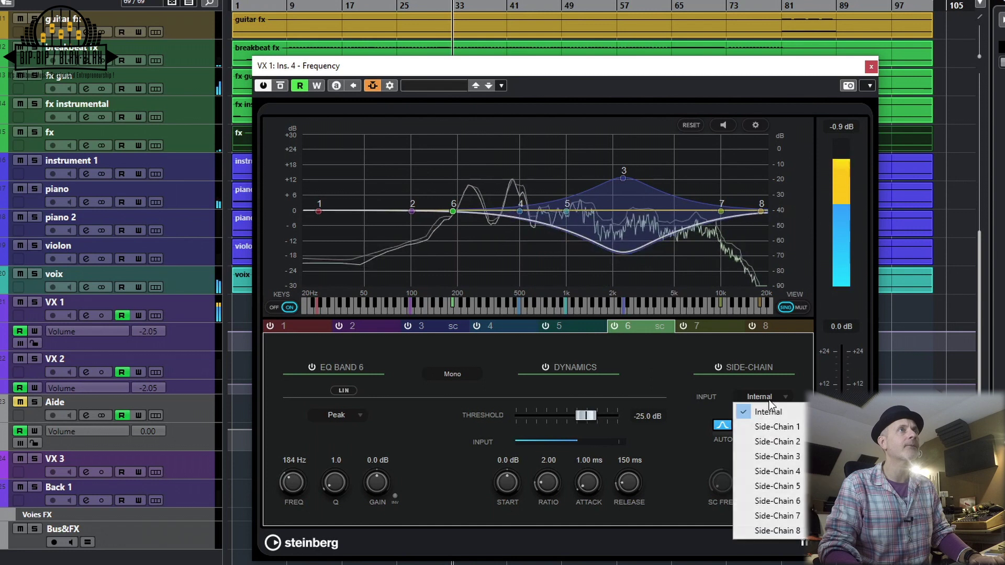
left_click(767, 441)
left_click_drag(593, 417, 528, 419)
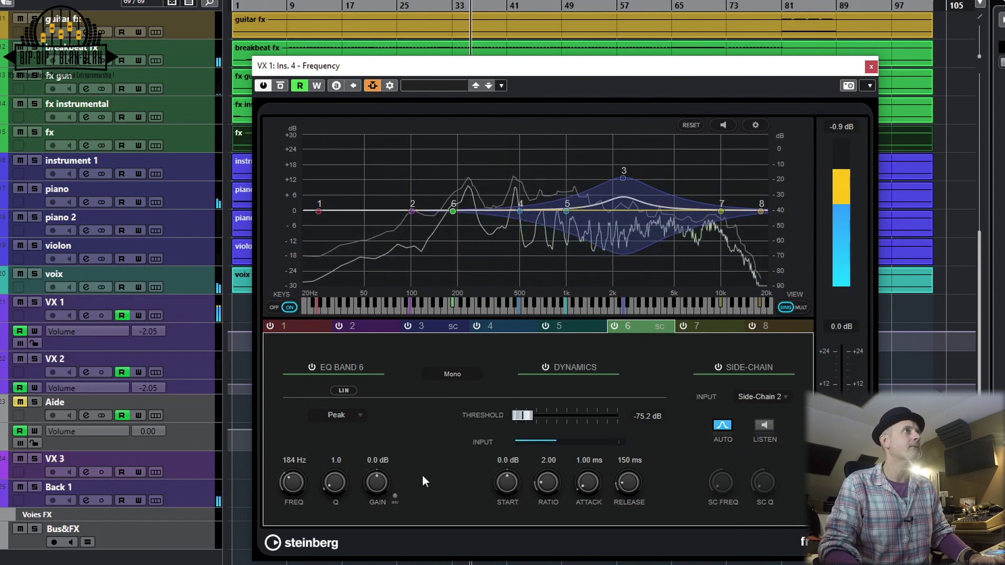
Set band 6's gain to 9.8 dB and its dynamics start to -8.9 dB, then look at bands 4 and 3
left_click_drag(379, 489, 387, 468)
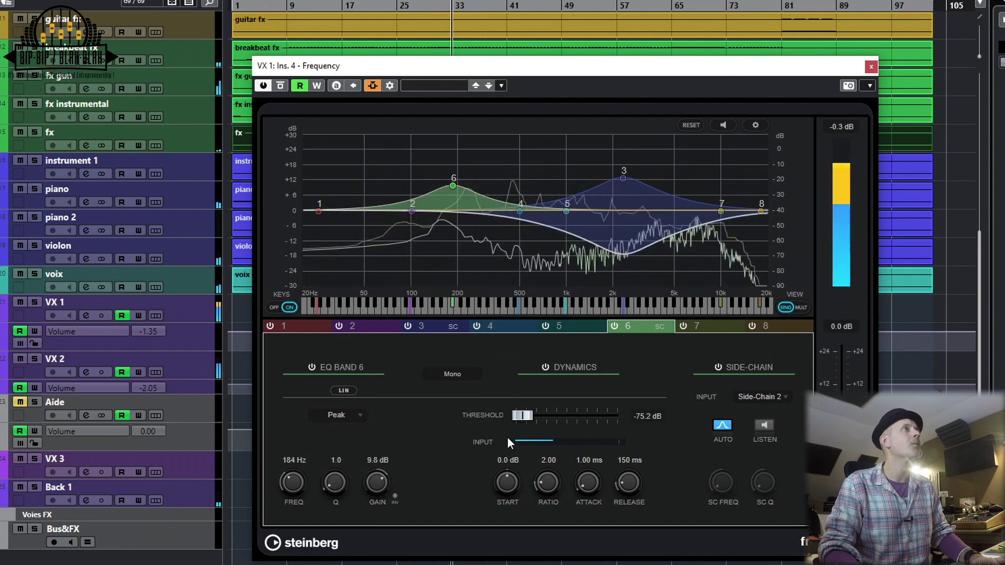
left_click_drag(508, 482, 504, 500)
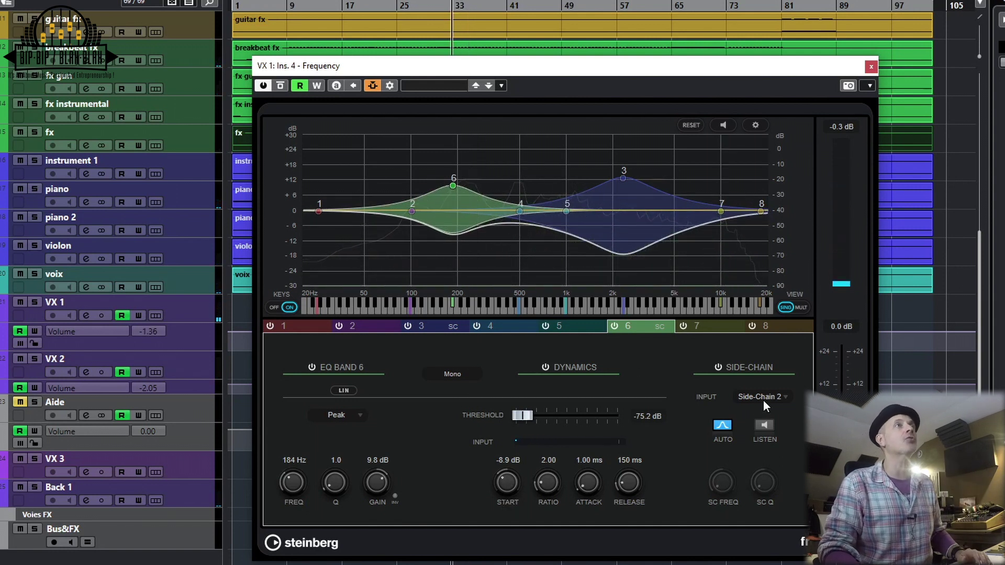
left_click(488, 325)
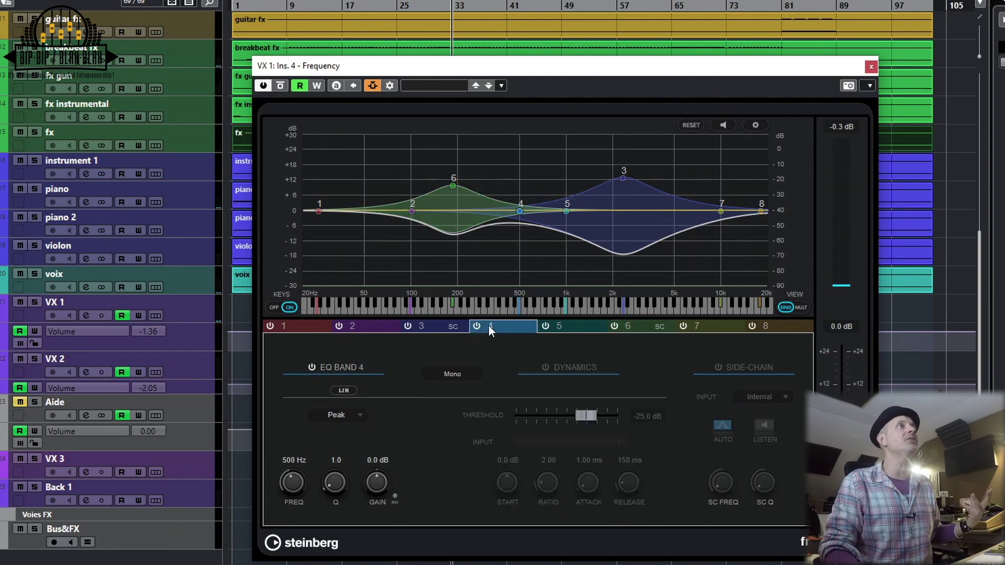
left_click(435, 326)
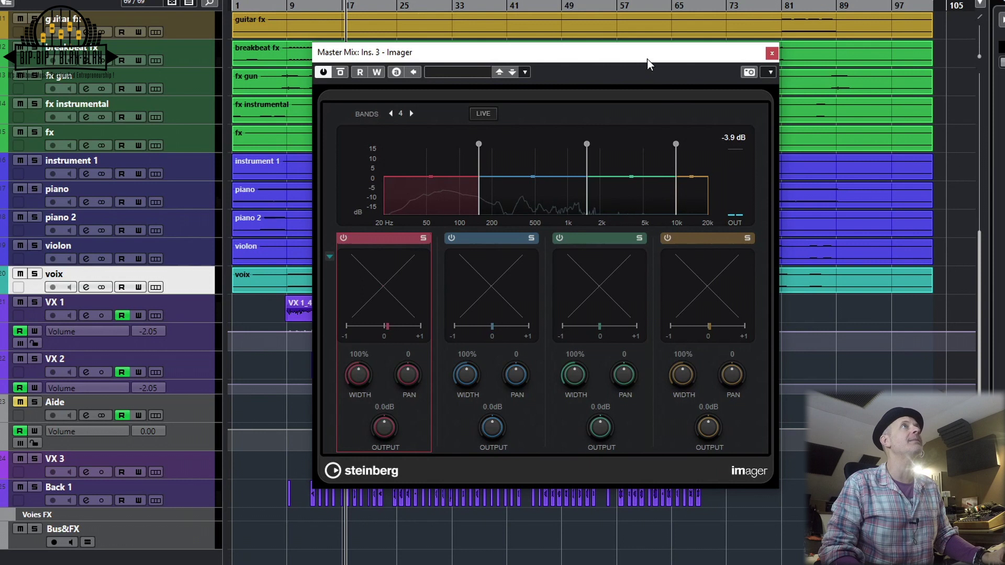
Reposition the Imager window, lower the crossover between bands 1 and 2 slightly, and set band 2's width to 97%
left_click_drag(649, 57, 624, 35)
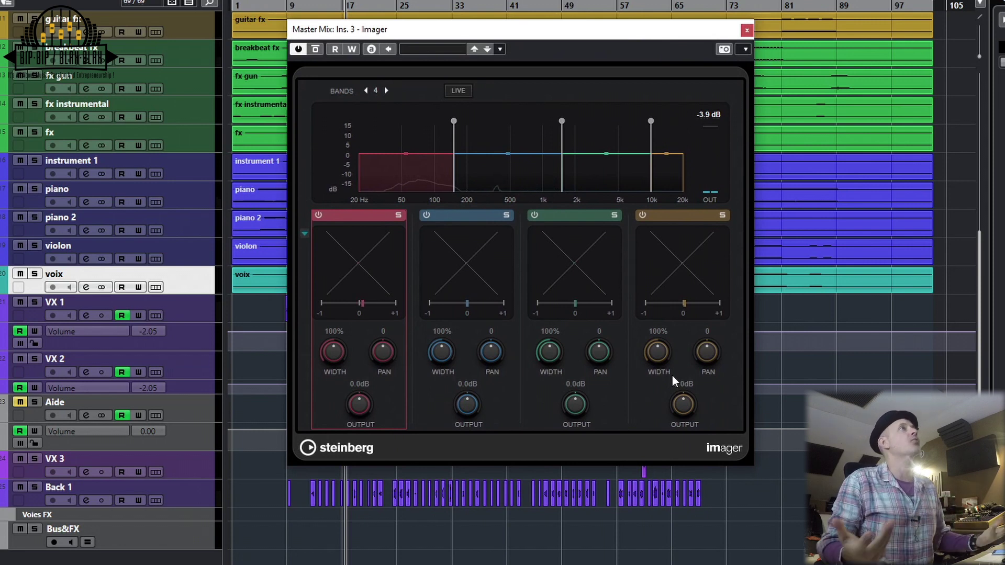
mouse_move(452, 121)
left_mouse_down()
mouse_move(429, 121)
mouse_move(450, 127)
left_mouse_up()
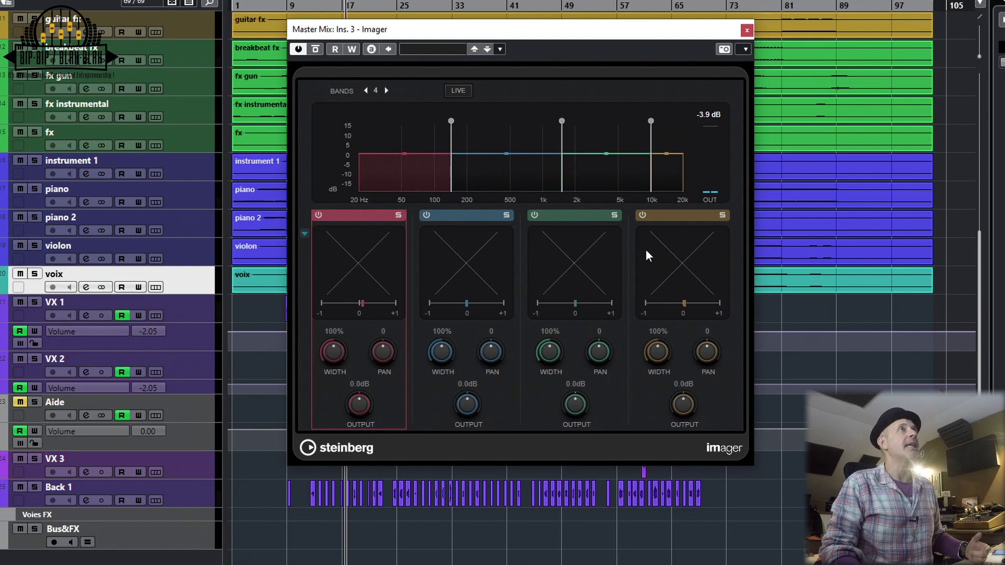
mouse_move(440, 352)
left_mouse_down()
mouse_move(439, 332)
mouse_move(439, 350)
left_mouse_up()
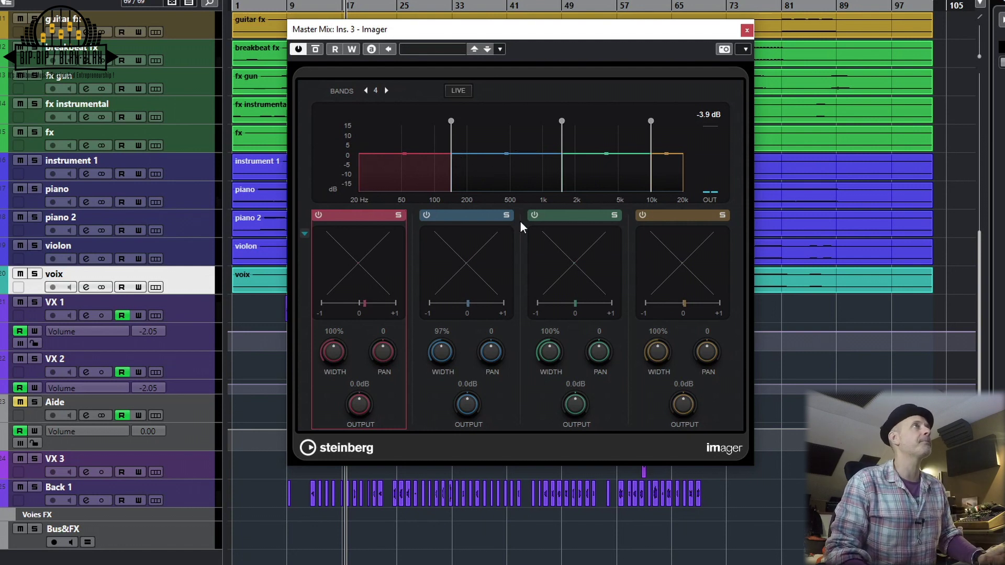
Play the mix, fine-tune the crossover between Imager bands 1 and 2, and narrow band 1's width to 52%
key("space")
left_click_drag(524, 35, 550, 31)
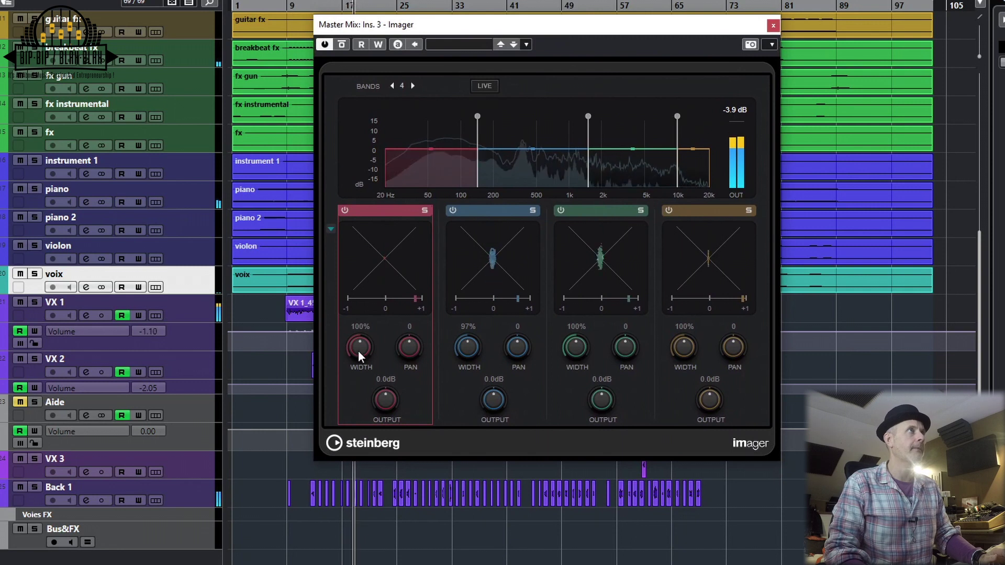
left_click_drag(472, 117, 475, 116)
left_click_drag(352, 340, 357, 372)
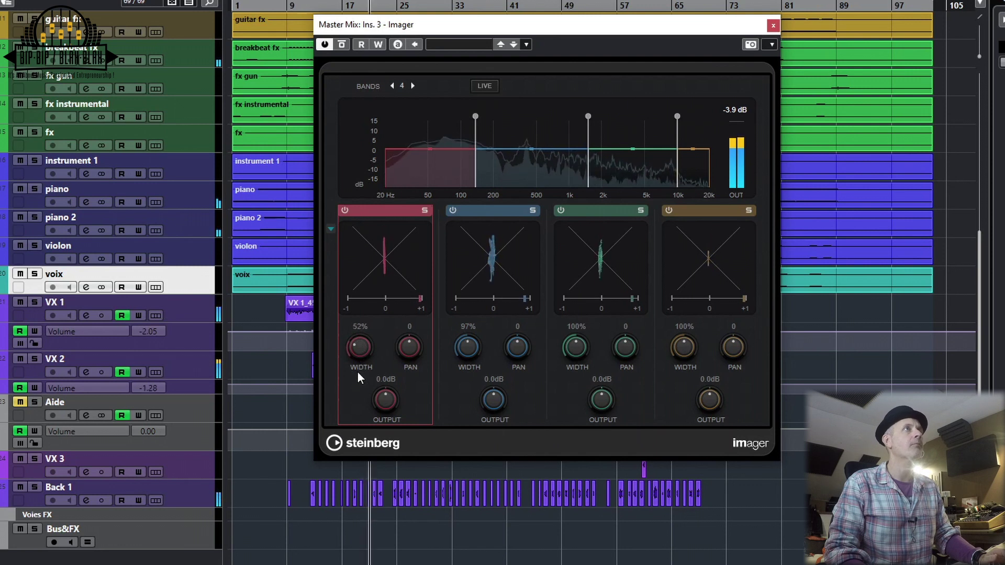
Widen Imager band 4 to 164% and band 3 to 133%, soloing band 3 temporarily to audition it
left_click_drag(687, 356, 688, 315)
left_click_drag(577, 347, 575, 325)
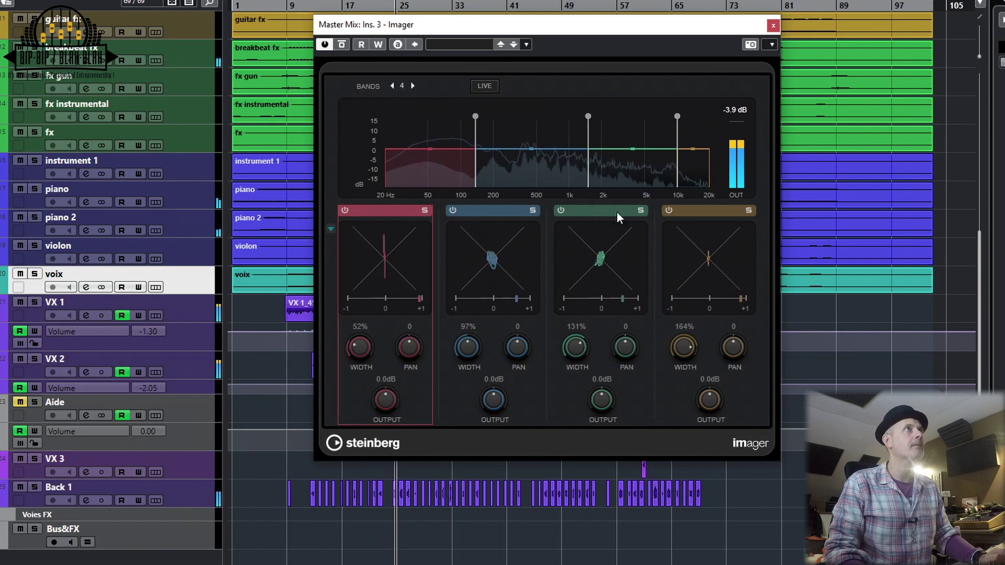
left_click(639, 210)
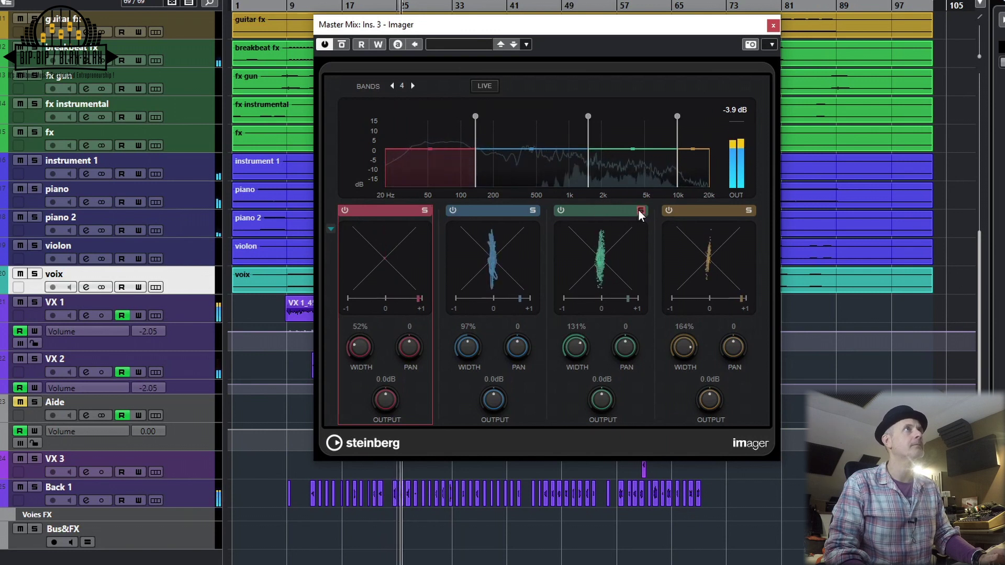
left_click_drag(580, 353, 580, 351)
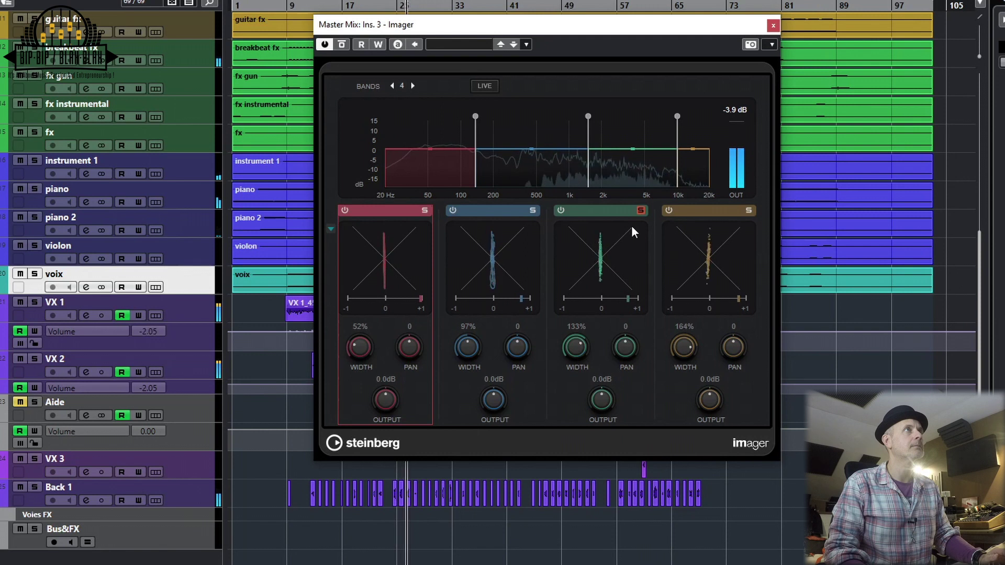
left_click(642, 211)
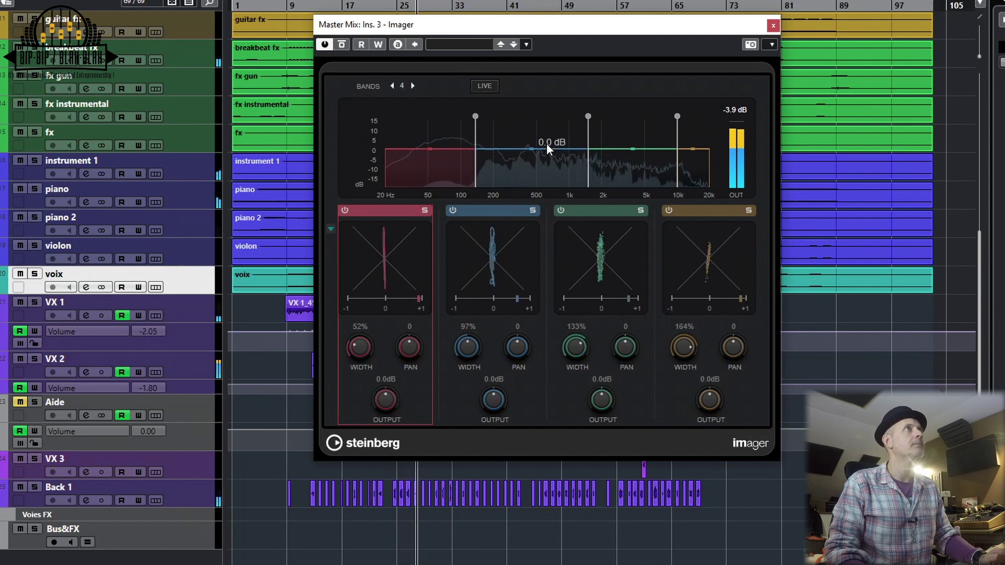
Lower the crossover between Imager bands 2 and 3 to just below 1 kHz, set band 2's width to 86%, and stop playback
left_click_drag(586, 118, 562, 123)
left_click_drag(472, 335, 467, 353)
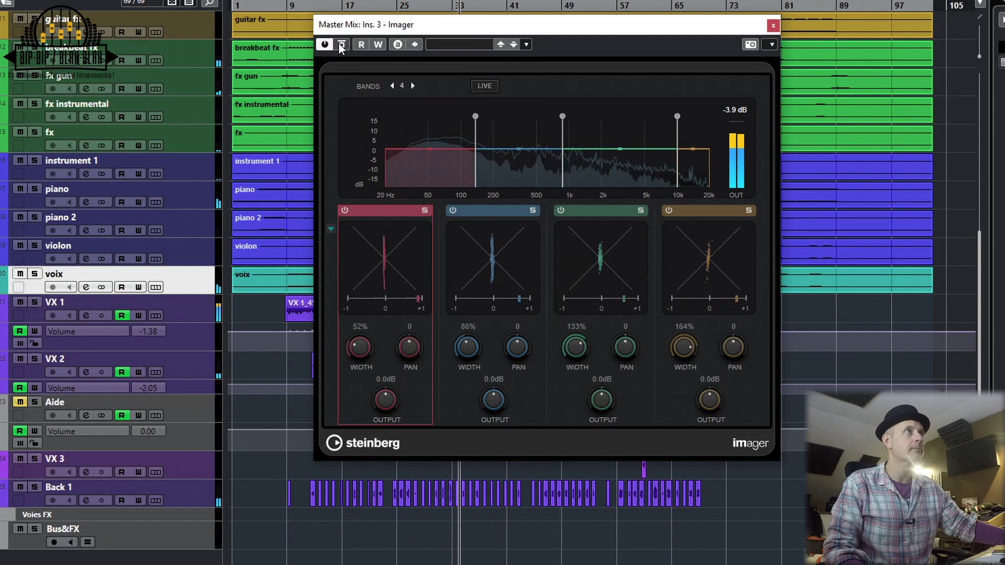
key("space")
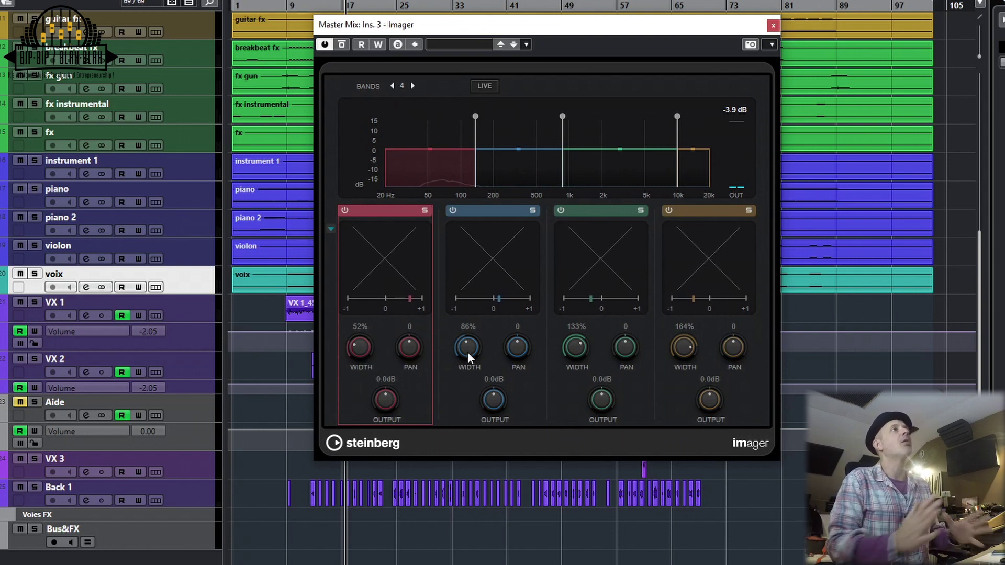
Deactivate the Imager insert on the master mix and close its window
mouse_move(476, 147)
mouse_move(566, 133)
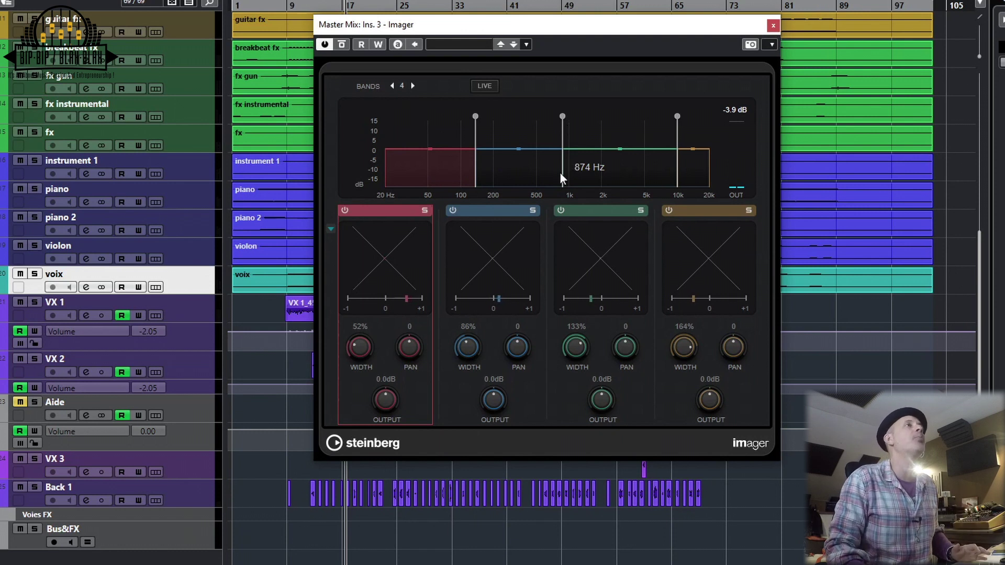
mouse_move(519, 350)
left_mouse_down()
mouse_move(524, 310)
mouse_move(521, 381)
mouse_move(510, 360)
mouse_move(522, 359)
left_mouse_up()
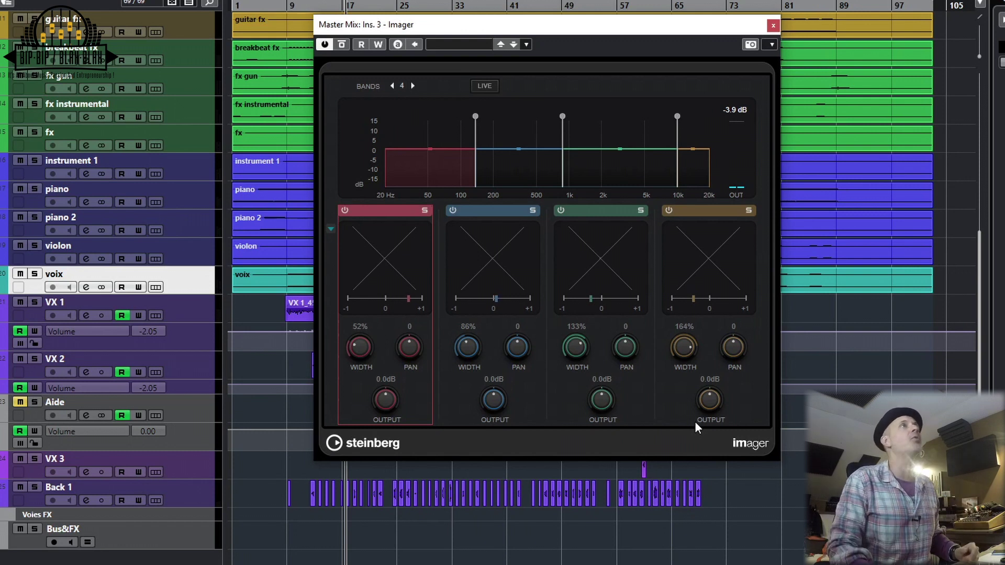
left_click(324, 45)
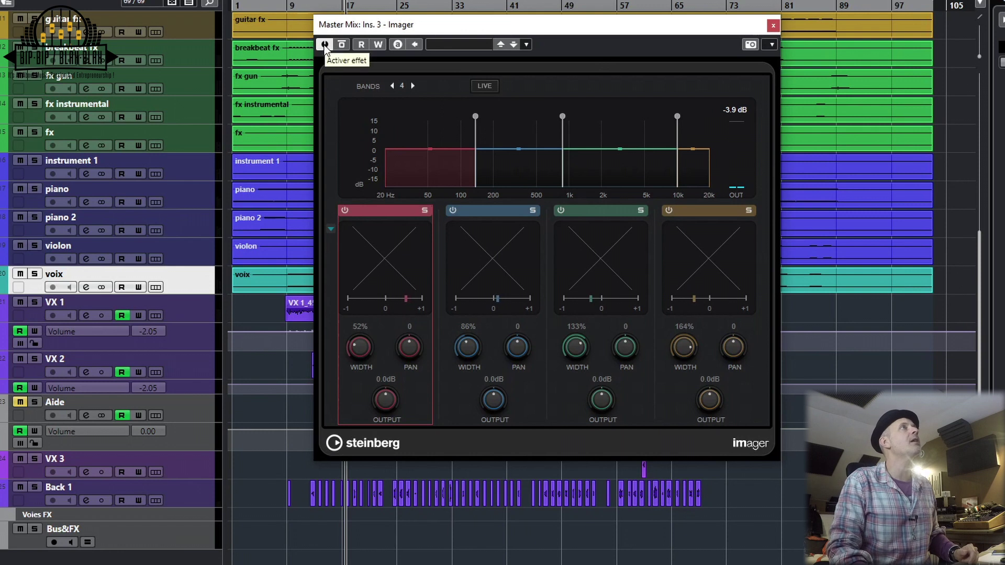
left_click(773, 26)
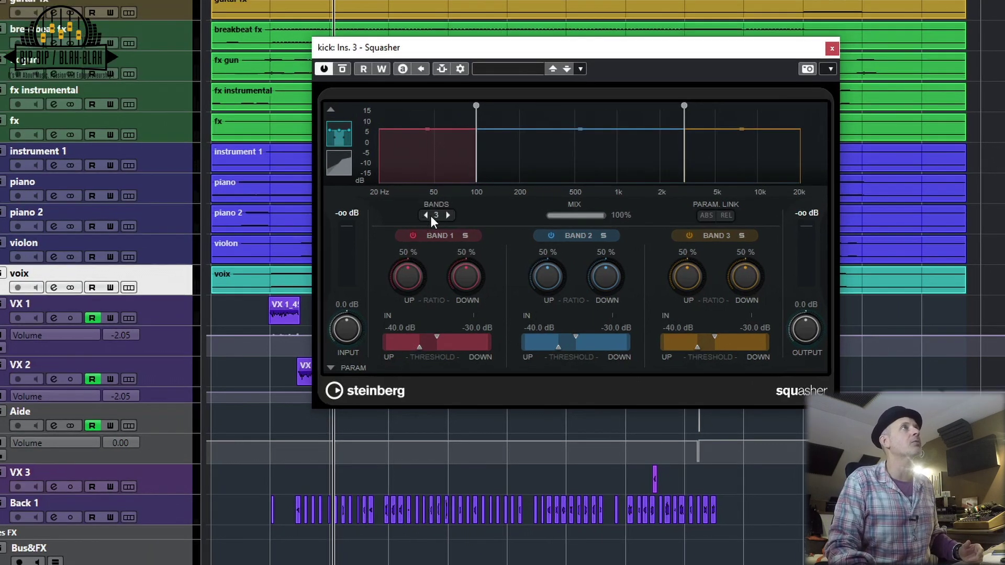
Reduce the number of bands in the kick's Squasher to one, then restore it to three
left_click(425, 215)
left_click(425, 214)
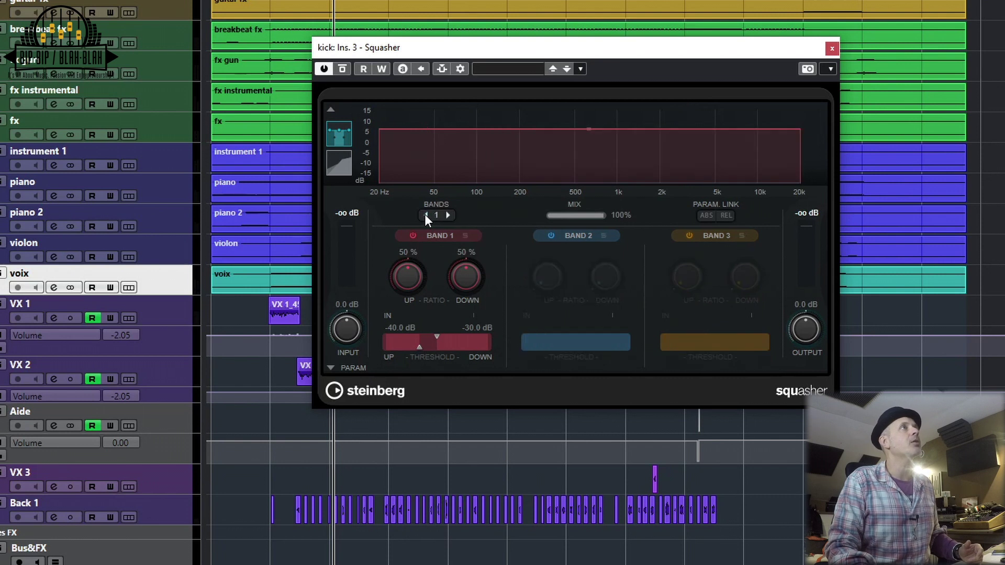
left_click(450, 215)
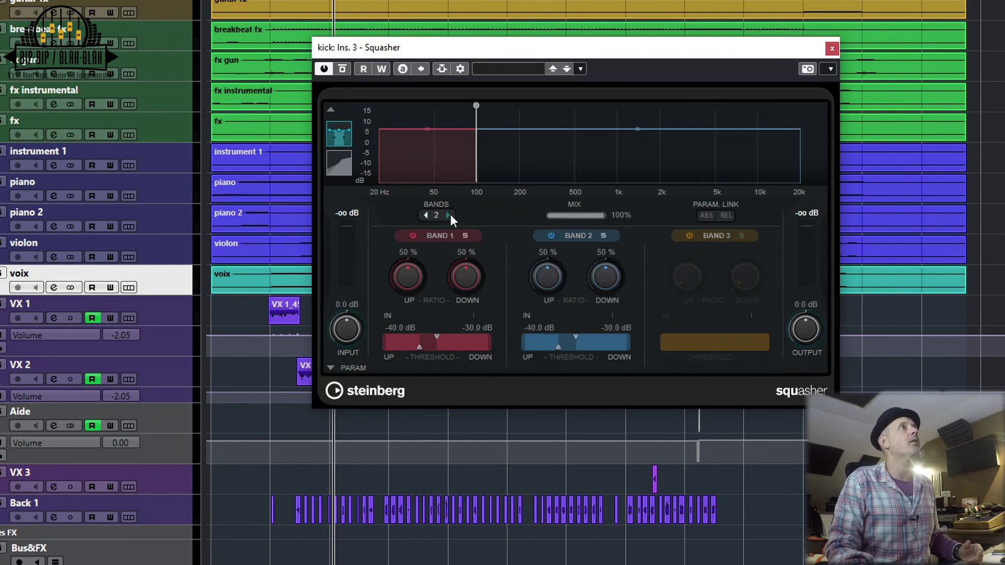
left_click(451, 214)
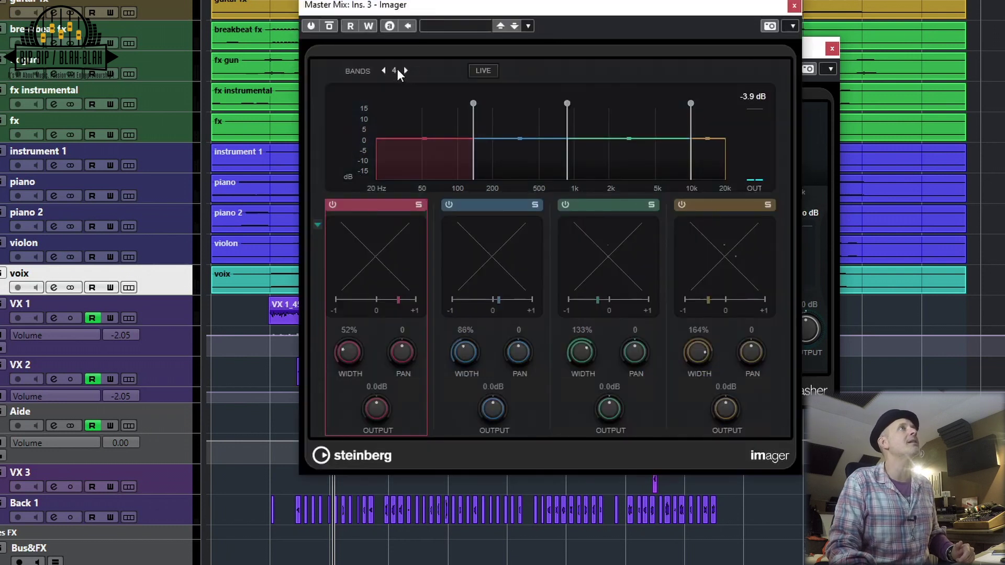
Reduce the number of Imager bands on the master mix to one, restore it to four, and close the Imager
left_click(384, 70)
left_click(382, 70)
left_click(382, 70)
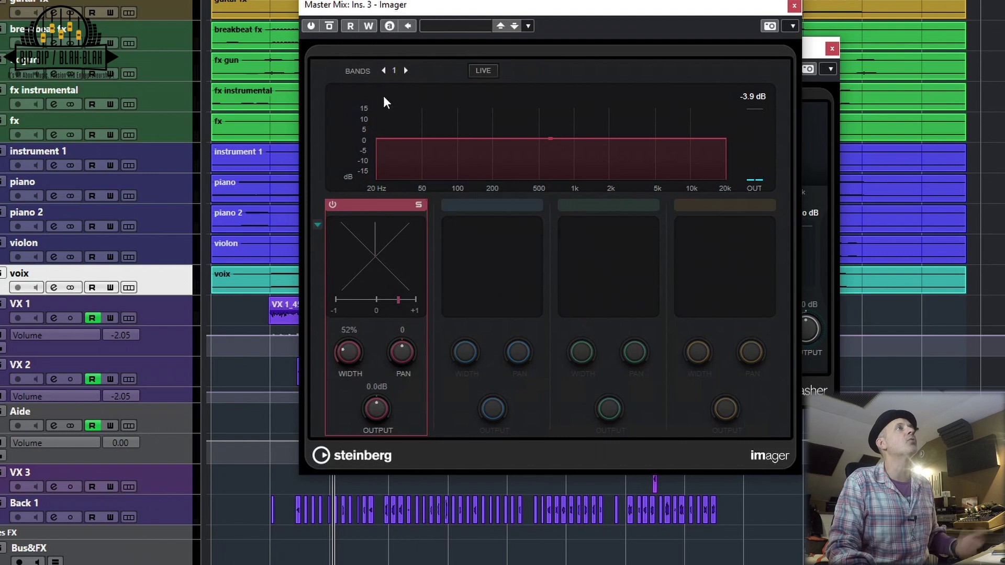
left_click(405, 71)
left_click(405, 71)
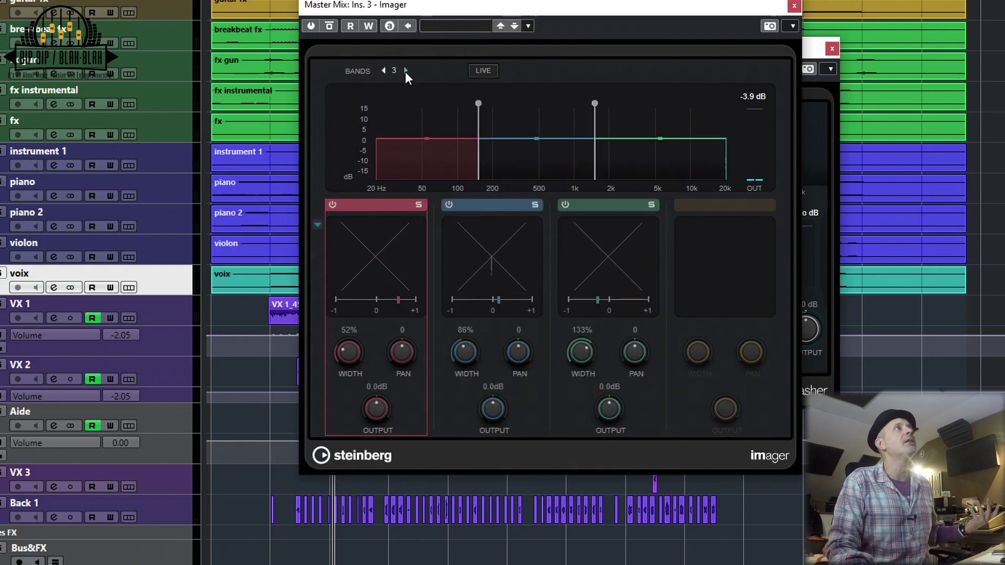
left_click(405, 71)
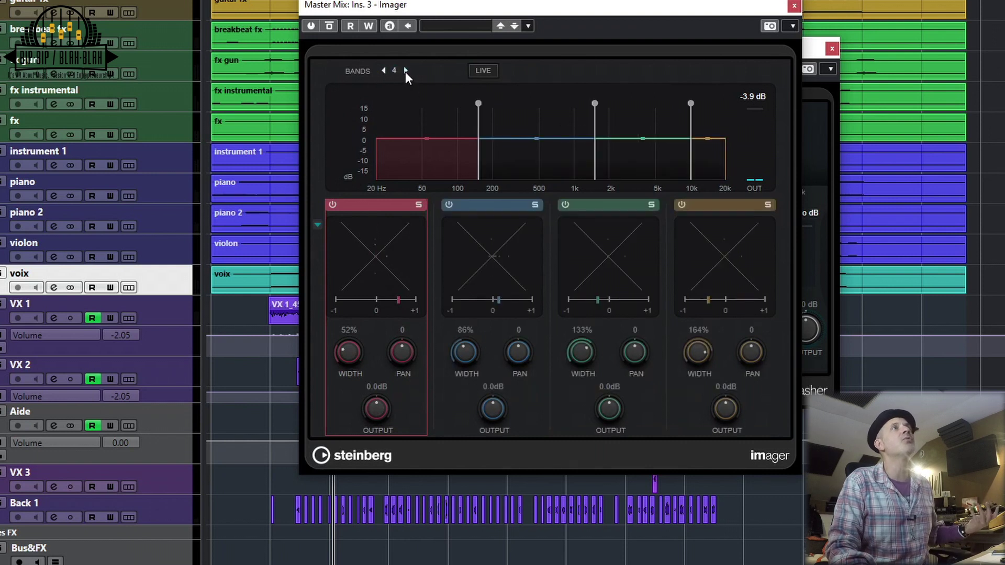
left_click(794, 7)
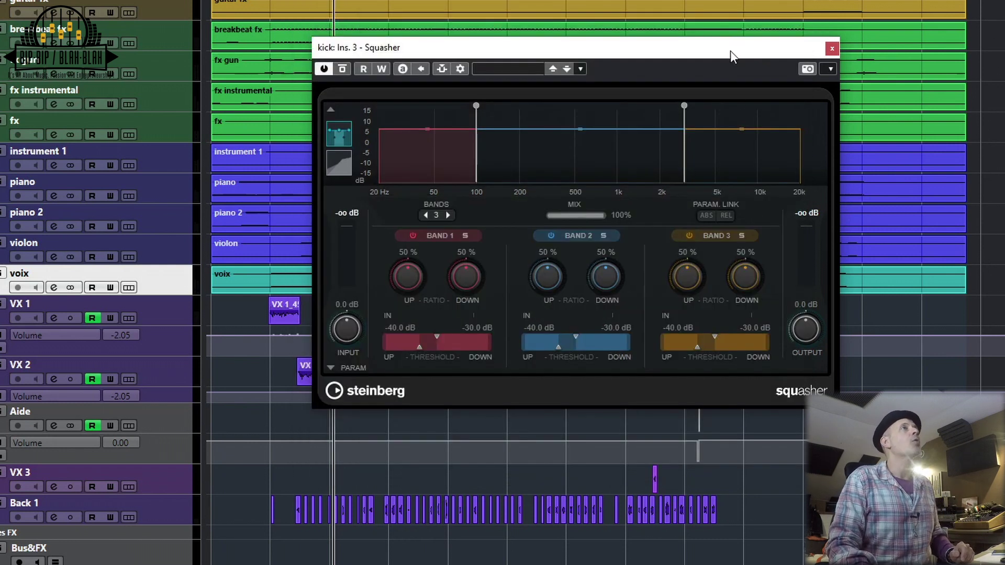
Set the up and down ratios of all three bands in the kick's Squasher to 0%
left_click(730, 51)
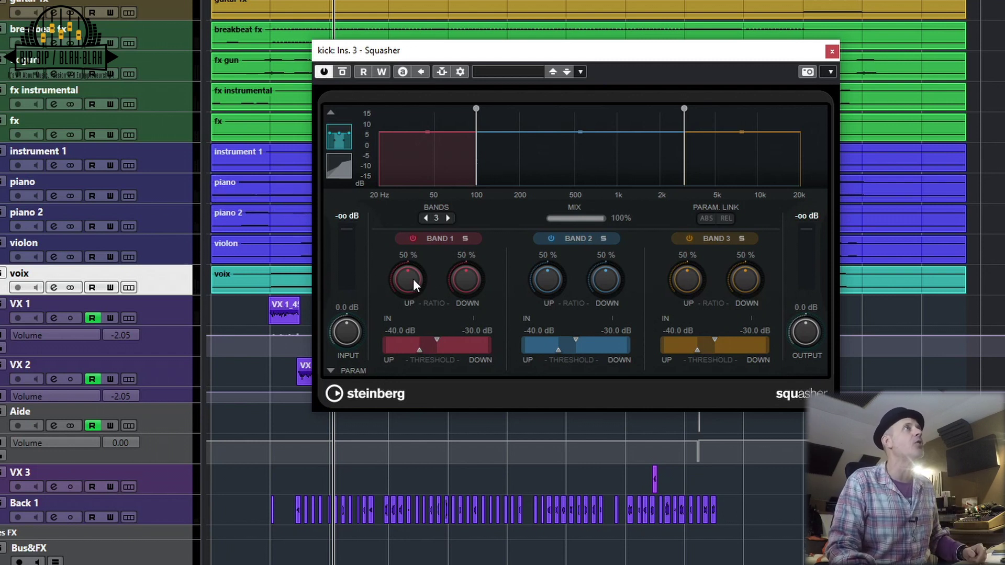
left_click_drag(415, 246, 407, 285)
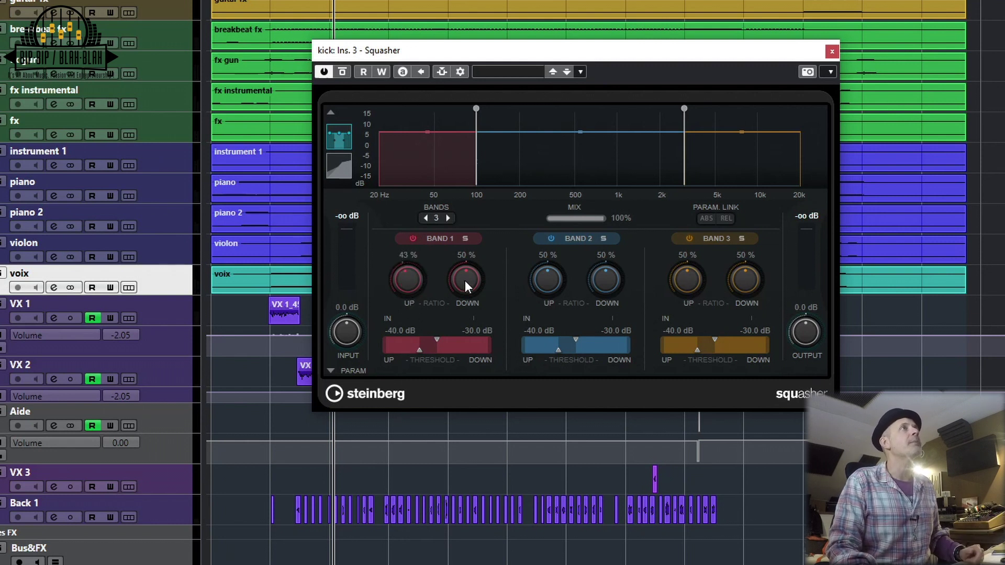
mouse_move(463, 347)
left_mouse_down()
mouse_move(464, 325)
mouse_move(461, 359)
left_mouse_up()
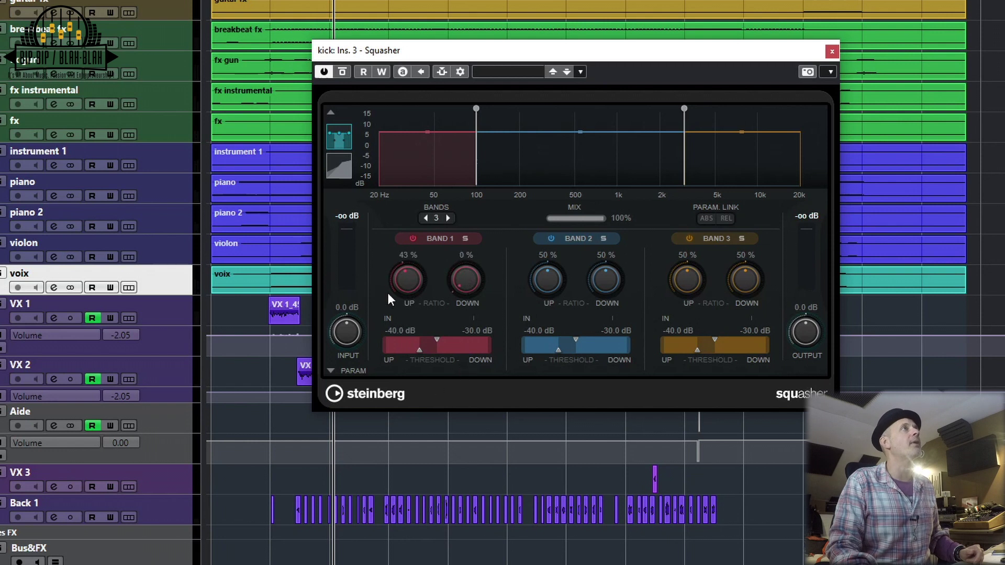
left_click_drag(626, 289, 554, 410)
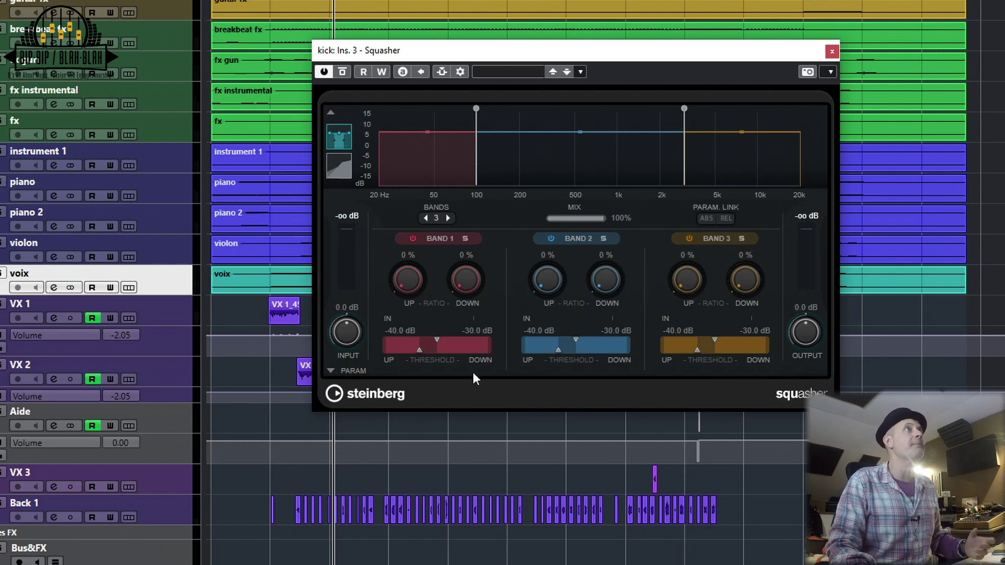
Expand Squasher's per-band parameter section and move the plug-in window higher on the screen
left_click(333, 371)
left_click_drag(607, 50, 610, 13)
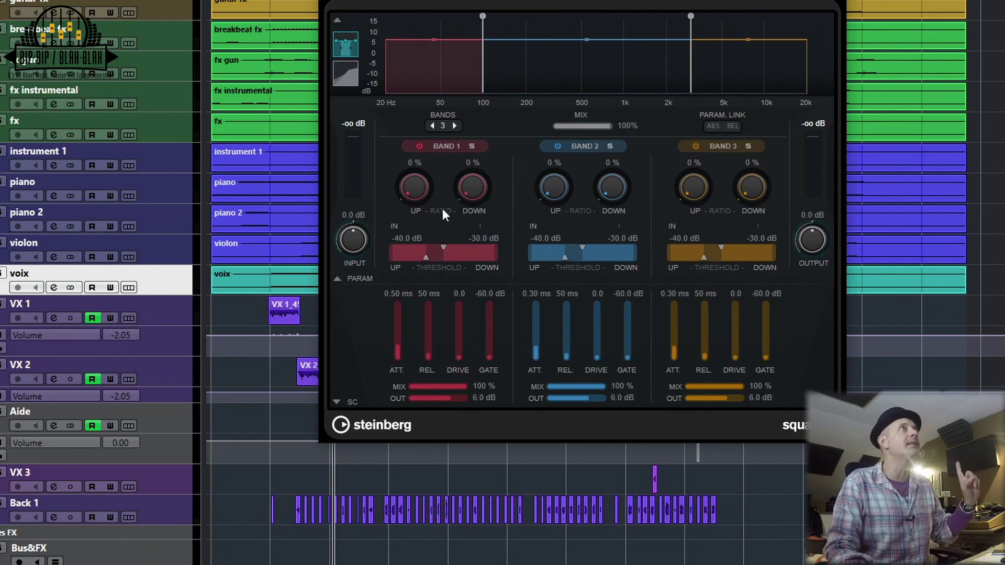
left_click_drag(597, 127, 674, 137)
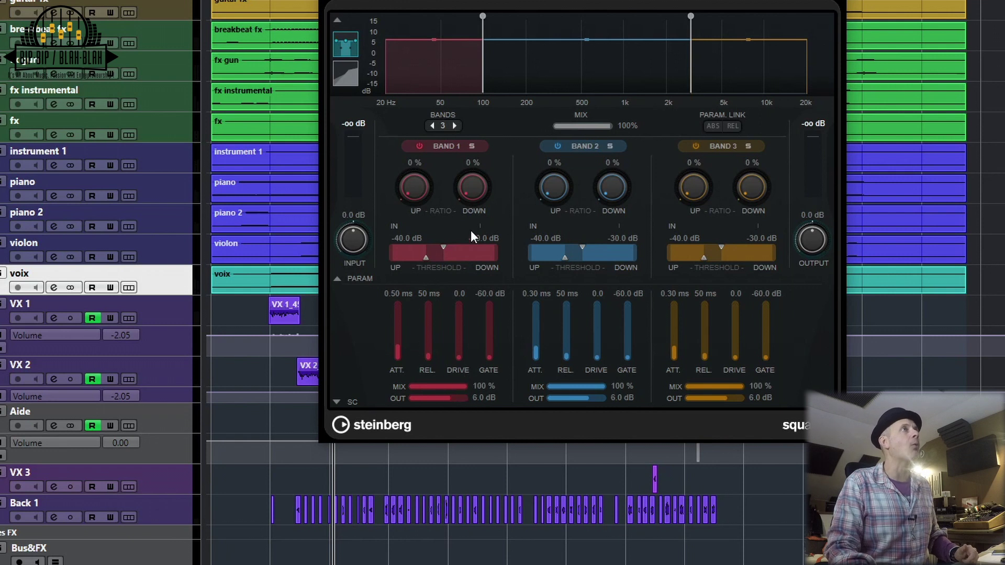
left_click_drag(456, 388, 501, 392)
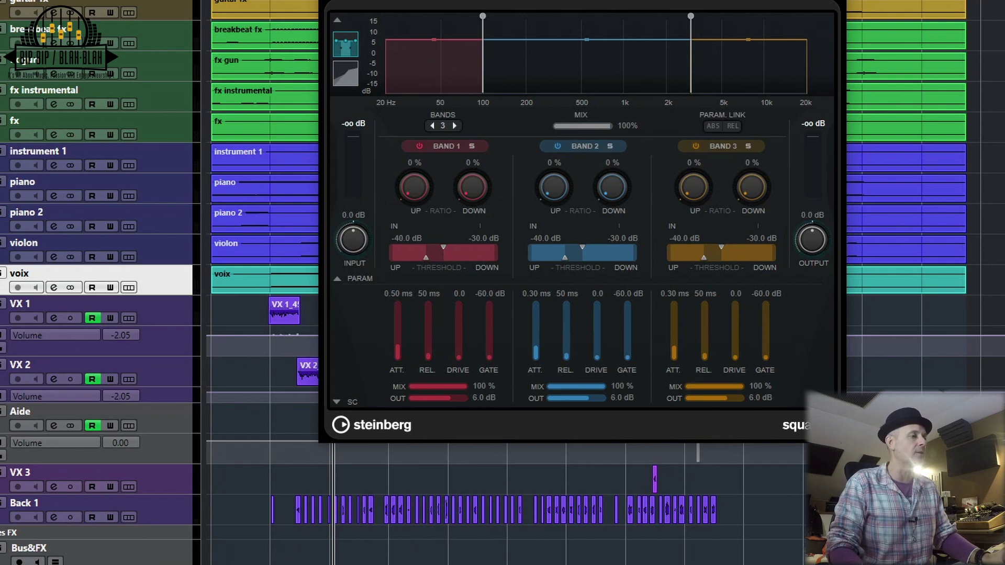
Play the kick through the active Squasher and set band 1's ratios to 41% up and 87% down, with thresholds at -51.1 and -15.0 dB
key("space")
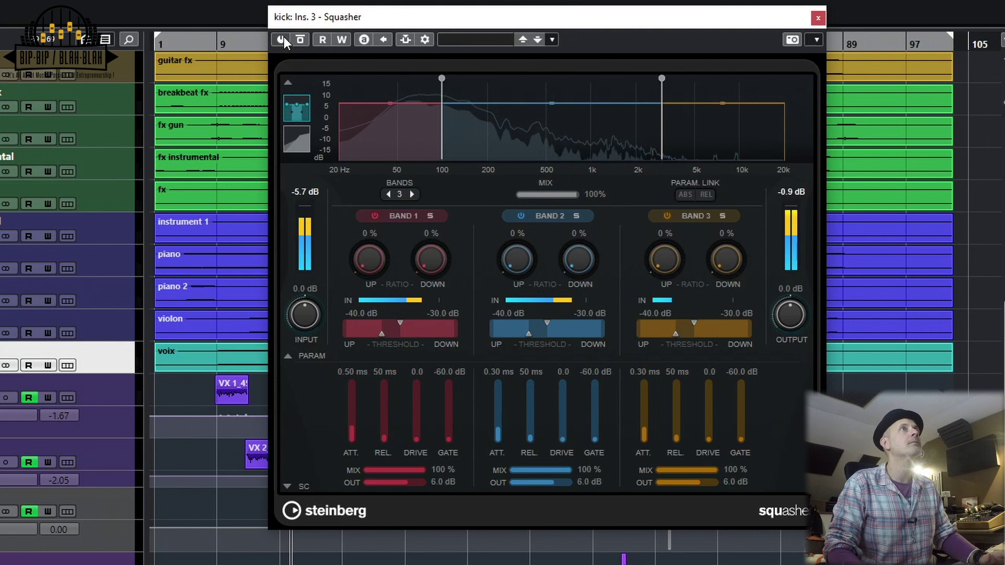
left_click(281, 39)
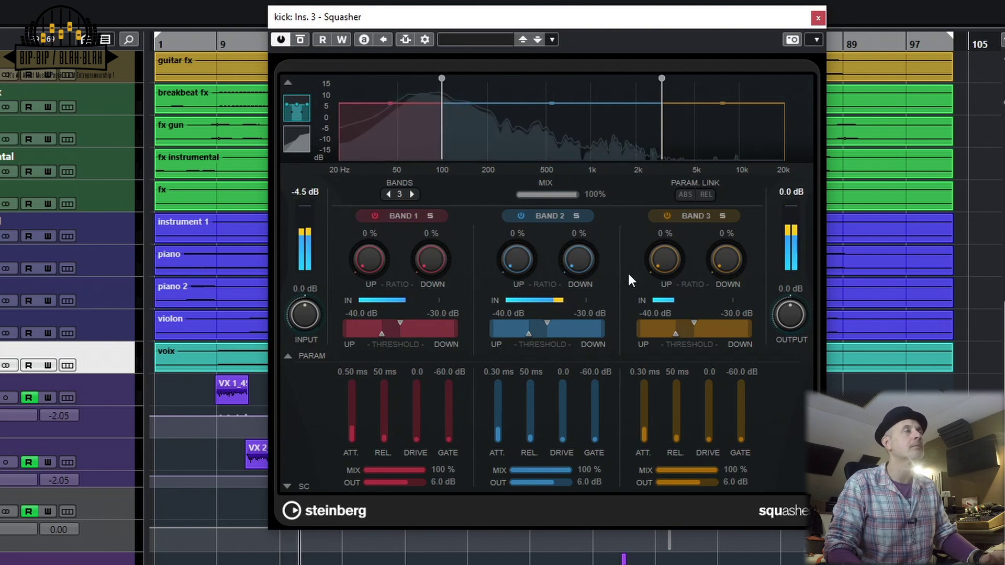
left_click_drag(365, 291, 365, 188)
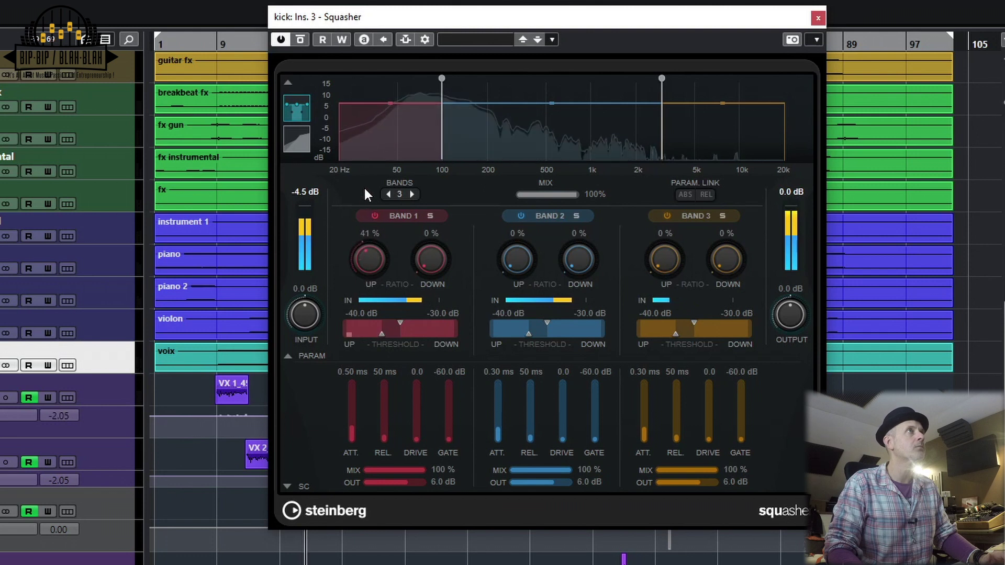
left_click_drag(381, 335, 357, 335)
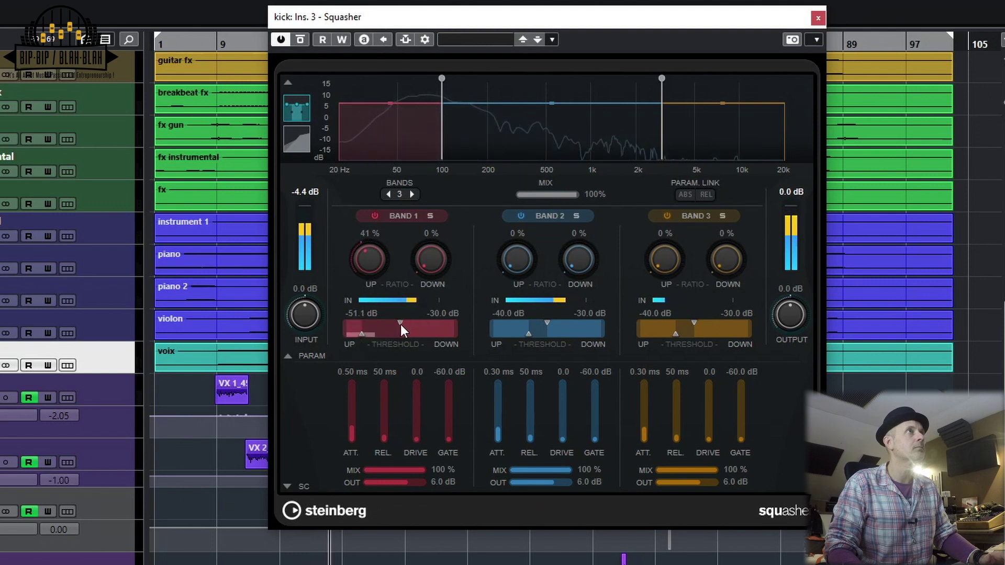
left_click_drag(400, 324, 428, 333)
left_click_drag(425, 262, 448, 150)
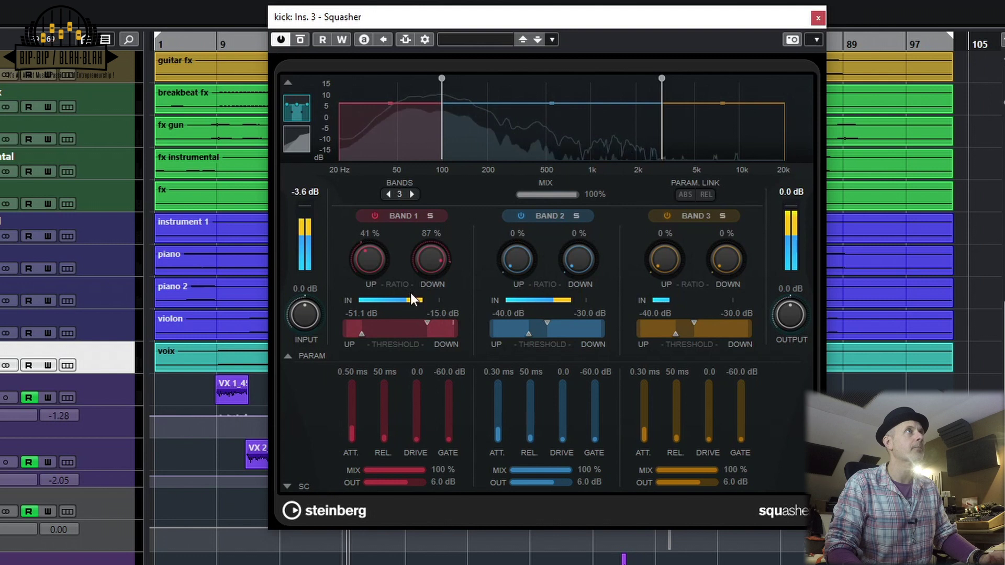
left_click(375, 216)
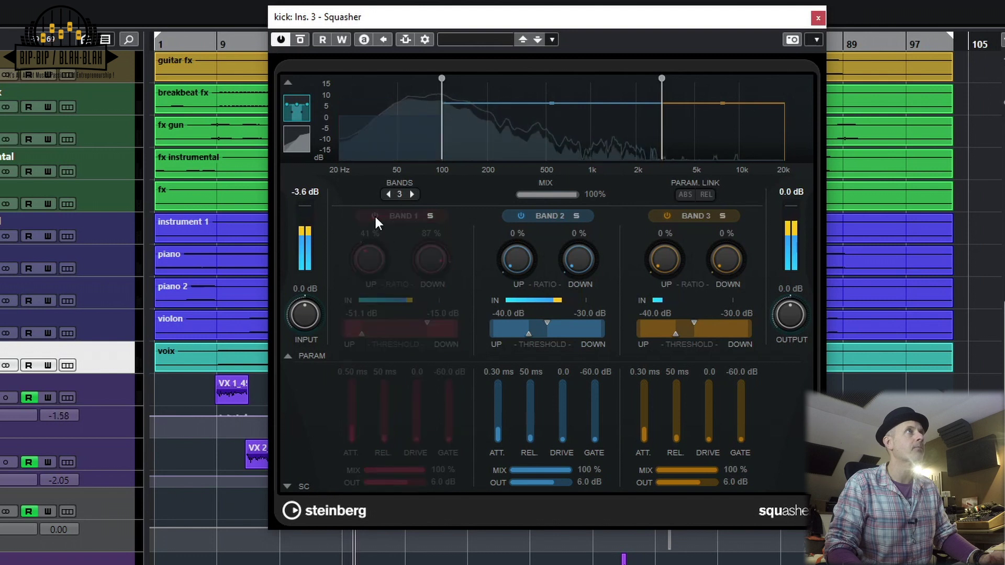
left_click(374, 215)
Set Squasher band 1's drive to 8.6, output to -1.8 dB, gate to -11.5 dB, attack to 14 ms and release to 254 ms
left_click_drag(414, 440, 417, 389)
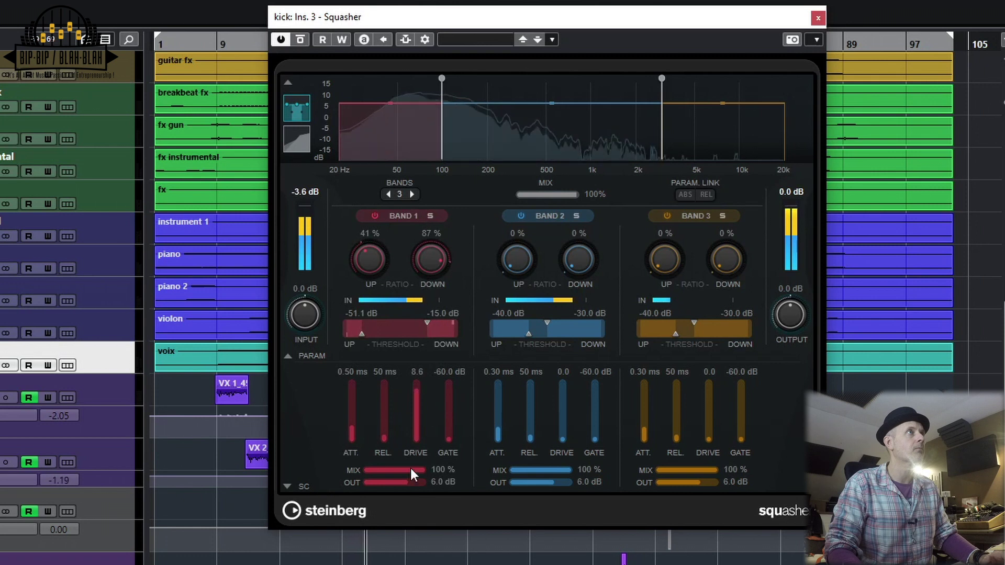
left_click_drag(410, 480, 391, 482)
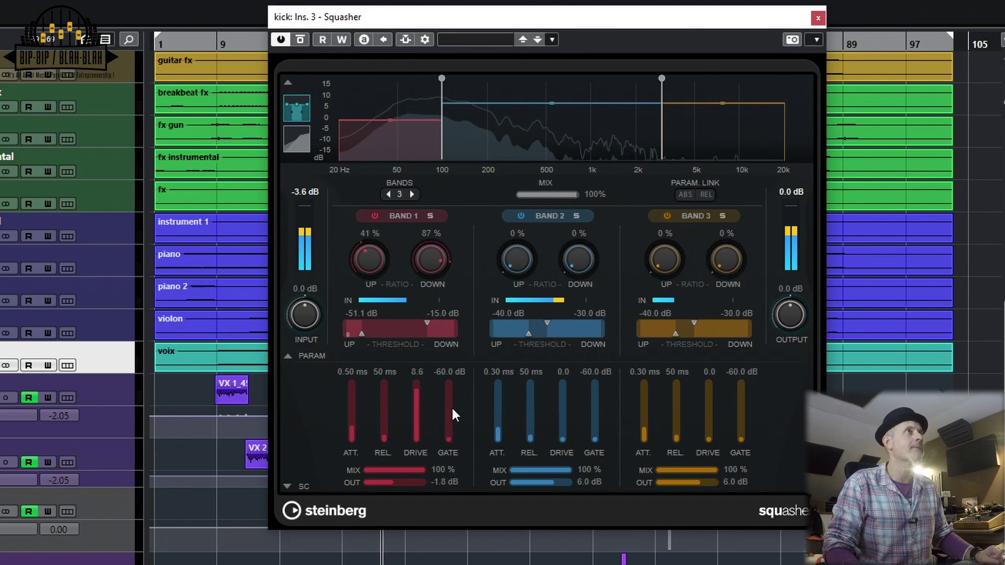
mouse_move(452, 408)
left_mouse_down()
mouse_move(450, 445)
mouse_move(454, 391)
left_mouse_up()
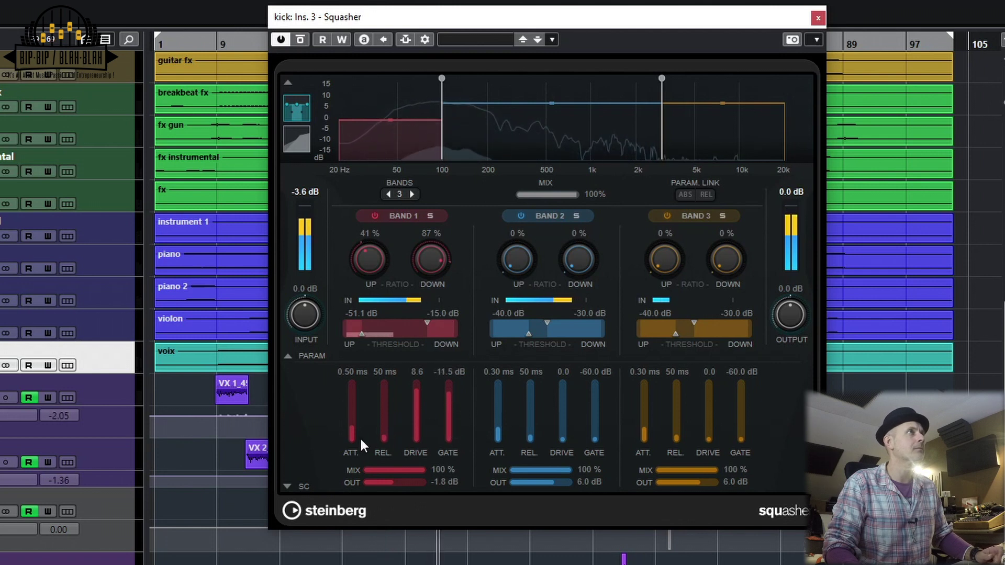
left_click_drag(352, 431, 384, 426)
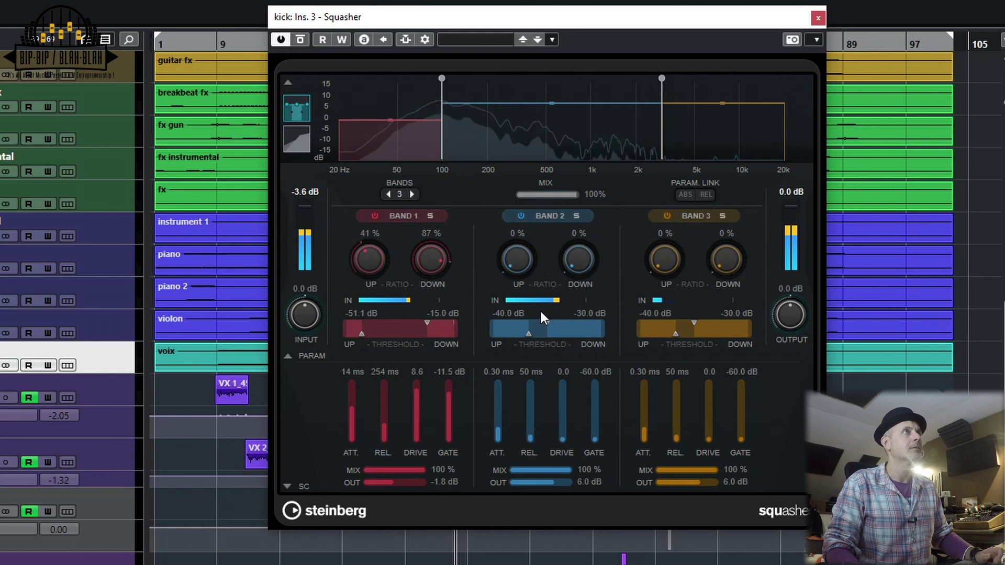
Set Squasher band 2's up ratio to 24%, up threshold to -45.1 dB, drive to 7.0 and output to 1.4 dB, then compare with the bypassed sound
left_click_drag(520, 256, 519, 220)
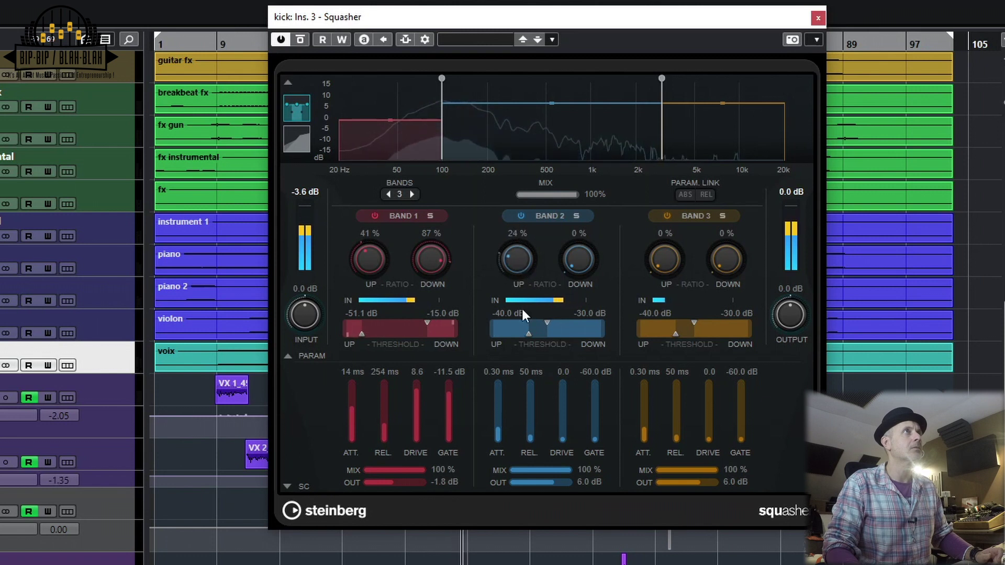
left_click_drag(532, 333, 518, 334)
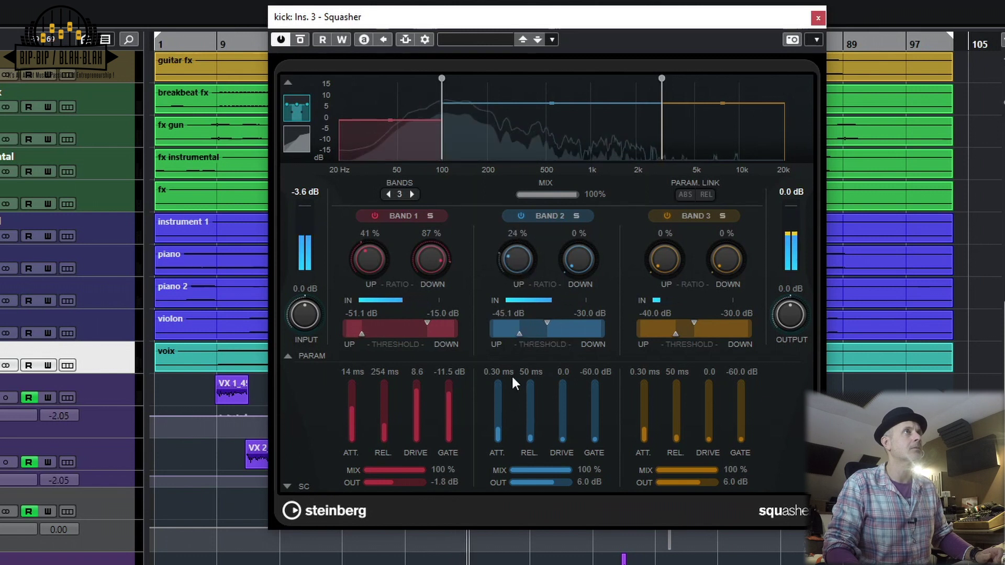
left_click_drag(559, 435, 563, 397)
left_click_drag(554, 482, 542, 485)
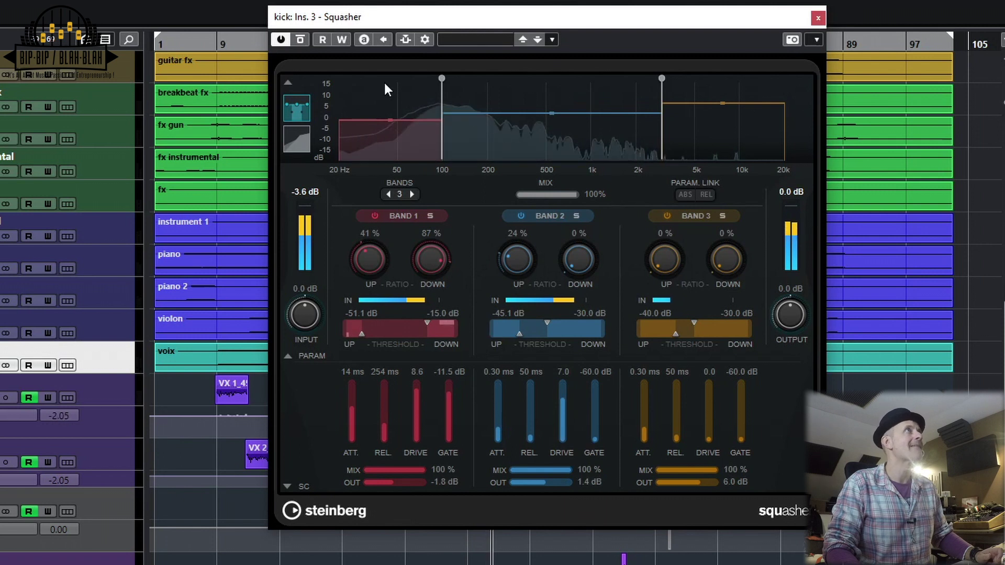
left_click(299, 40)
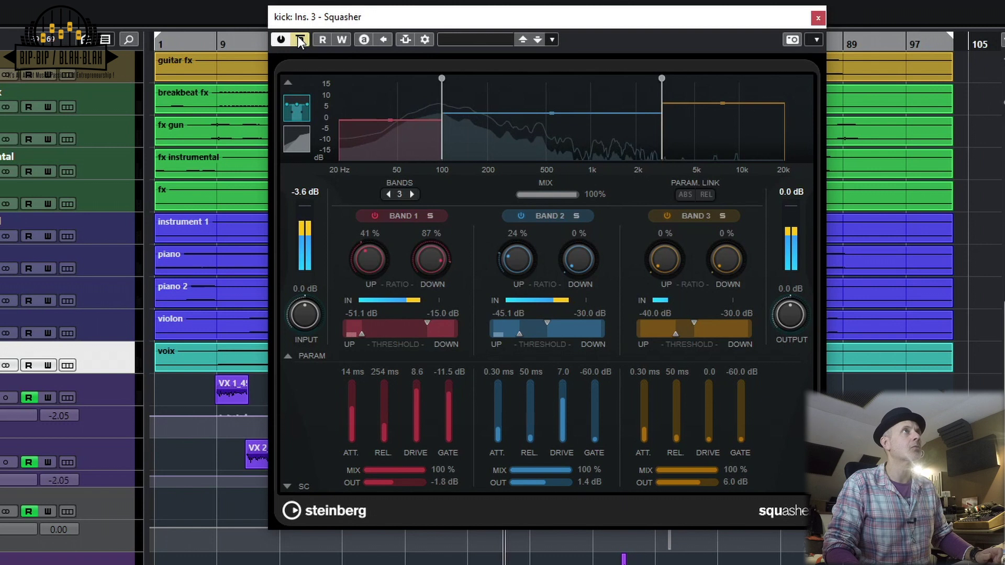
left_click(298, 38)
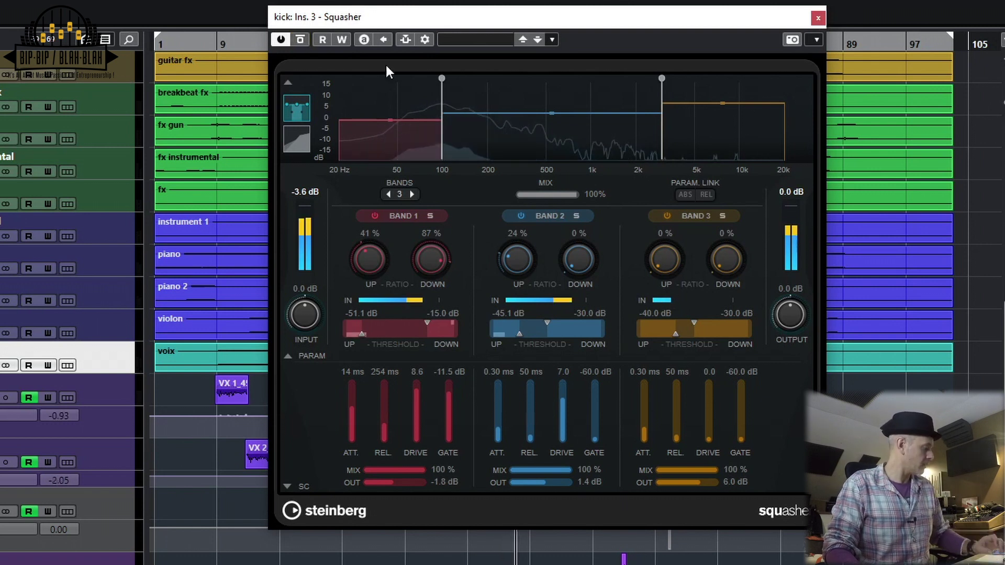
Load the Kick 2 (Sub-Body-Click) preset in Squasher and lower its output level to -10.1 dB
left_click(481, 39)
left_click(512, 271)
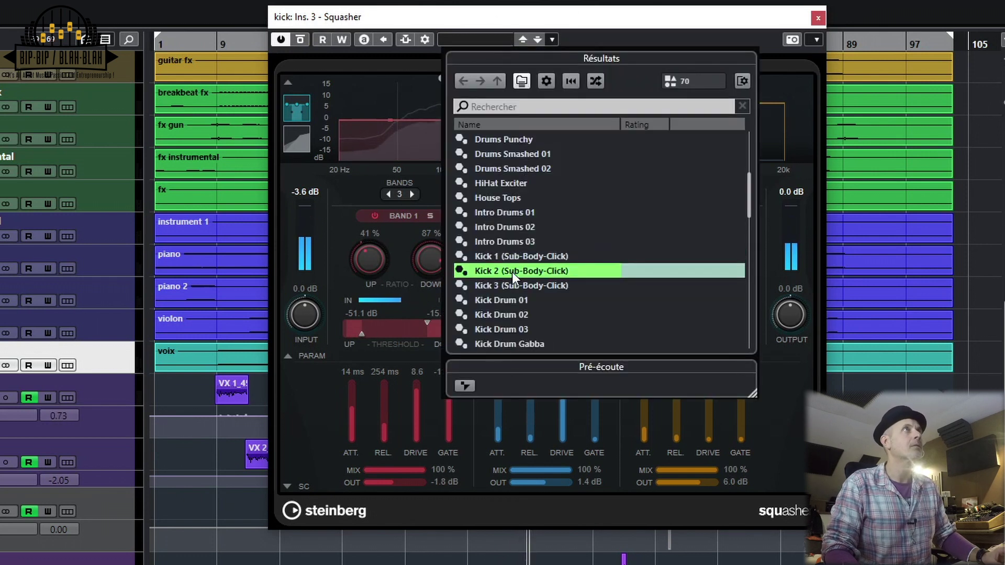
left_click(788, 317)
mouse_move(787, 321)
left_mouse_down()
mouse_move(787, 333)
mouse_move(787, 316)
left_mouse_up()
left_click_drag(787, 330, 782, 334)
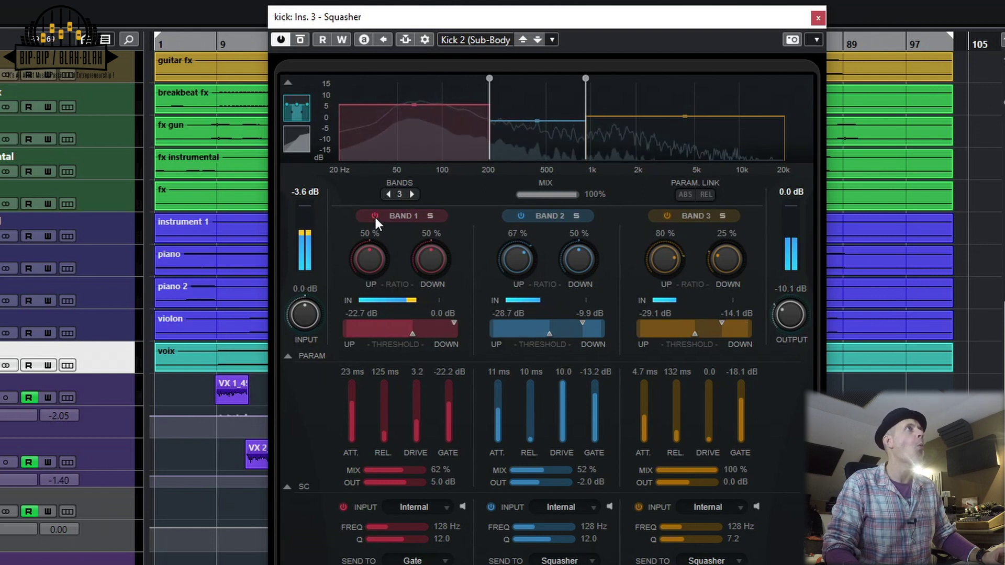
Listen to the kick with only Squasher's band 1 soloed, checking its side-chain switch and comparing with the bypassed sound
left_click(431, 216)
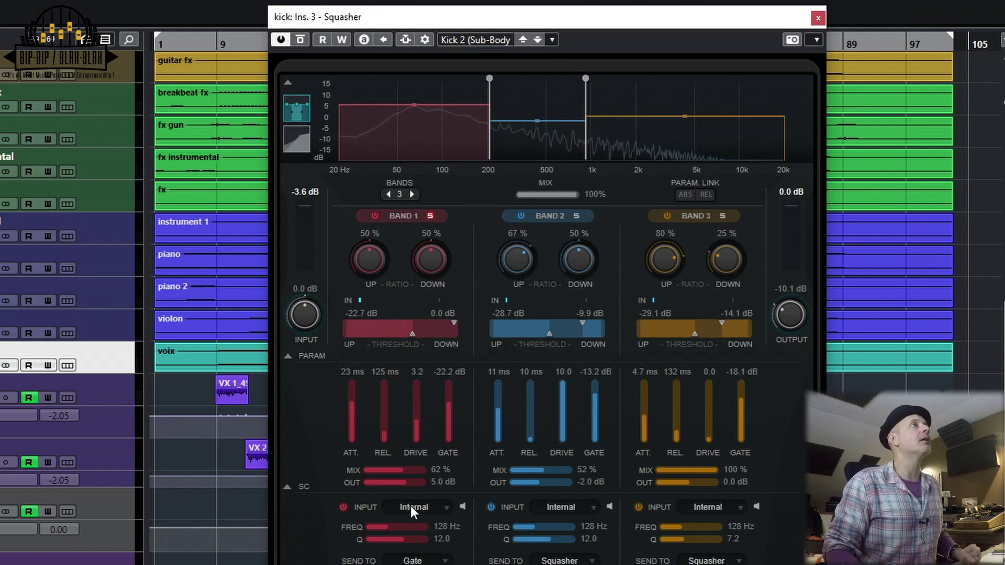
left_click(343, 507)
left_click(343, 507)
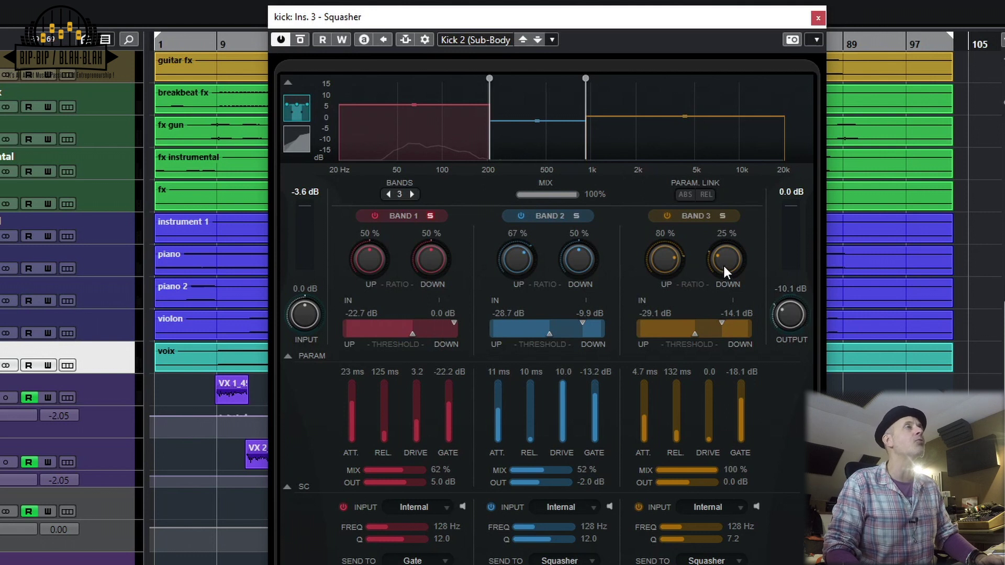
left_click(300, 40)
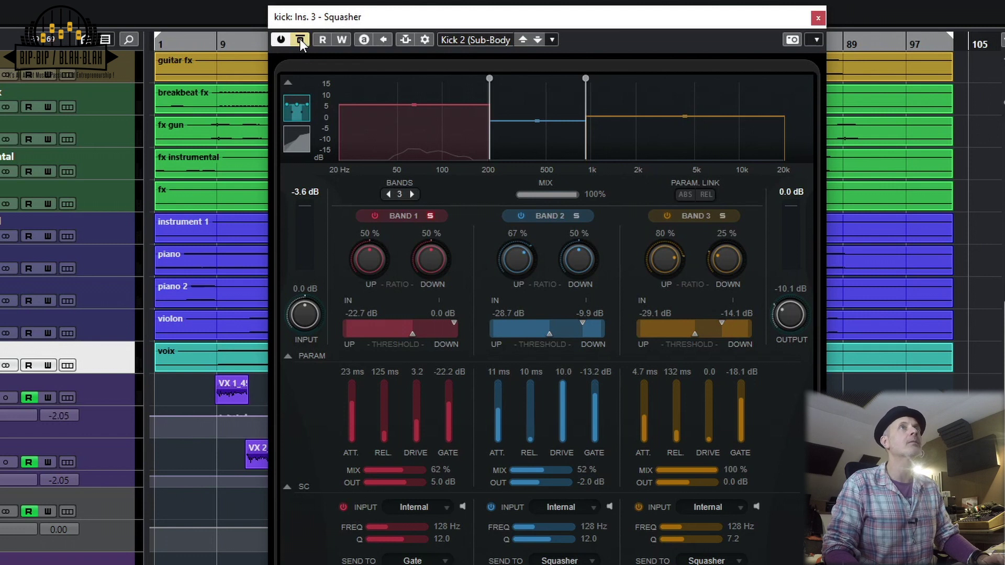
left_click(300, 39)
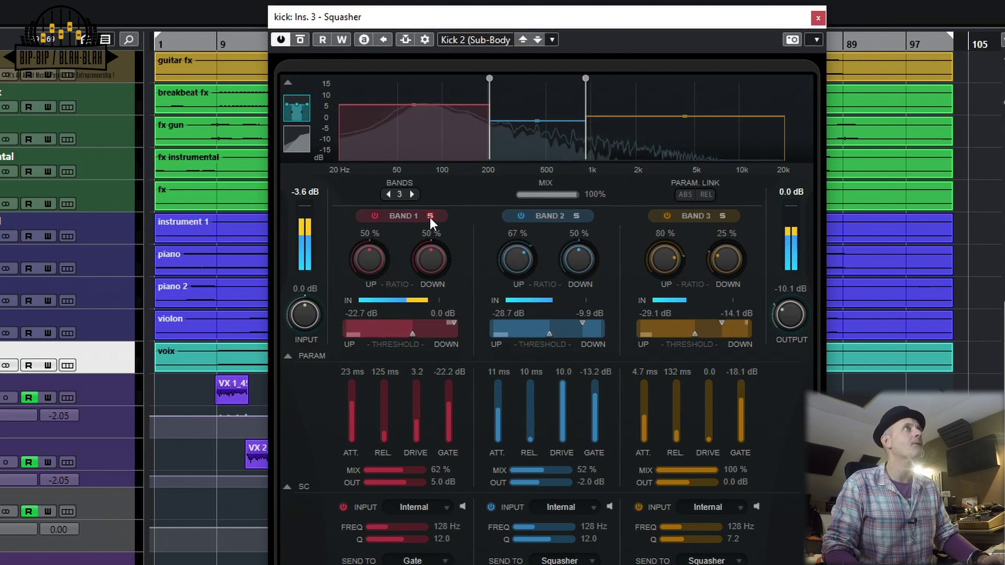
Solo band 2 briefly, then set band 1's up threshold to -35.6 dB and down threshold to -16.7 dB
left_click(578, 215)
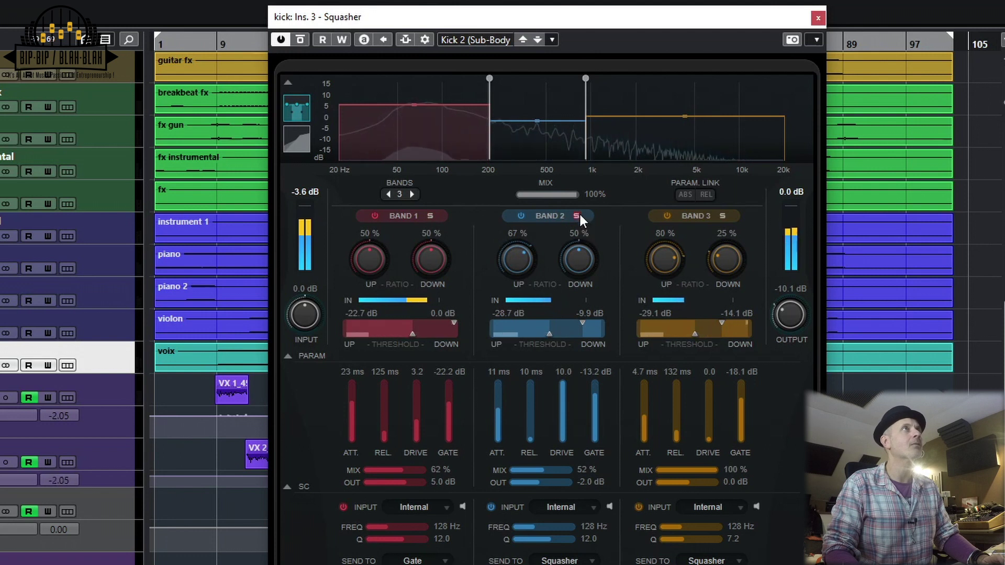
left_click(578, 214)
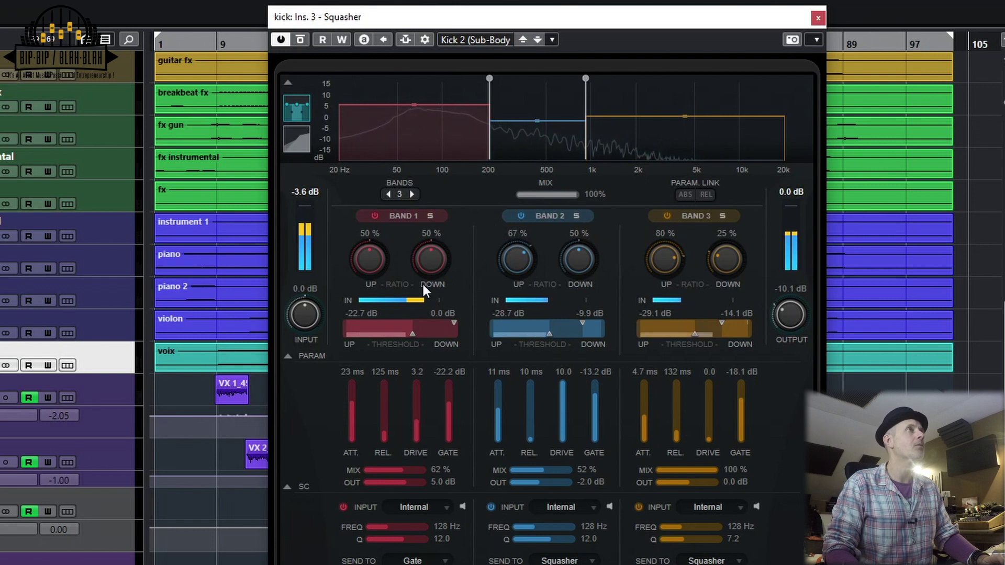
left_click_drag(453, 322, 387, 337)
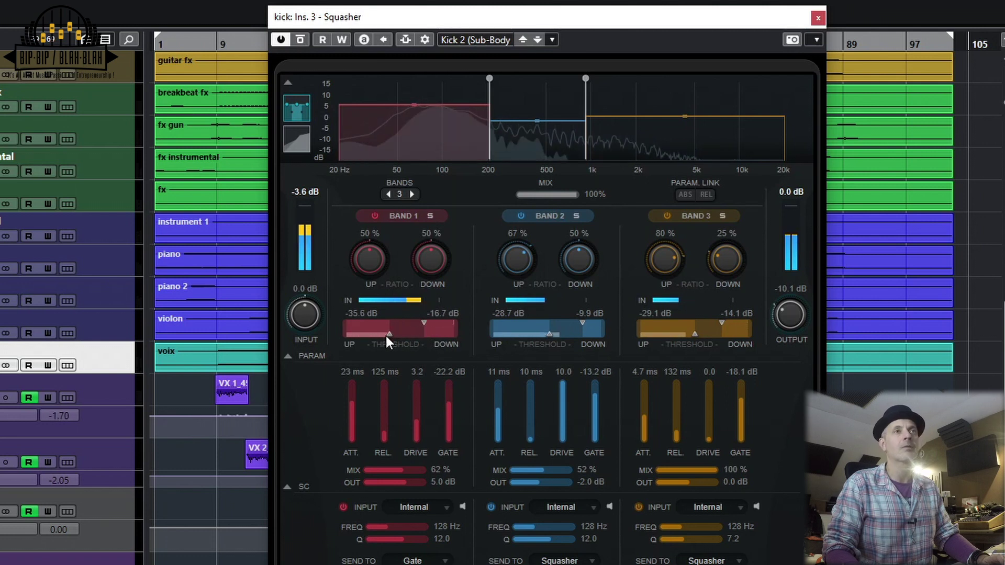
Load the Kick 3 preset in the kick's Squasher and lower the overall output to -14.9 dB
left_click(466, 41)
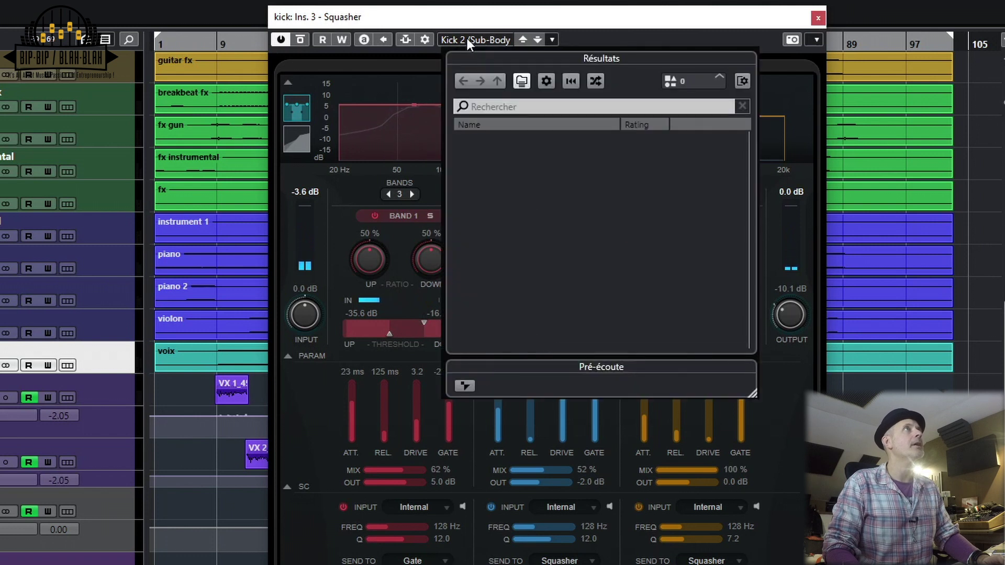
double_click(518, 269)
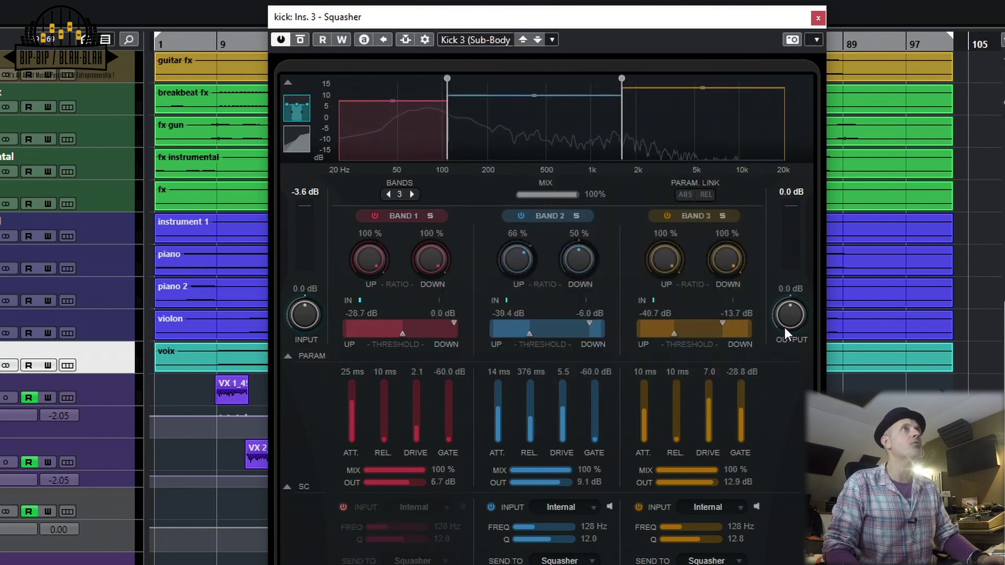
left_click_drag(789, 349, 785, 324)
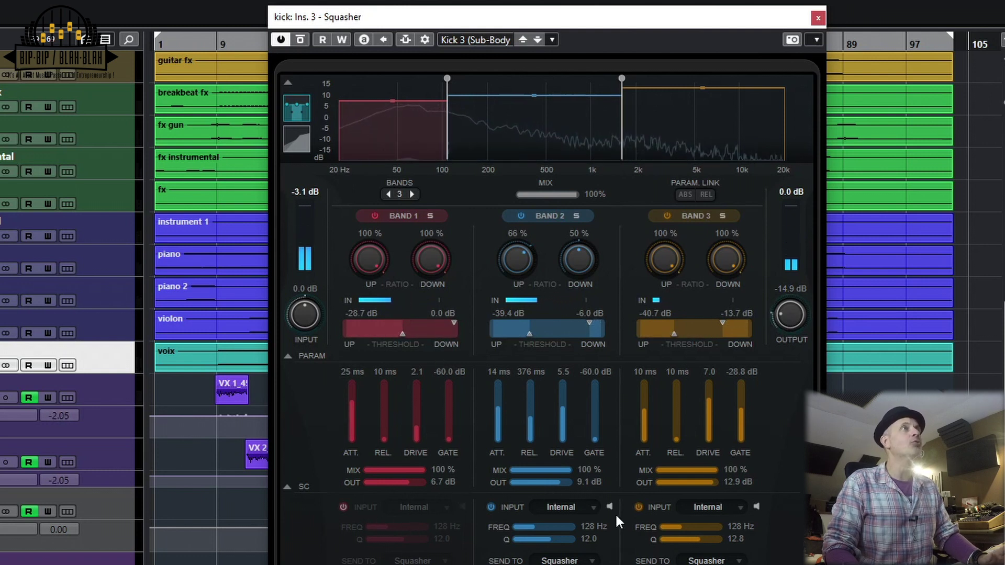
Activate side-chaining for the kick's Squasher and examine band 2's input sources and the side-chain routing, closing the plug-in when done
left_click(585, 507)
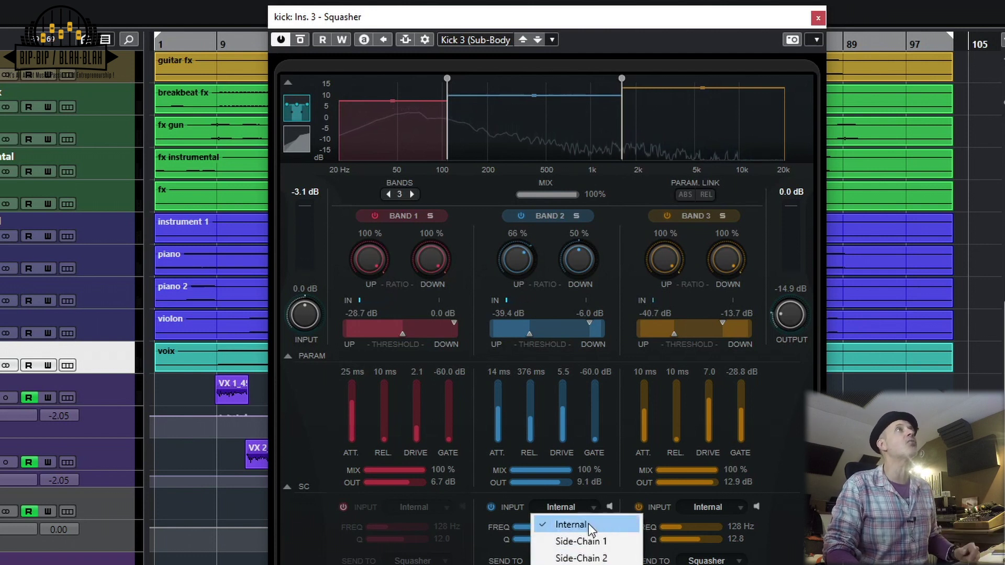
left_click(403, 35)
left_click(424, 40)
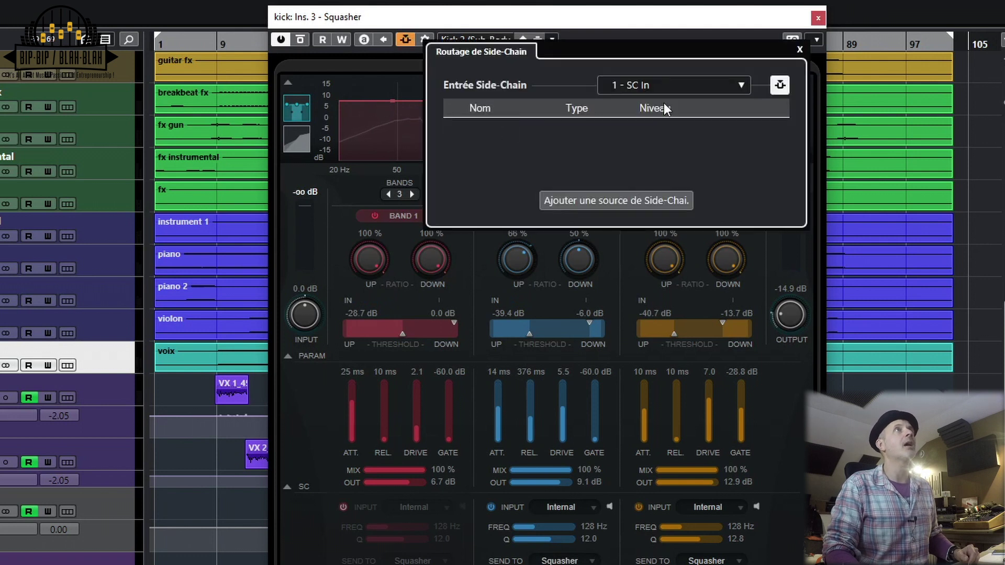
left_click(652, 83)
left_click(652, 83)
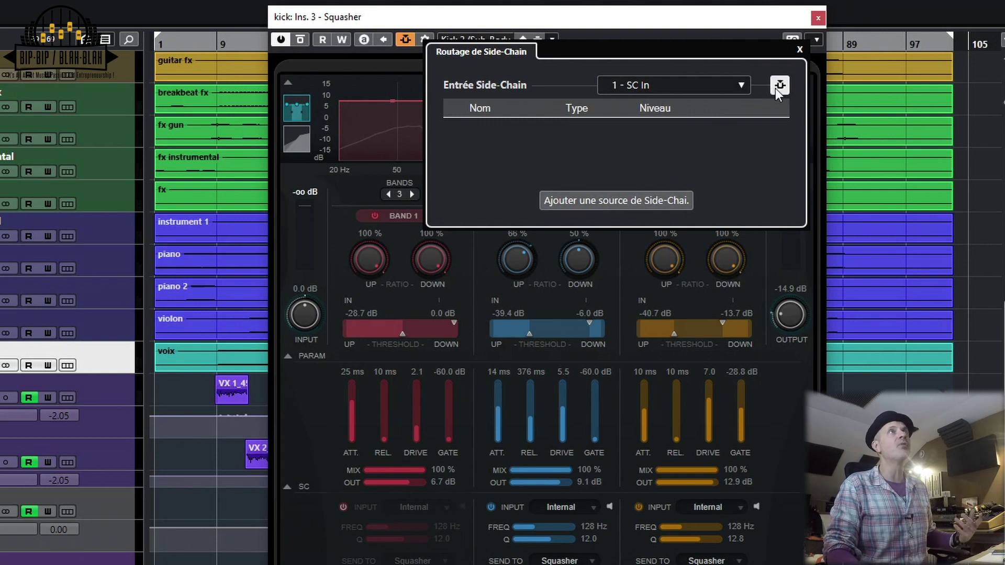
left_click(800, 50)
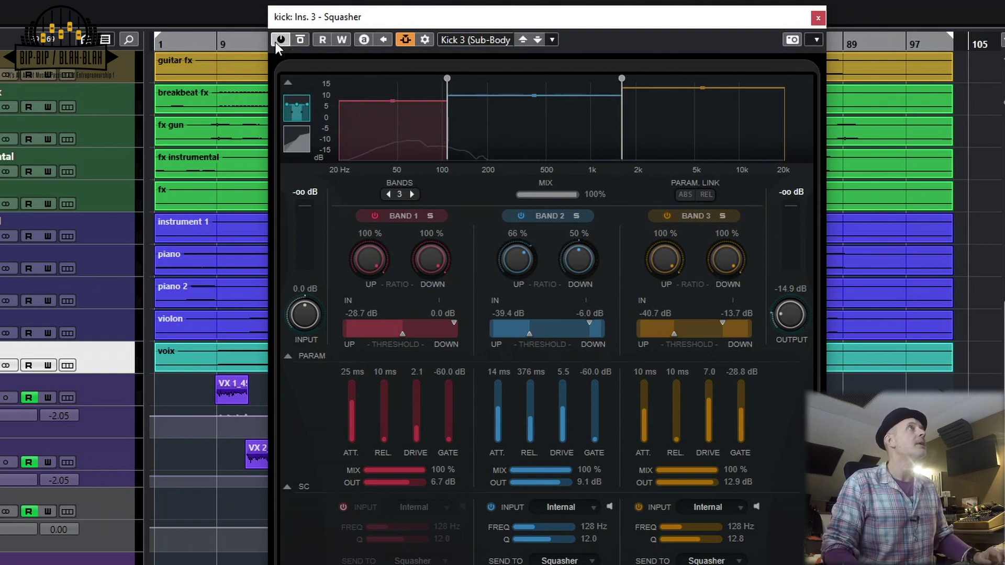
left_click(818, 19)
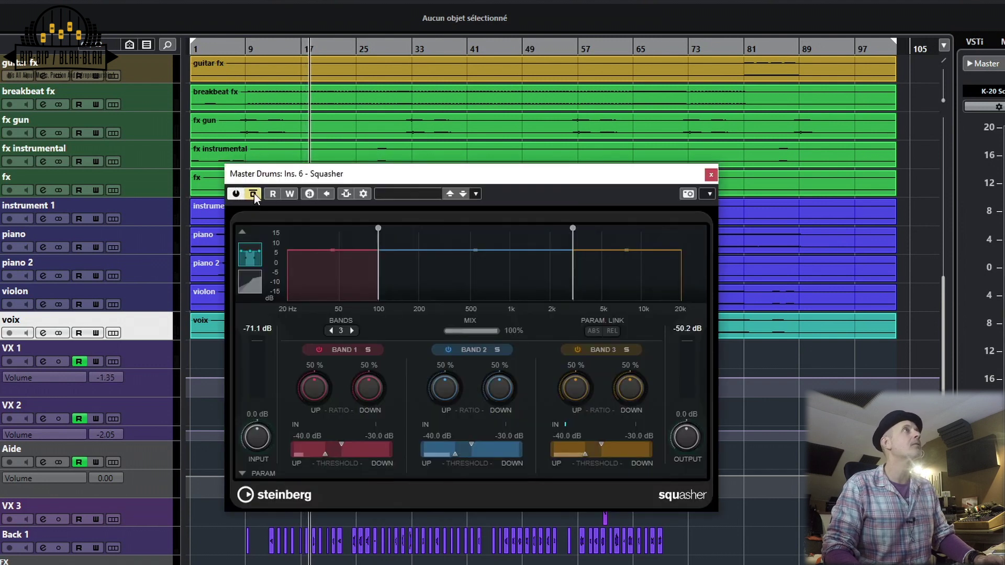
Take the Squasher on Master Drums out of bypass and compare the processed drums with the bypassed sound
left_click(254, 193)
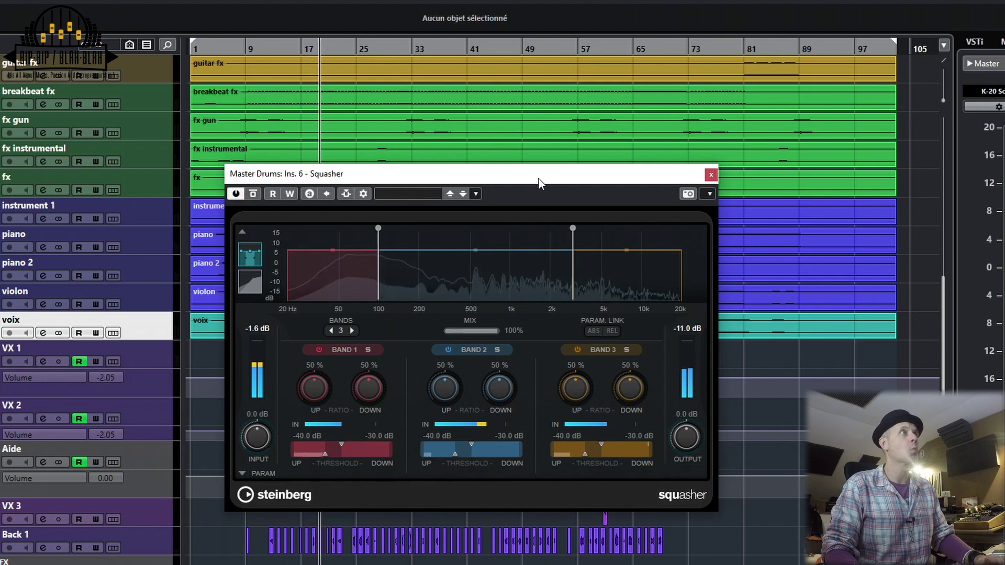
left_click_drag(539, 178, 543, 115)
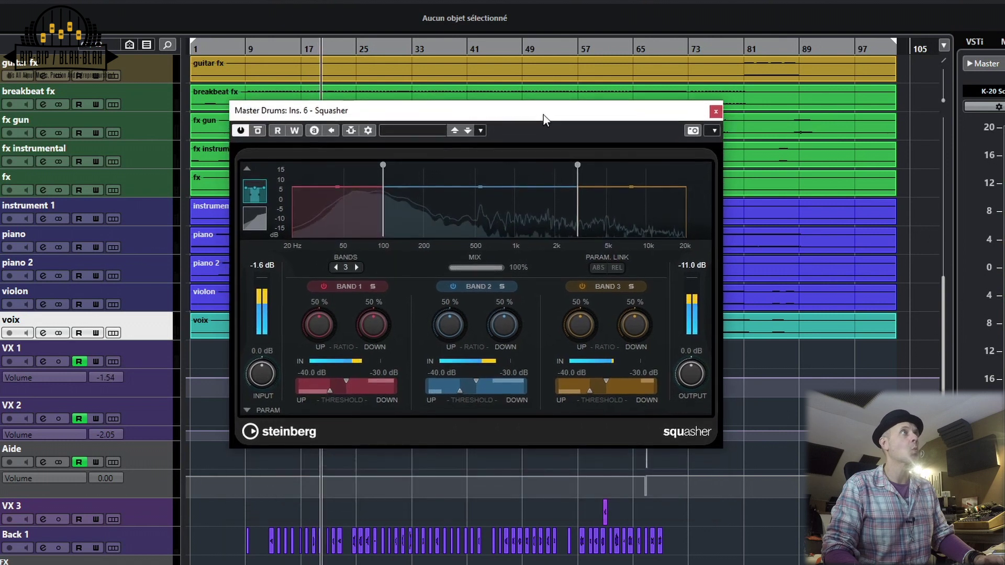
left_click(257, 131)
Solo band 3 of the Master Drums Squasher and set its ratios to 67% up and 14% down
left_click(632, 287)
left_click_drag(634, 324, 632, 365)
left_click_drag(563, 317, 576, 357)
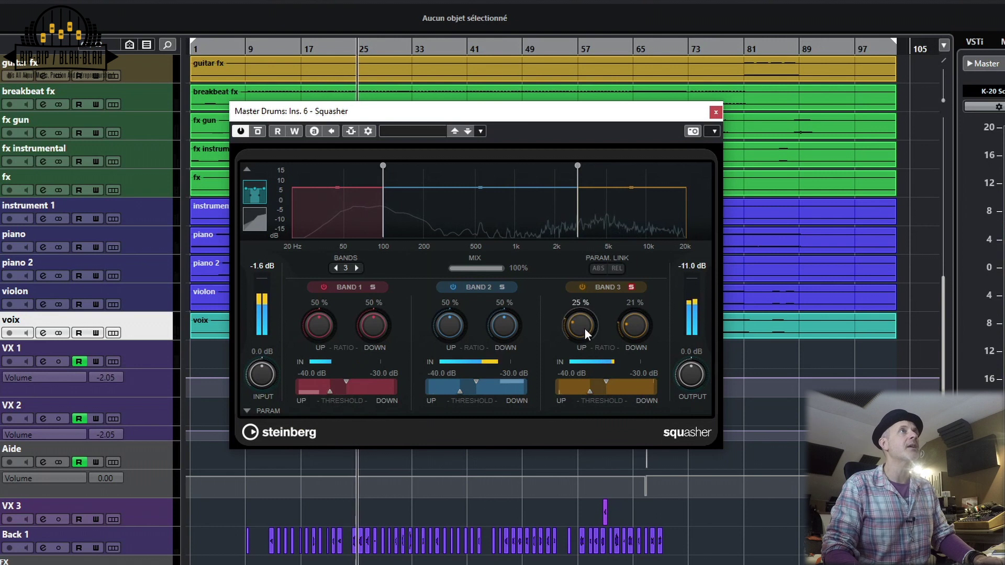
left_click_drag(584, 324, 584, 269)
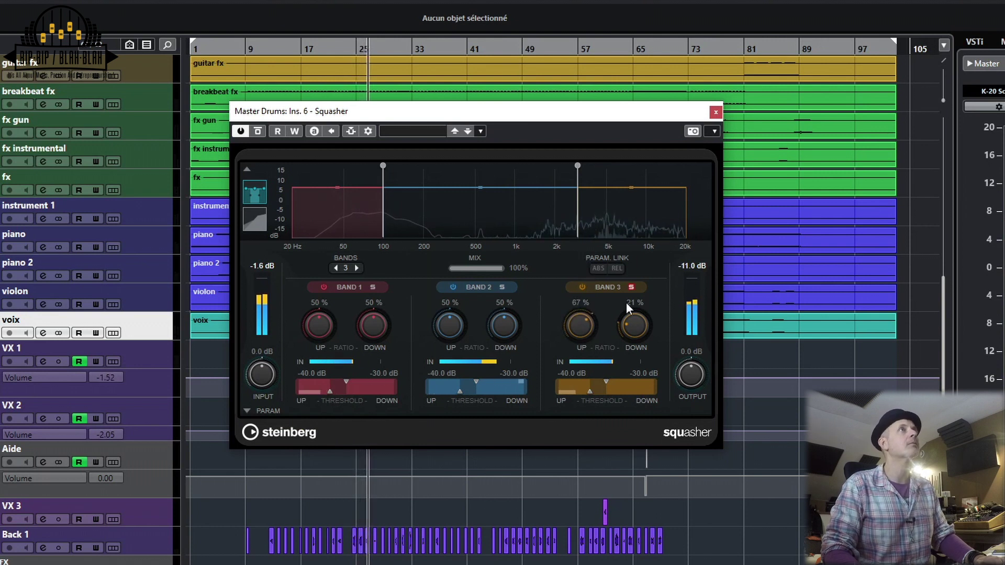
left_click_drag(627, 326, 627, 336)
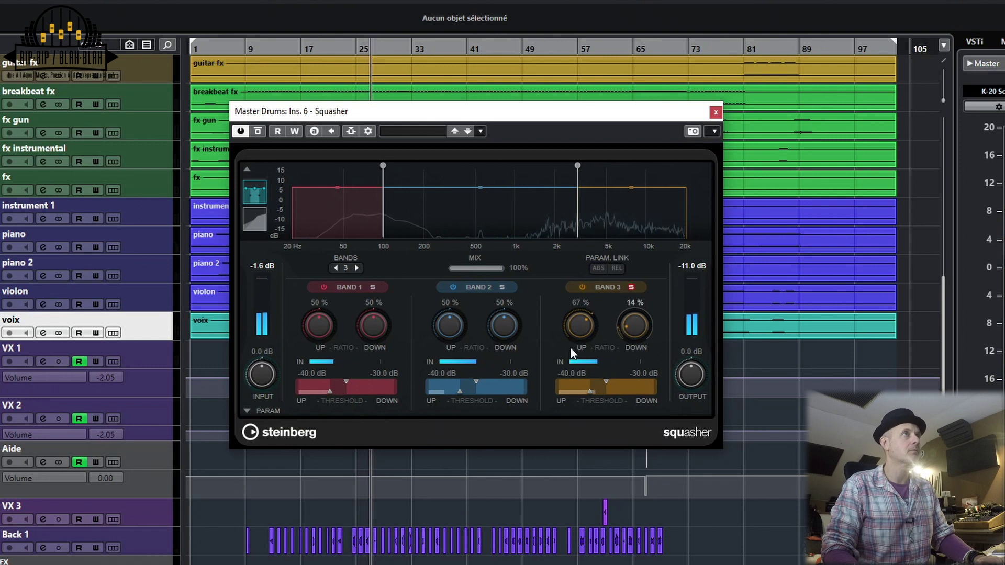
Show the detailed band parameters and set band 3's gate to -34.5 dB and drive to 4.0
left_click(247, 411)
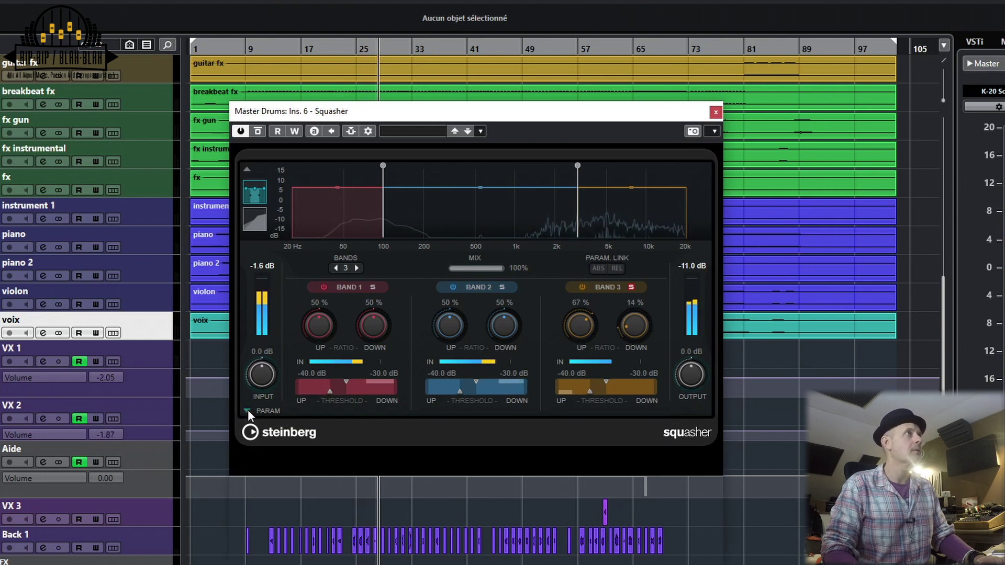
mouse_move(647, 462)
left_mouse_down()
mouse_move(649, 444)
mouse_move(648, 461)
left_mouse_up()
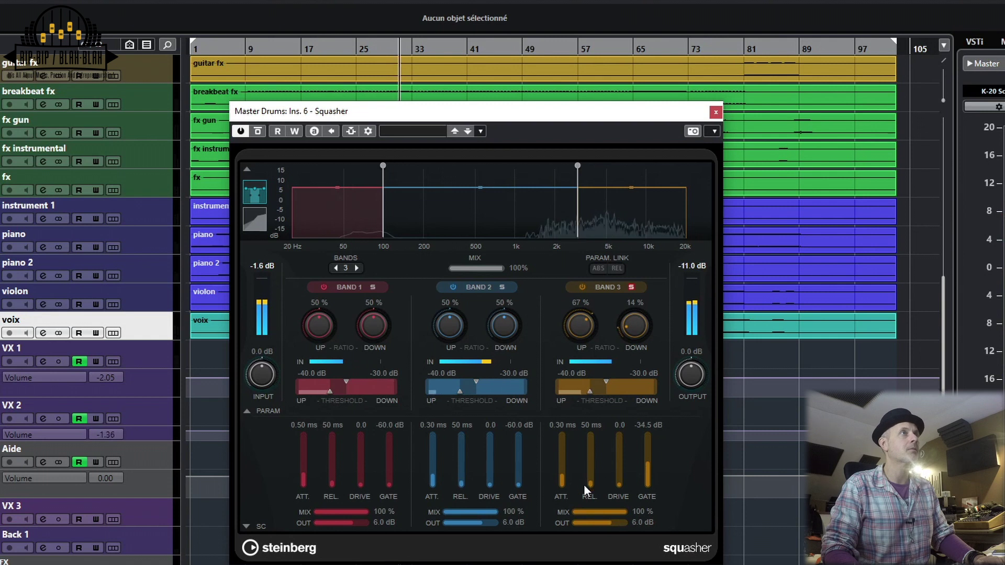
mouse_move(621, 482)
left_mouse_down()
mouse_move(622, 456)
mouse_move(620, 465)
left_mouse_up()
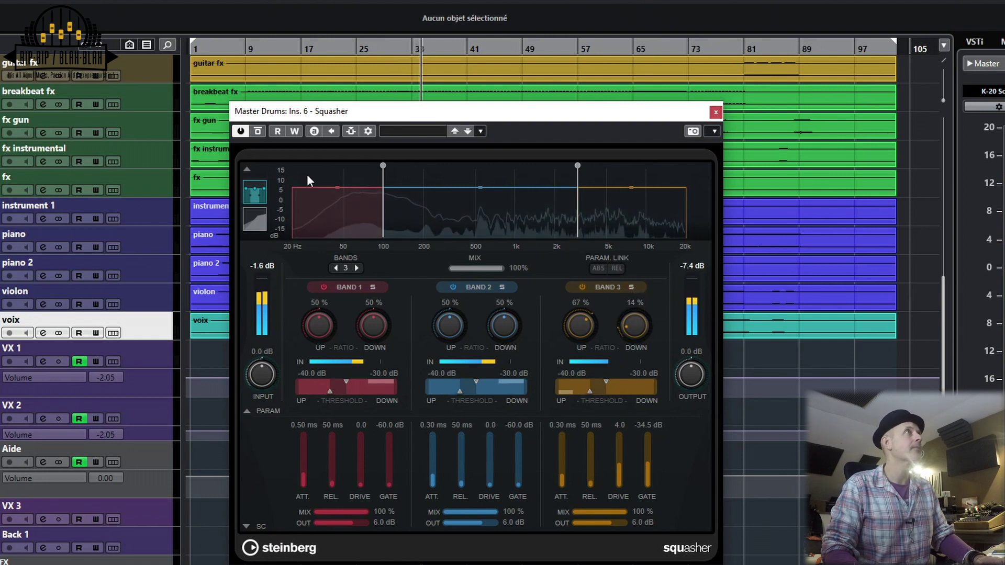
Compare the drums with the bypassed sound, then lower band 3's output to 2.3 dB
left_click(256, 131)
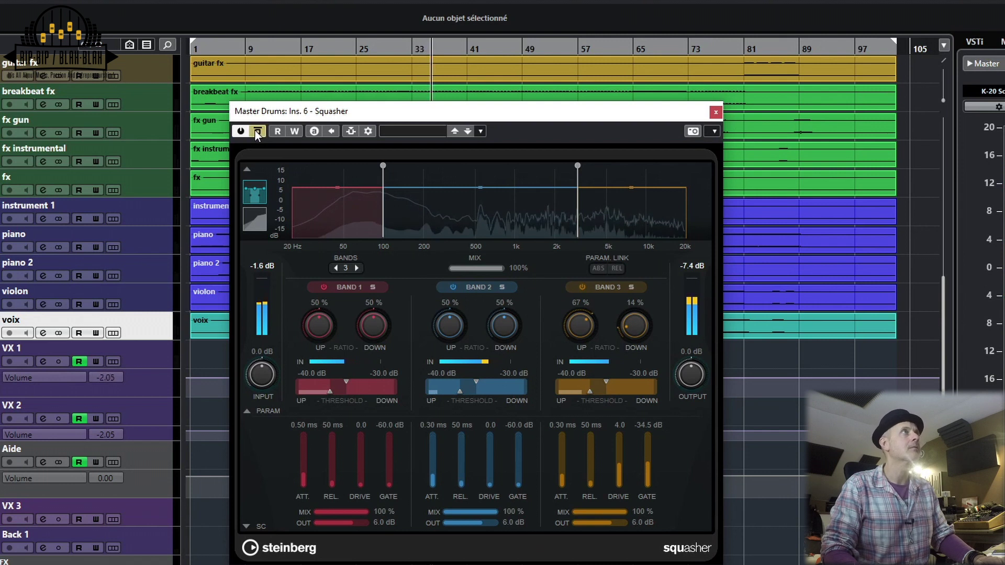
left_click(256, 131)
left_click_drag(684, 375, 691, 375)
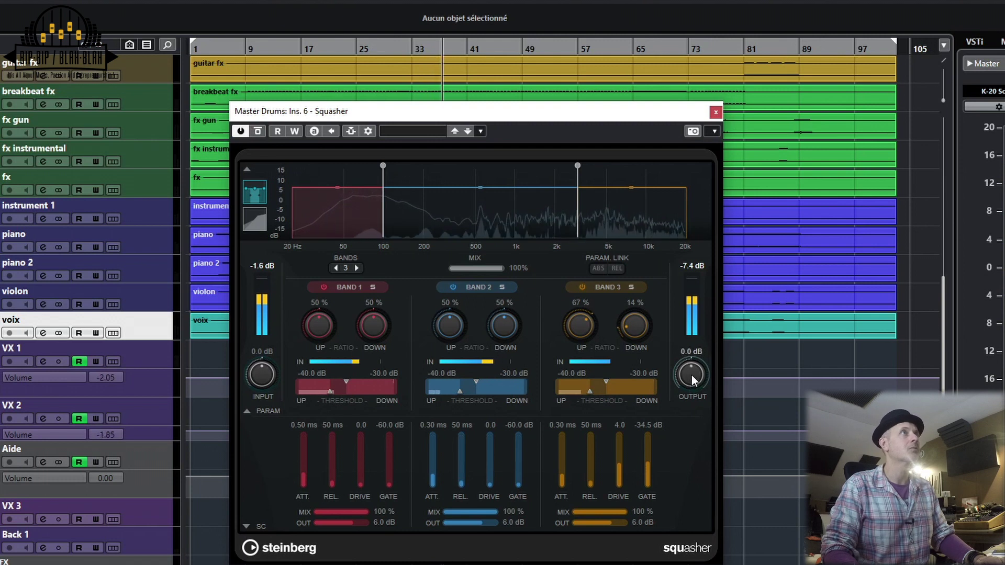
left_click_drag(600, 523, 603, 523)
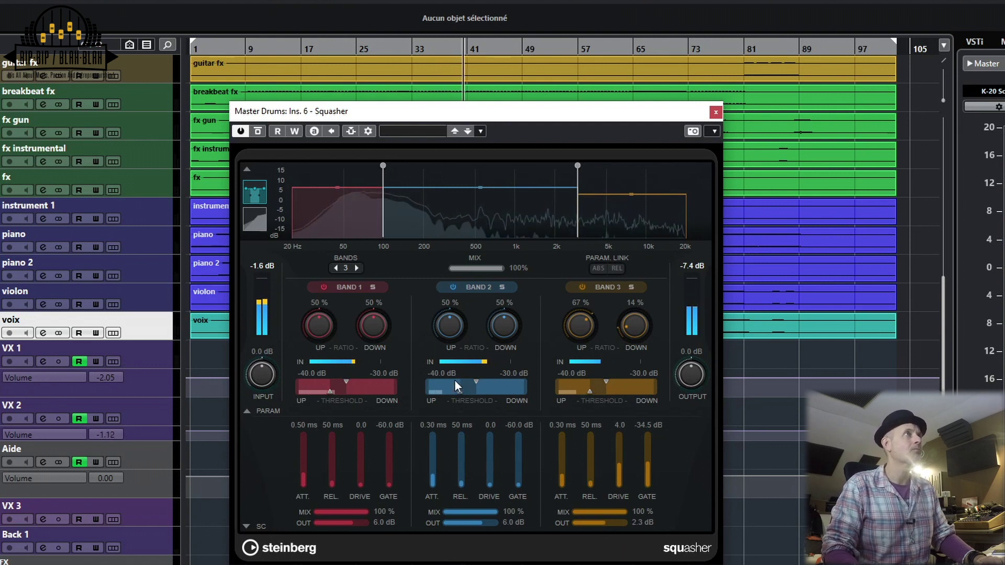
Set band 2's ratios to 29% up and 80% down, with thresholds at -30.9 and -20.6 dB
left_click_drag(444, 325, 441, 350)
left_click_drag(495, 308, 498, 281)
left_click_drag(470, 386, 488, 381)
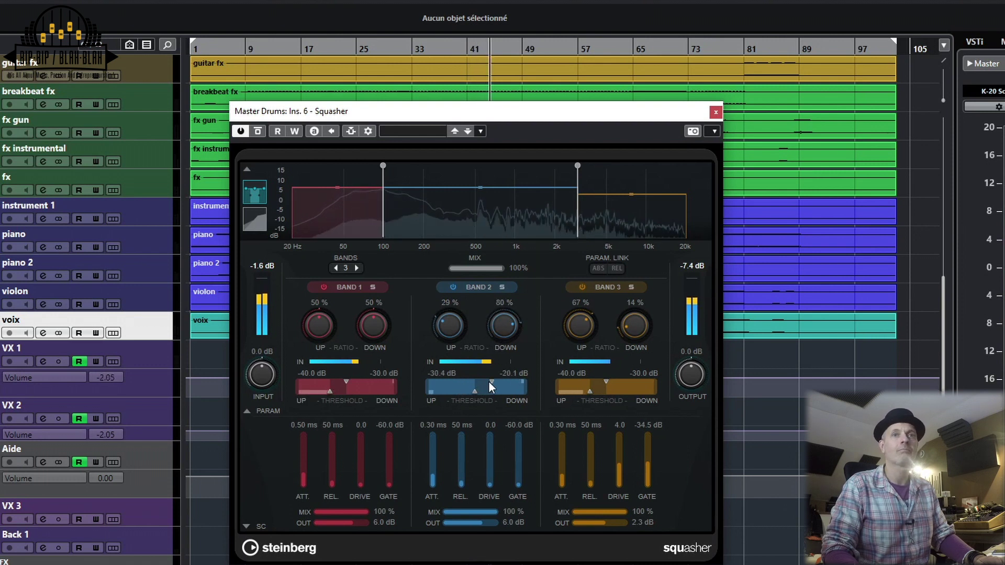
left_click_drag(488, 379, 485, 379)
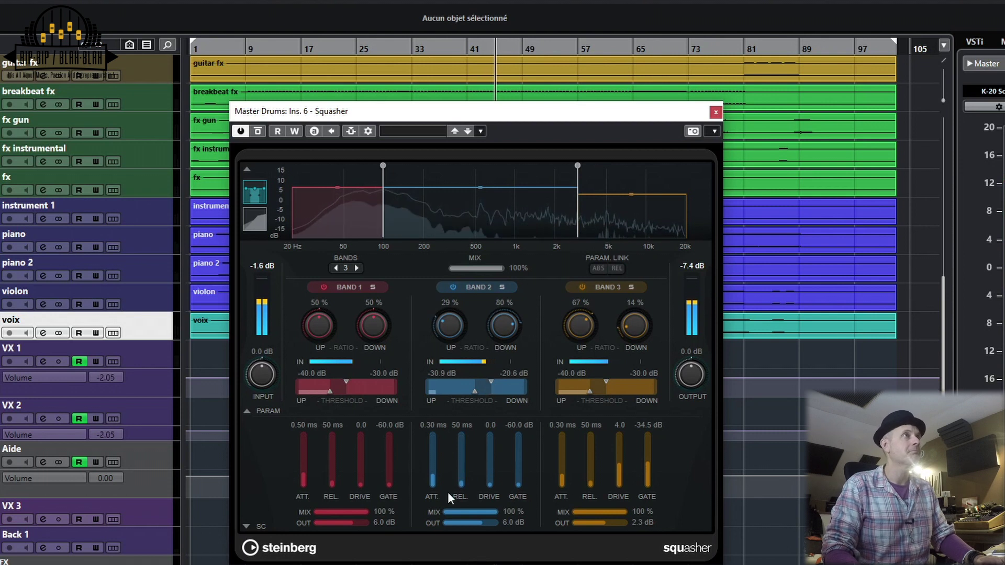
Set band 2's release to 417 ms and drive to 3.3, then compare with the bypassed sound
left_click_drag(458, 485, 460, 465)
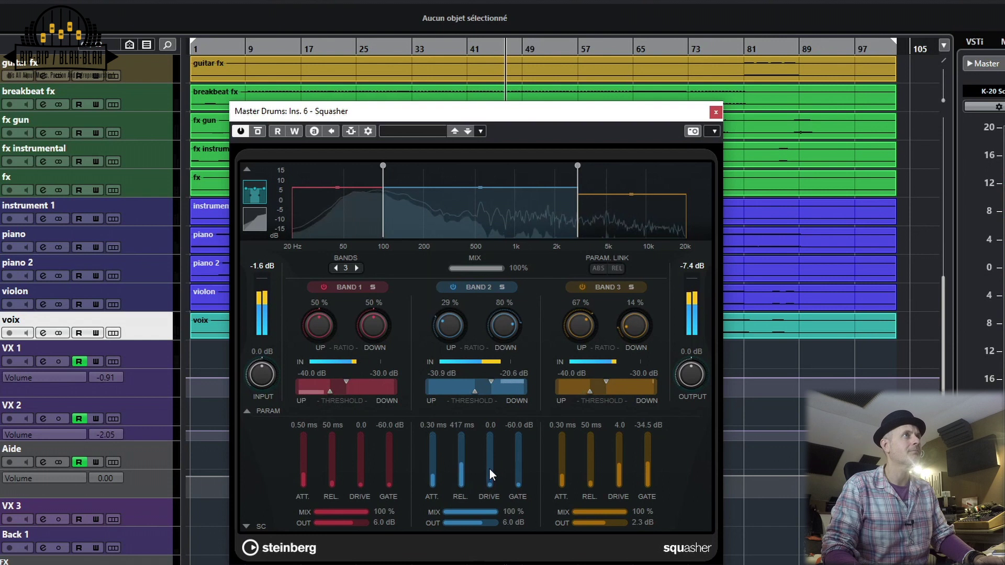
left_click_drag(490, 472, 490, 467)
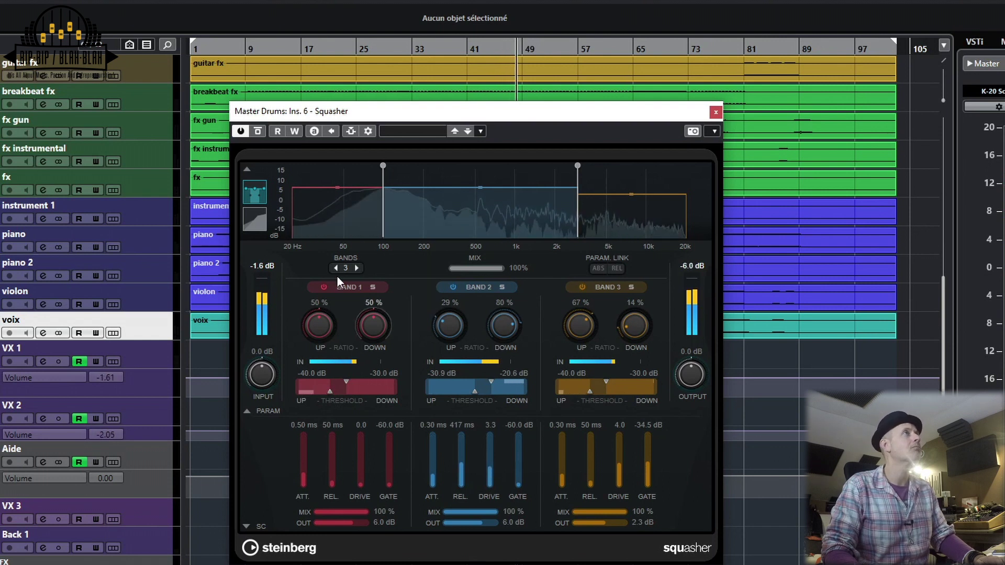
left_click(258, 133)
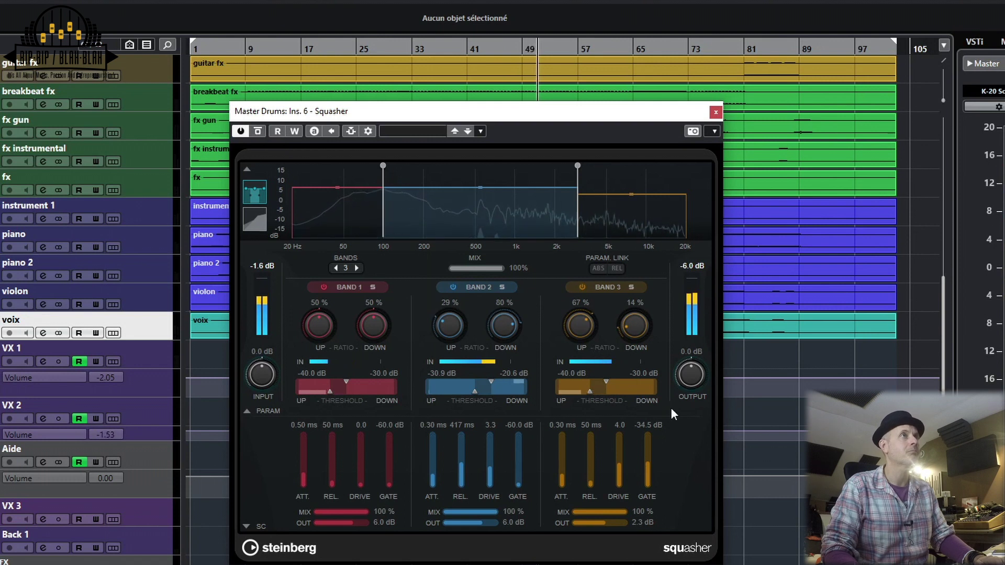
Lower the Master Drums Squasher's overall output to -0.7 dB and reduce the mix to 53% on band 2 and 63% on band 3
left_click_drag(693, 375, 692, 376)
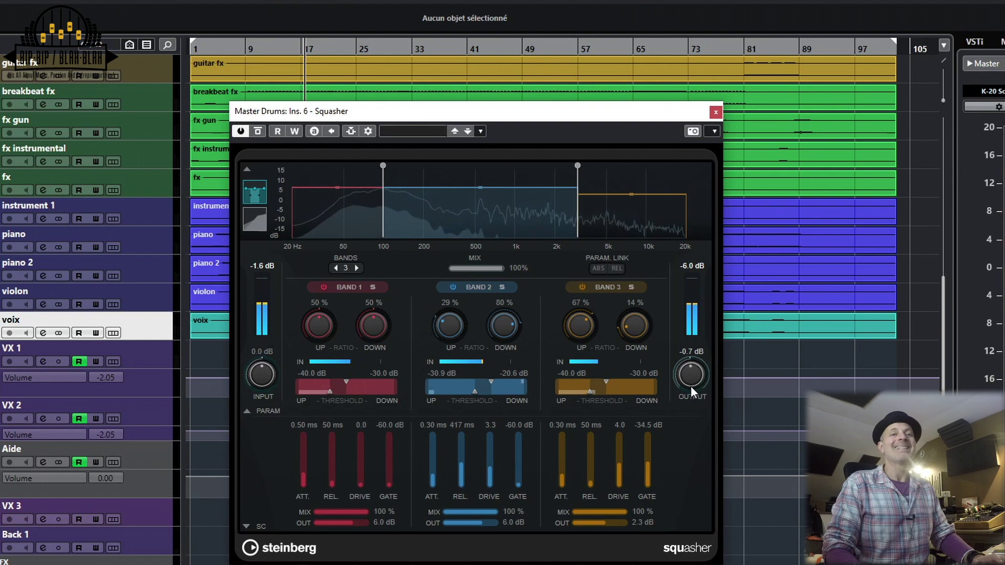
key("space")
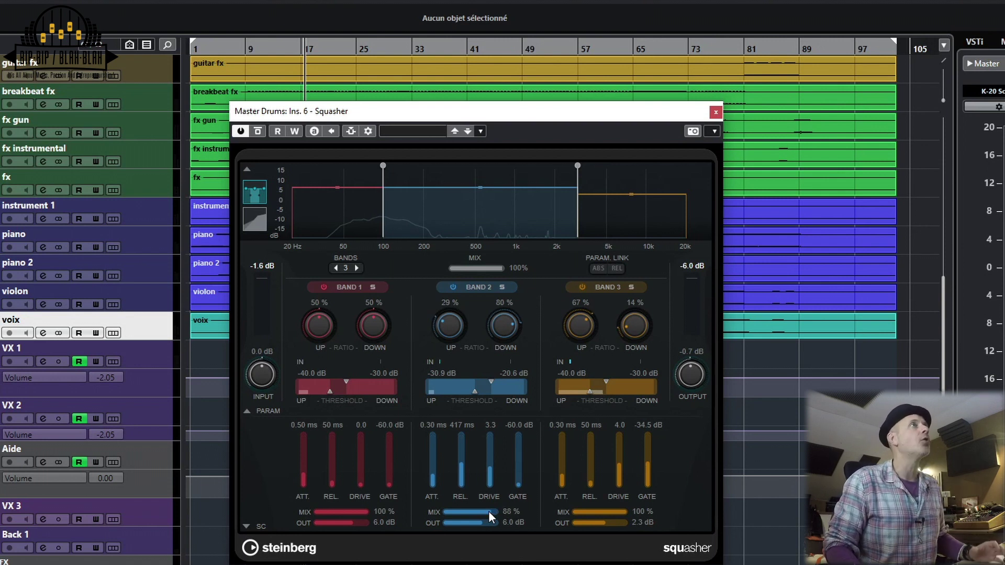
key("space")
mouse_move(485, 510)
left_mouse_down()
mouse_move(463, 510)
mouse_move(472, 511)
left_mouse_up()
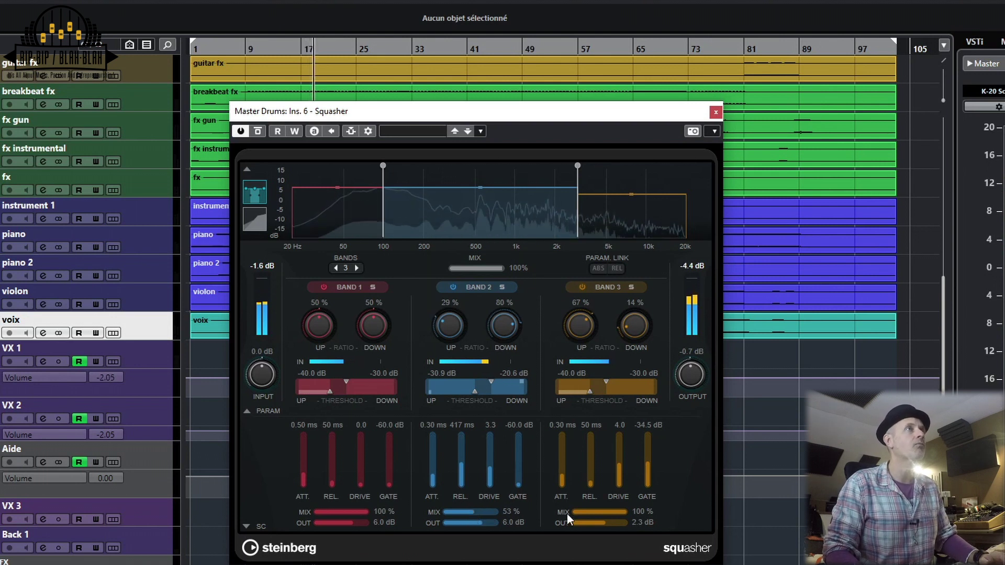
left_click_drag(618, 515, 605, 510)
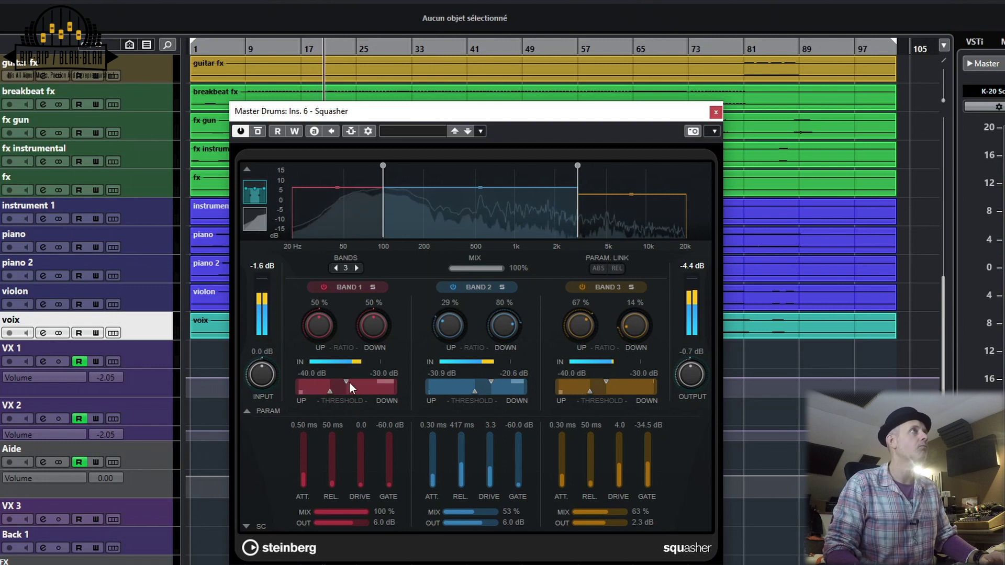
Set band 1's ratios to 62% up and 35% down, with drive at 3.4 and gate at -28.8 dB
left_click_drag(379, 325, 375, 340)
left_click_drag(304, 322, 318, 312)
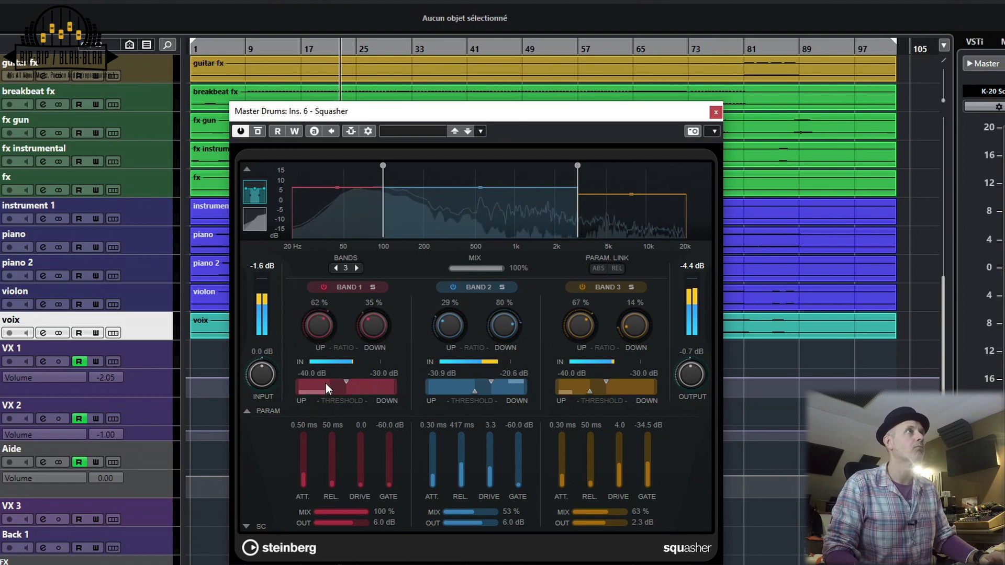
left_click_drag(388, 481, 362, 464)
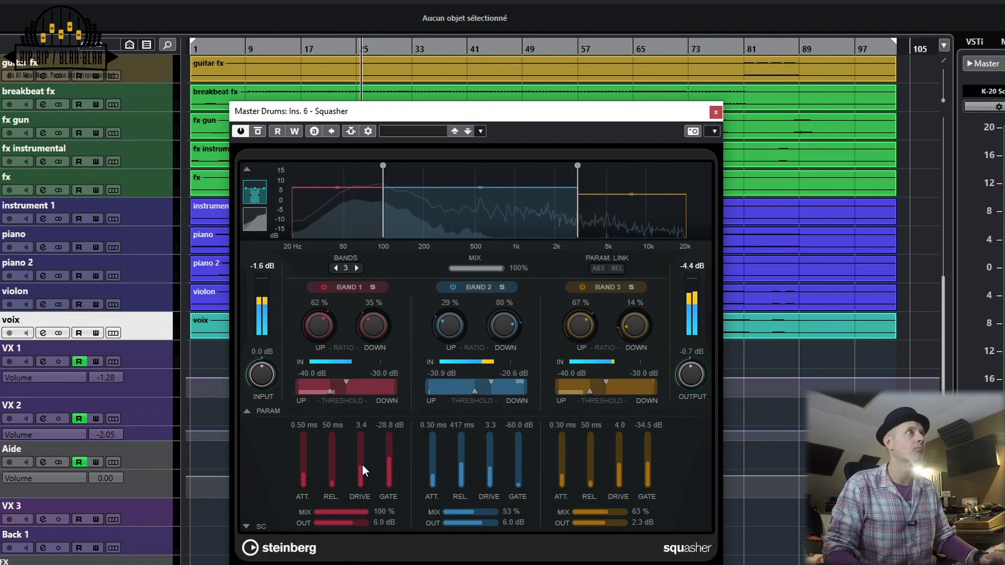
Set band 1's attack to 6.5 ms, mix to 55% and output to 3.9 dB
left_click_drag(303, 484, 304, 463)
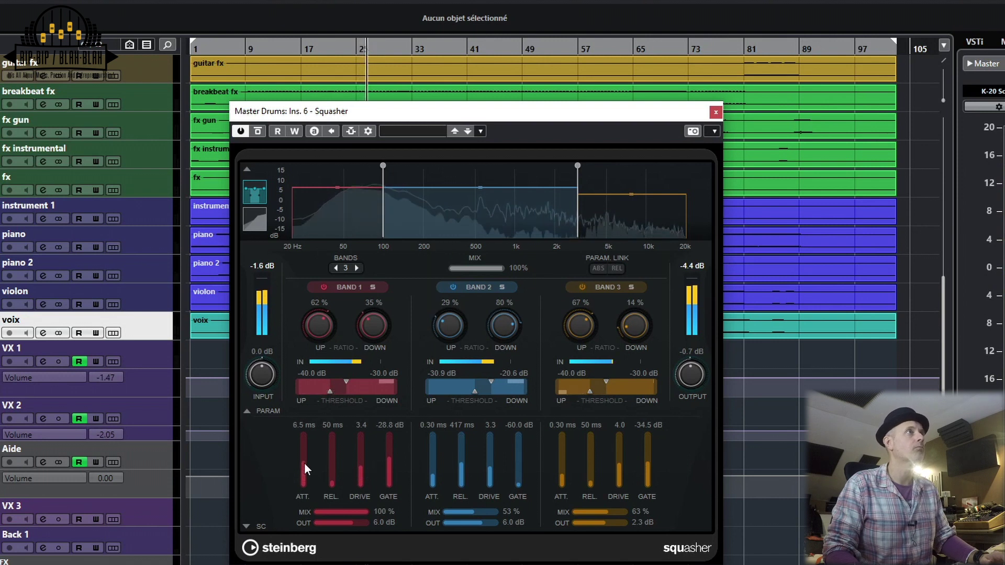
left_click(341, 512)
left_click_drag(342, 511, 347, 520)
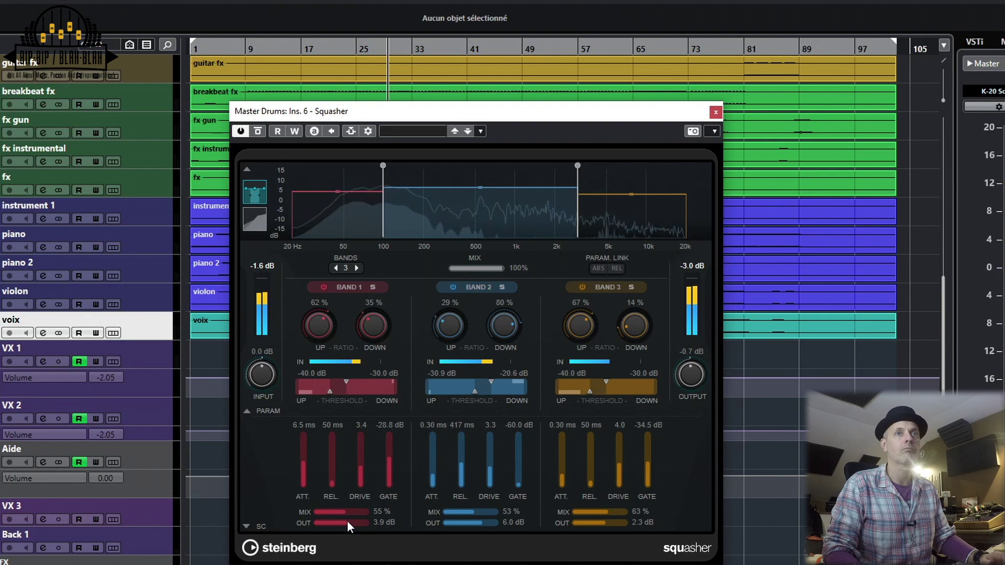
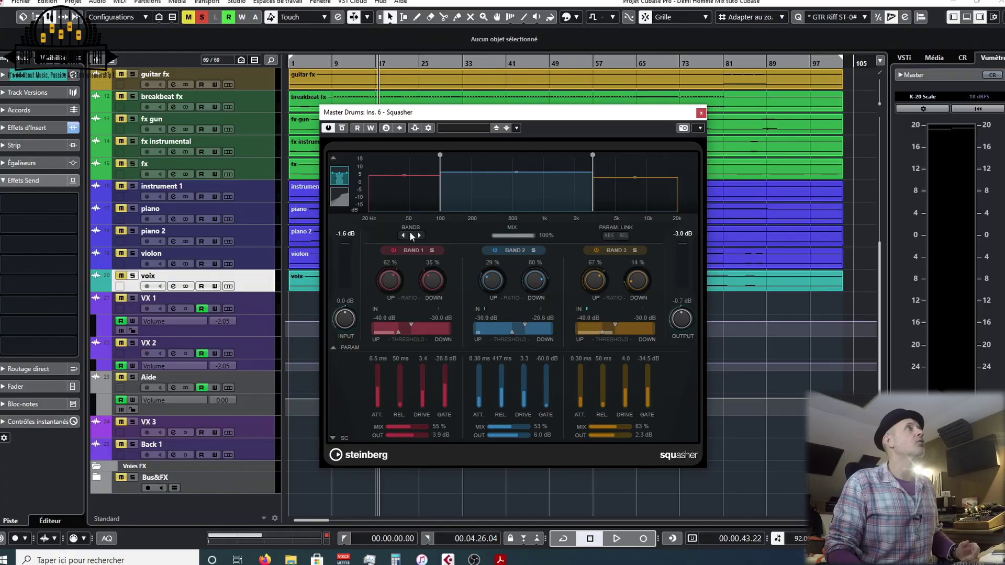
Close the Squasher window and open the audio mixdown export dialog
left_click(701, 113)
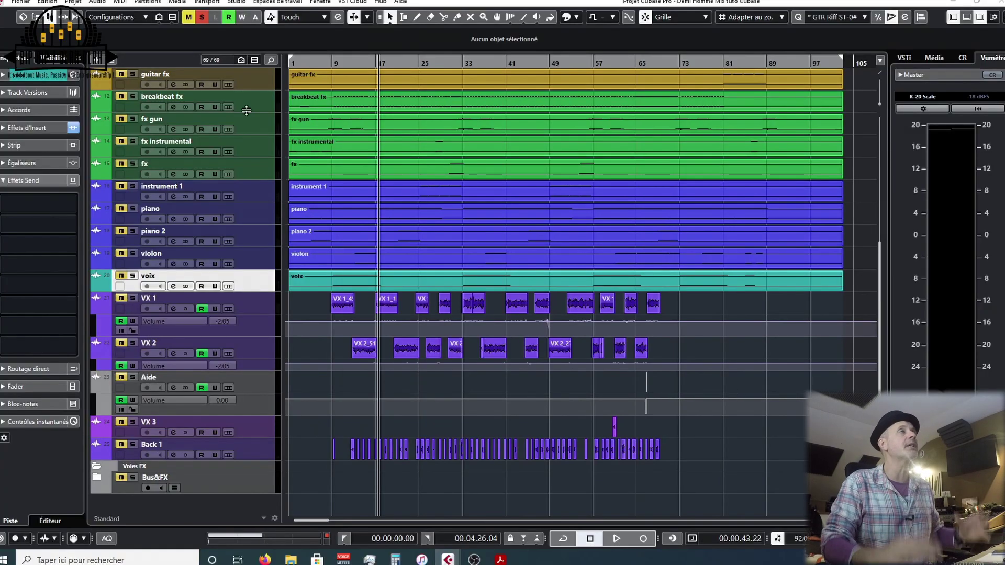
left_click(15, 3)
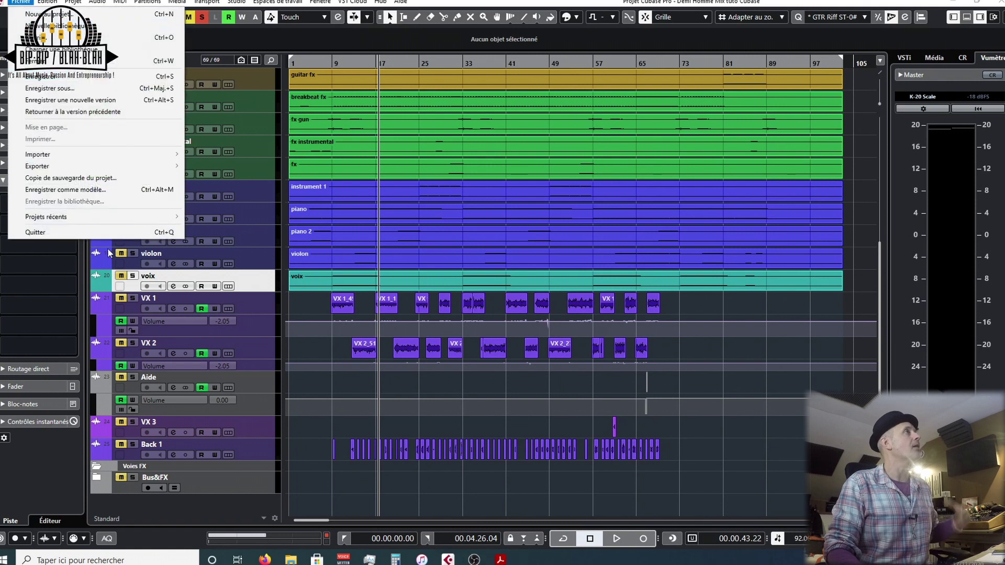
mouse_move(111, 169)
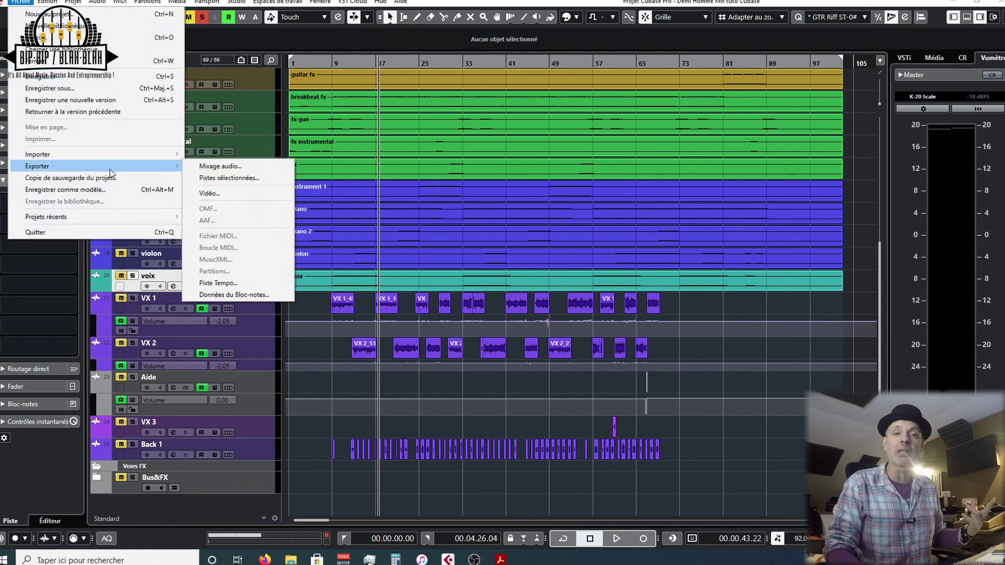
left_click(215, 171)
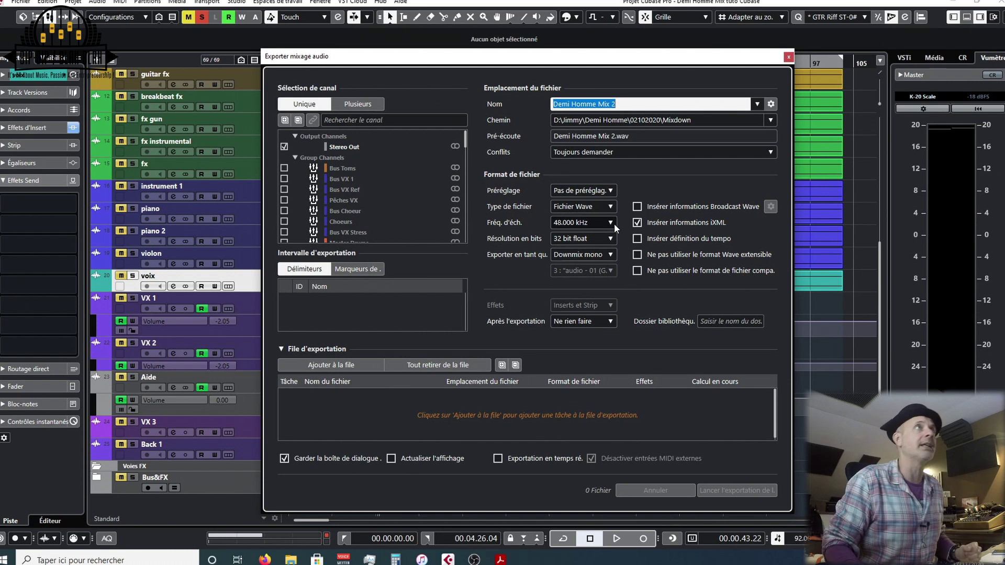
Name the mixdown "Demi Homme Mix Tuto" and add the Stereo Out job to the export queue
left_click(640, 106)
double_click(640, 106)
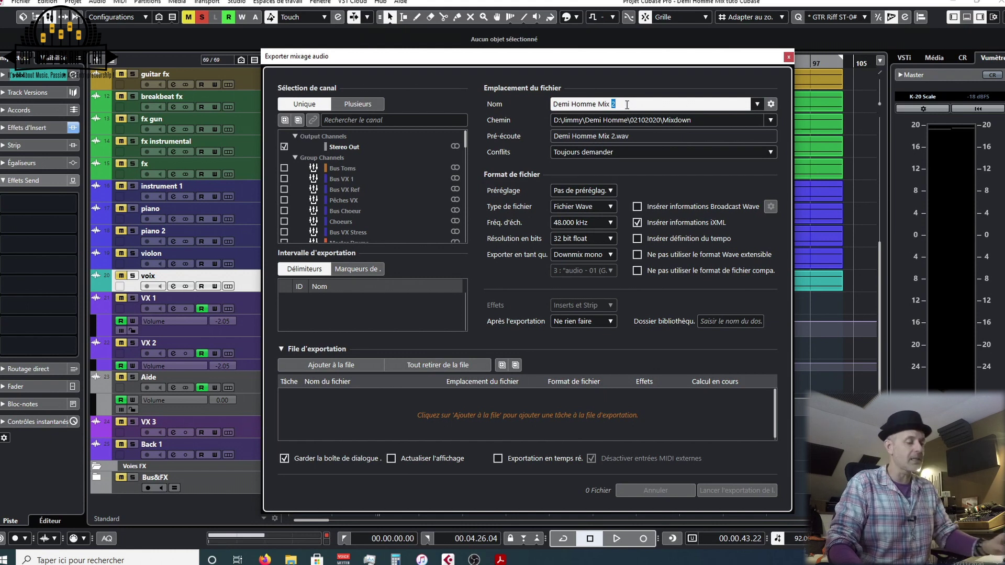
type("Tut")
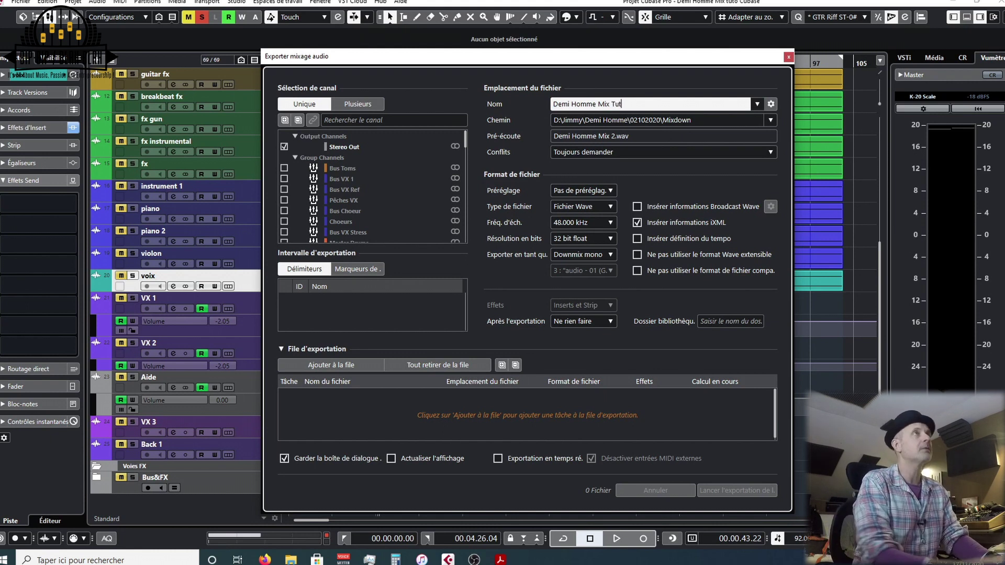
type("o")
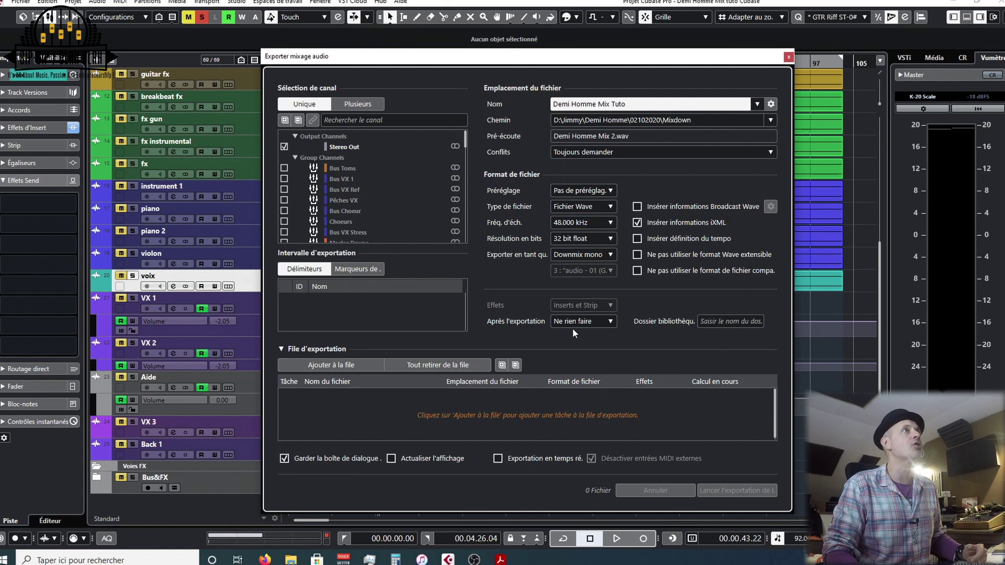
left_click(360, 366)
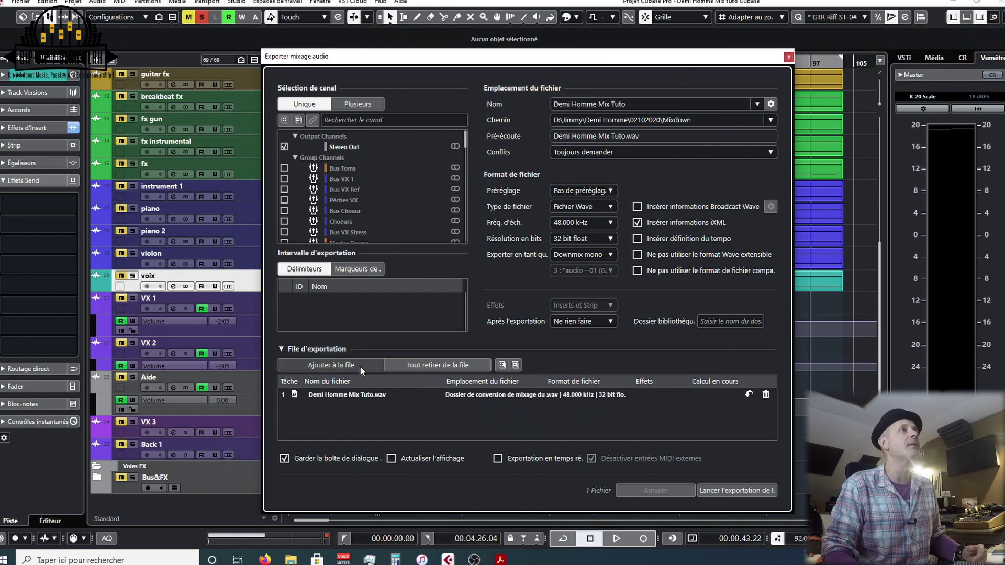
Set the file format to 44.100 kHz and 16 bit, and add this version to the export queue
left_click(607, 223)
left_click(592, 297)
left_click(595, 239)
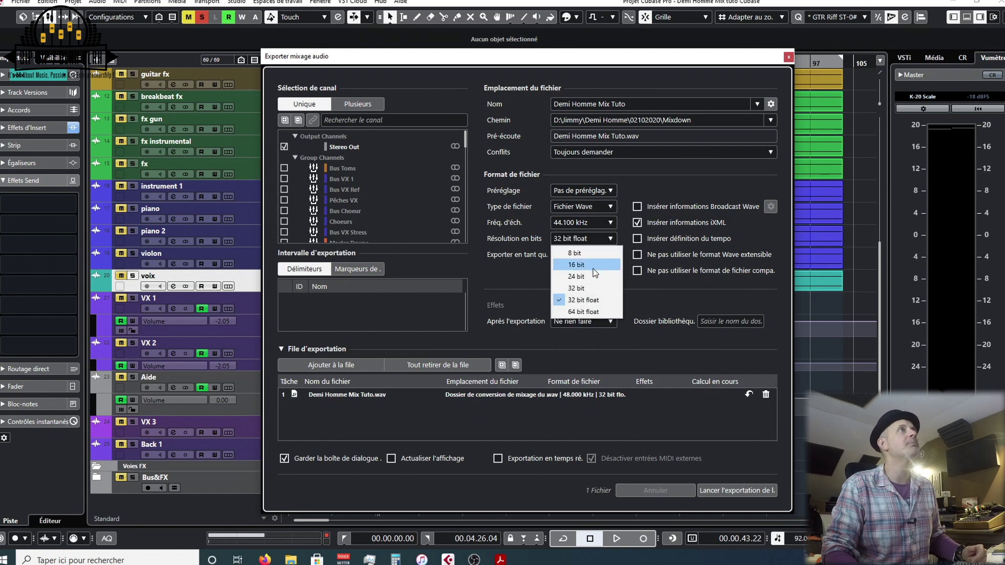
left_click(575, 265)
left_click(337, 365)
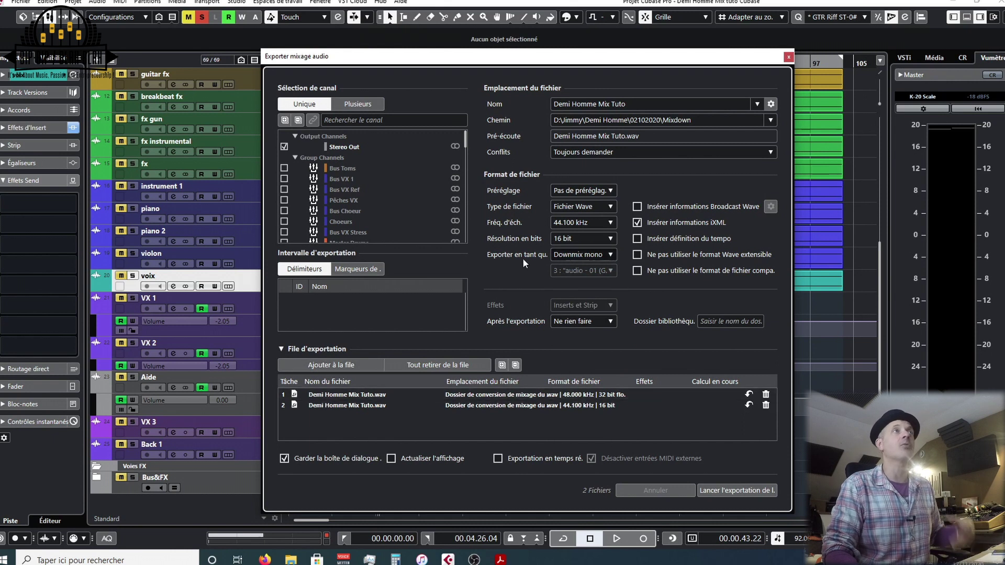
Change the export channel format to Entrelacé and check the file format preset options
left_click(602, 257)
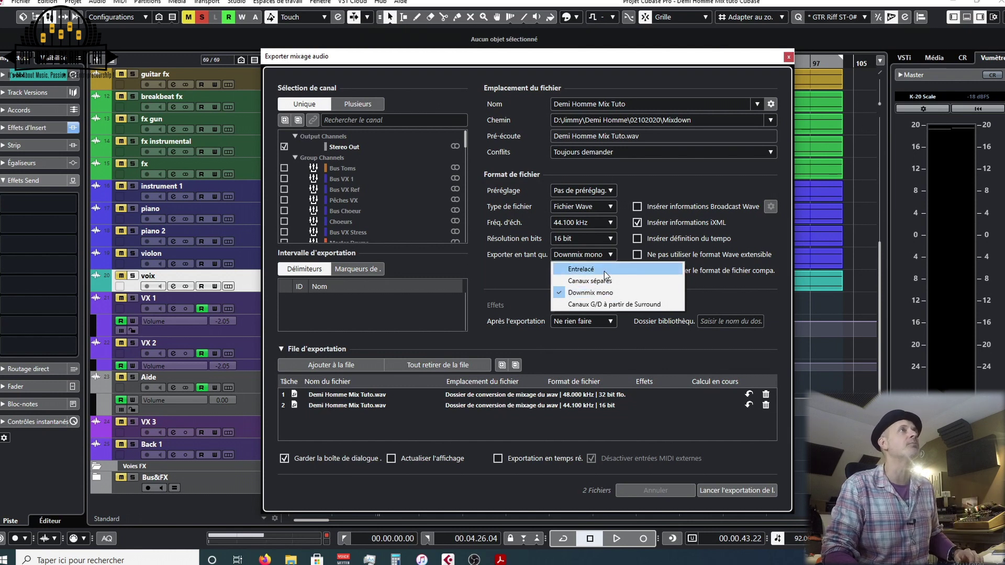
left_click(604, 271)
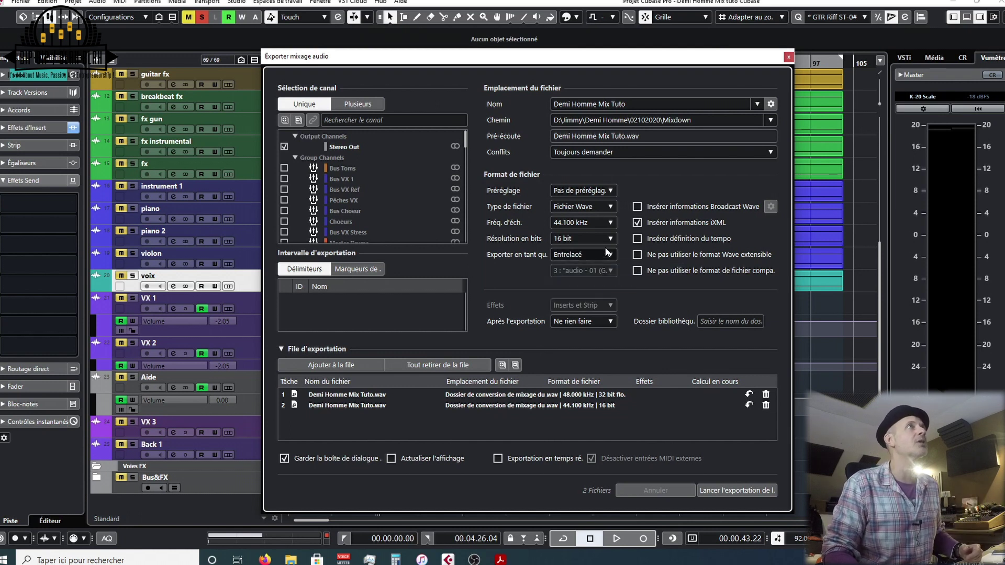
left_click(611, 191)
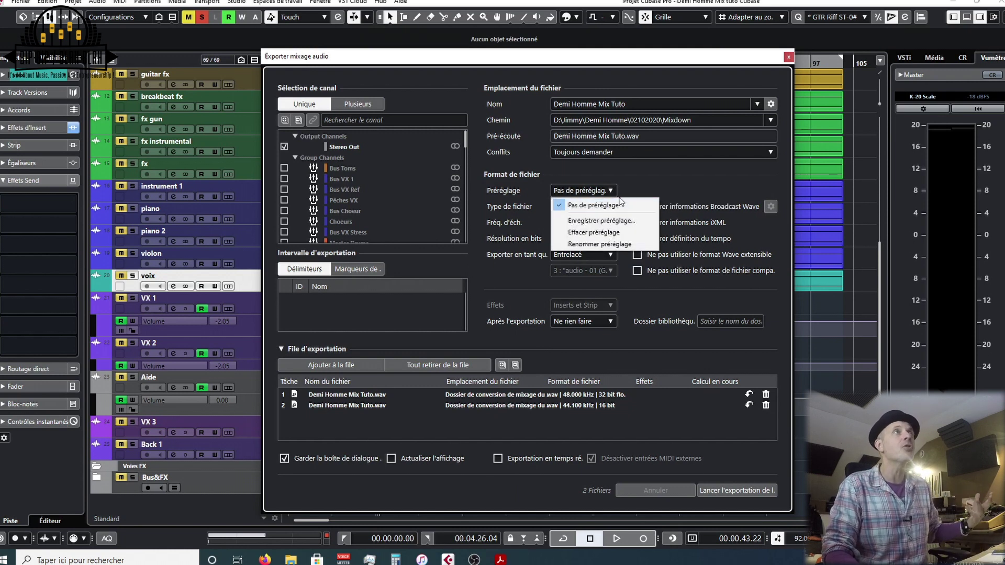
left_click(614, 184)
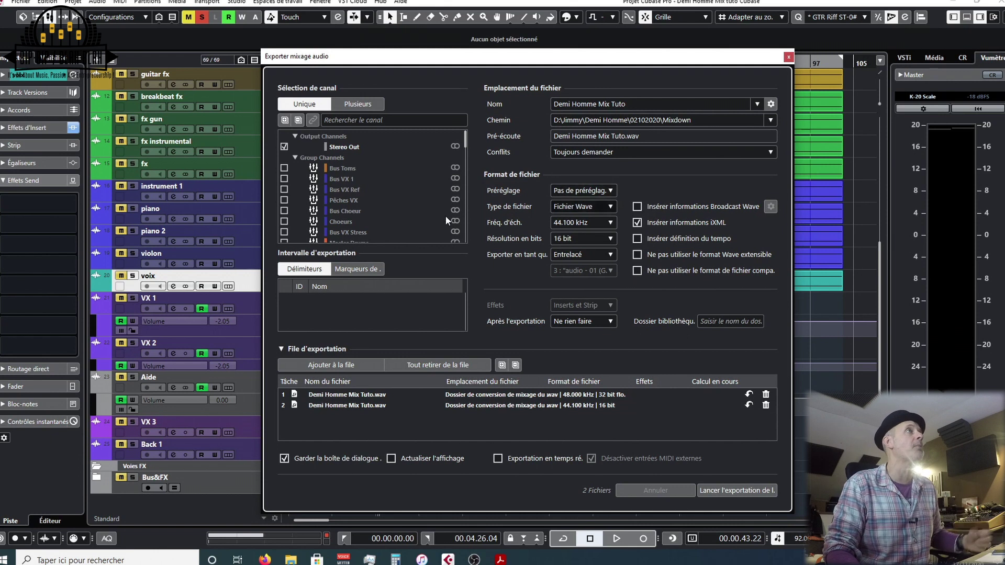
Switch to multiple-channel selection, choose the Master Drums group and add it to the export queue
left_click(356, 105)
scroll(312, 193, "down", 2)
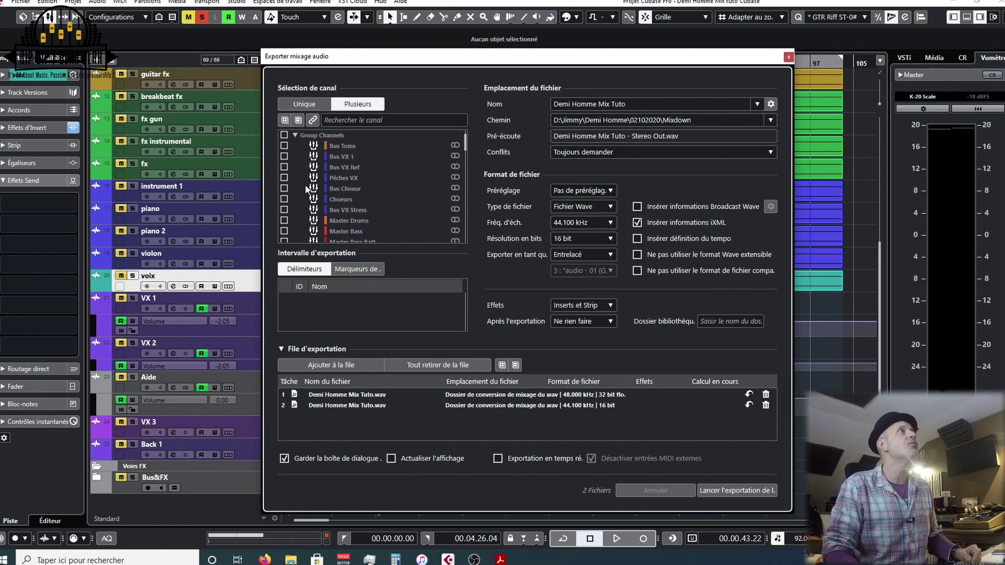
scroll(305, 205, "down", 1)
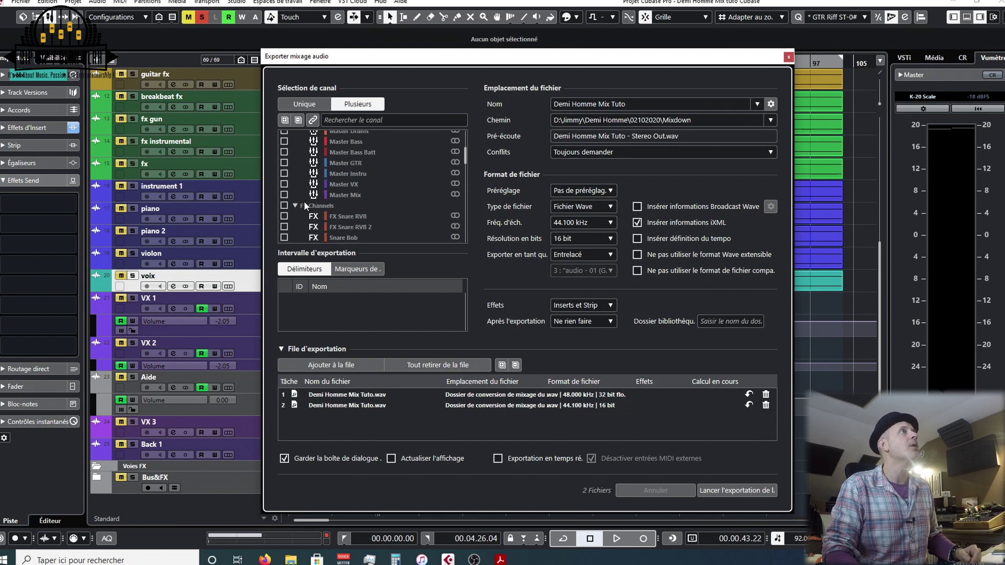
scroll(304, 206, "down", 1)
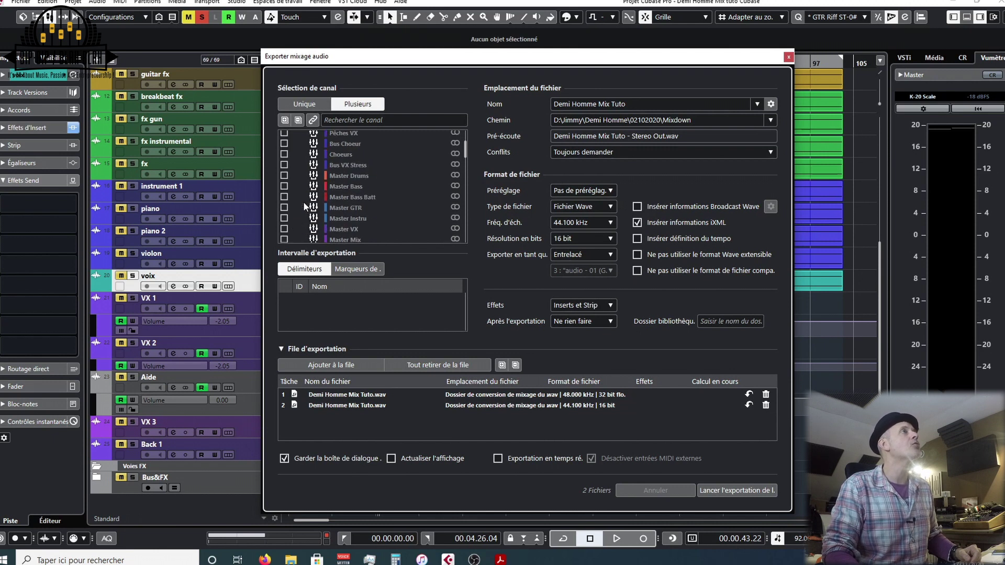
left_click(283, 175)
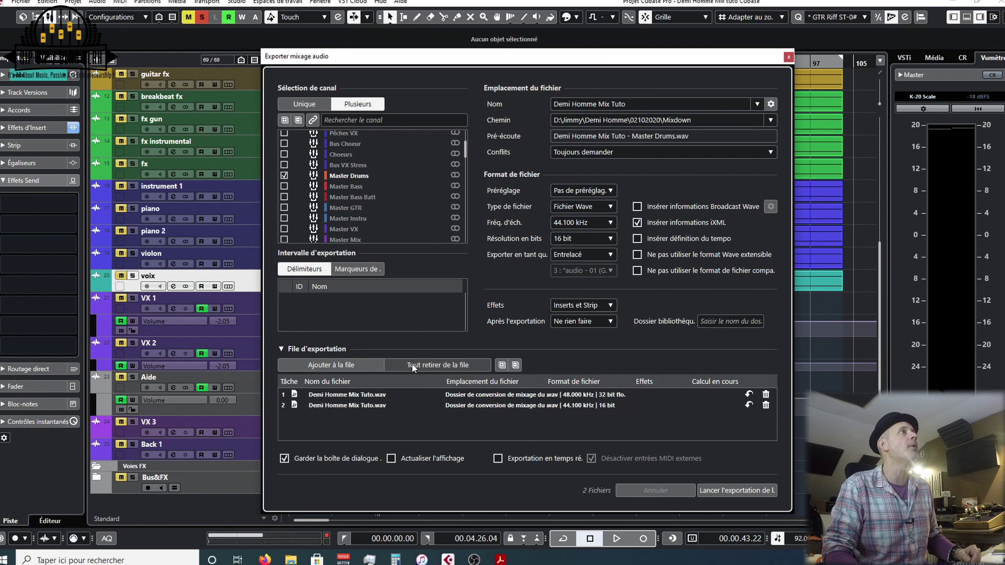
left_click(344, 366)
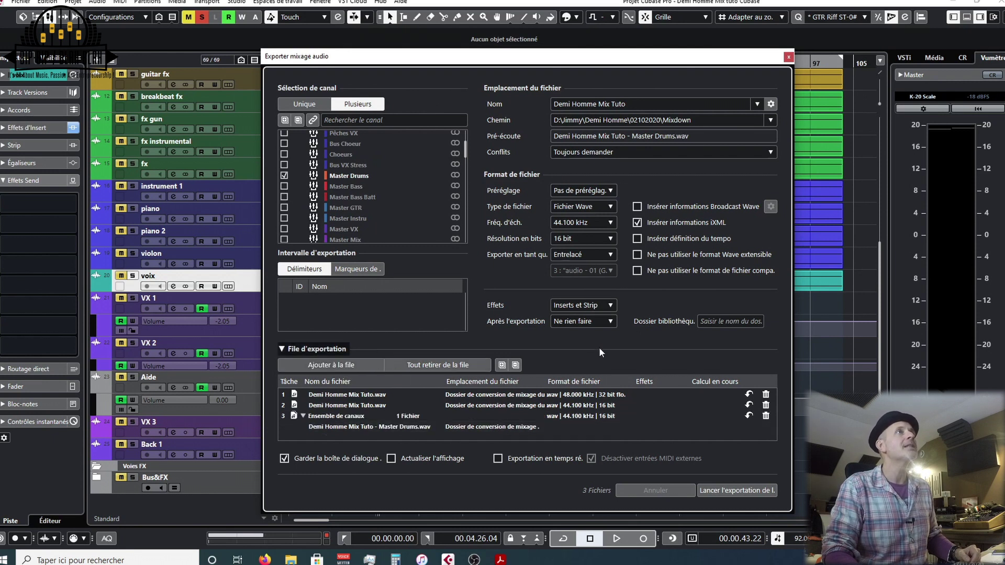
Set the export effects to Désactivé (sans effets) and queue a second Master Drums job
left_click(611, 309)
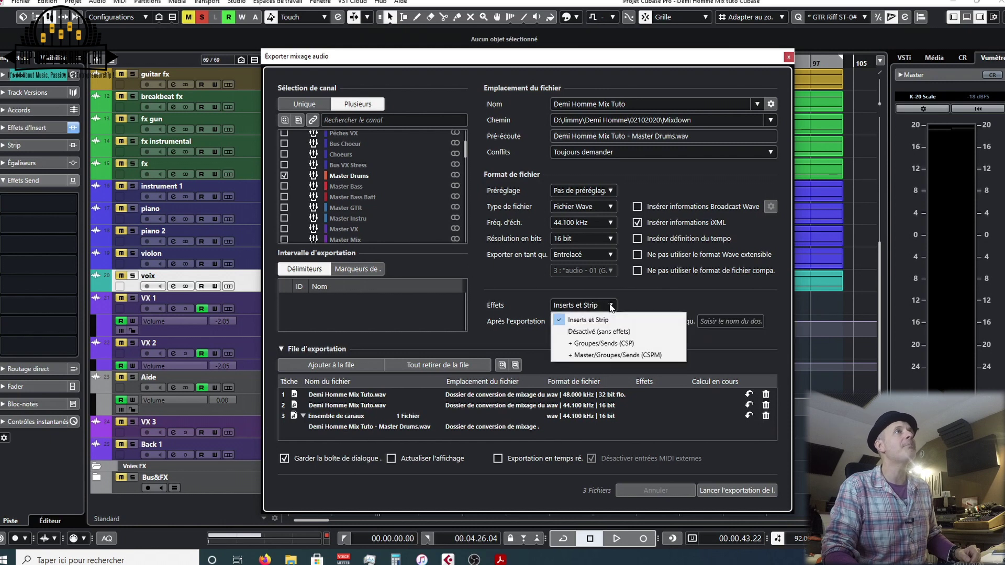
left_click(608, 333)
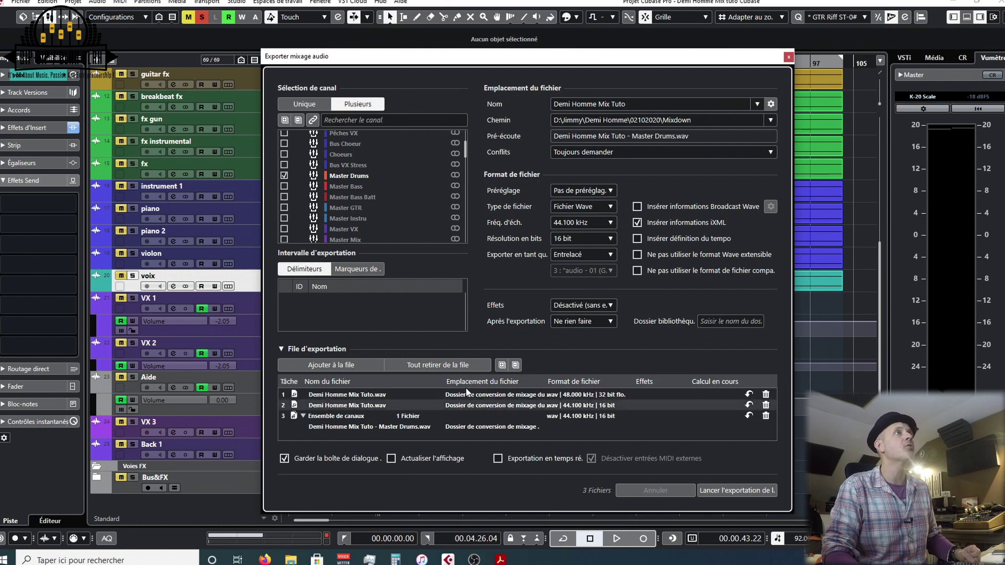
left_click(332, 365)
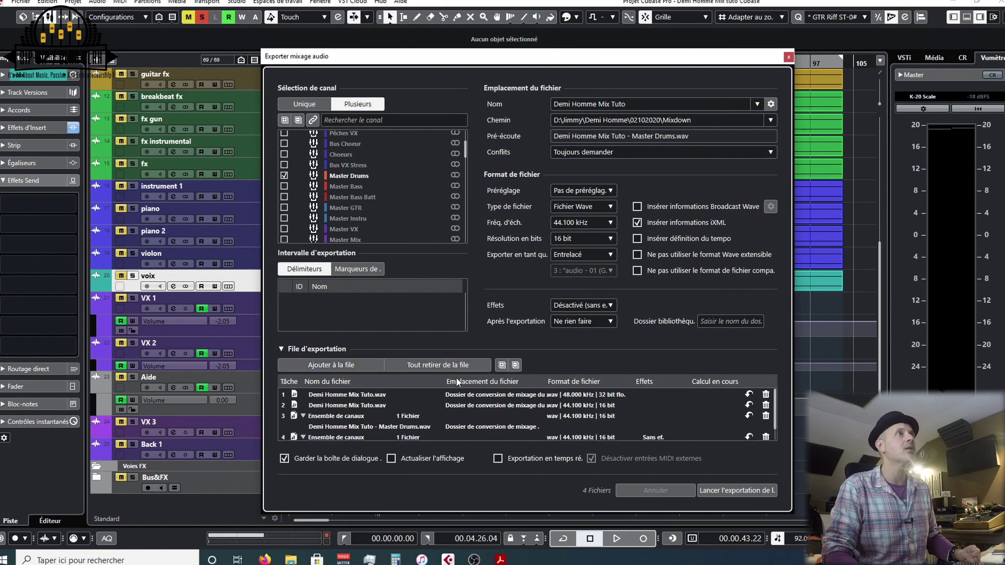
scroll(532, 432, "down", 2)
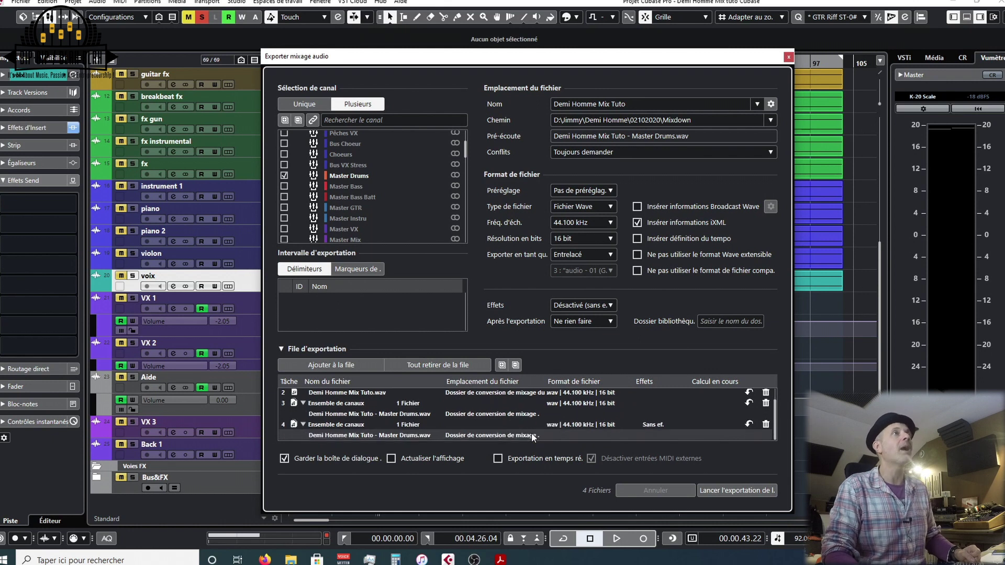
Examine the effects processing options for channel exports, including + Master/Groups/Sends (CSPM), and review the channel list and queue
left_click(609, 306)
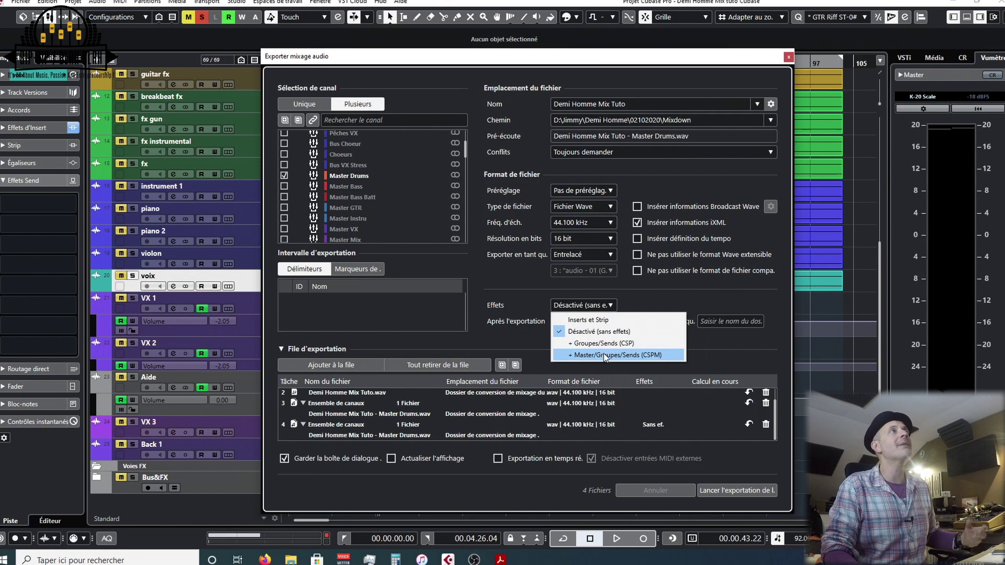
left_click(400, 141)
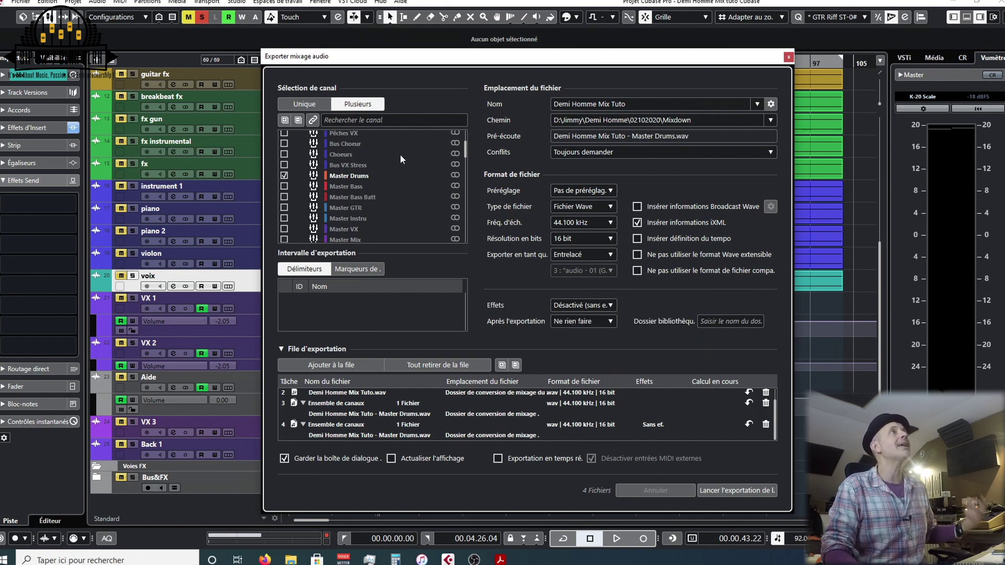
scroll(410, 170, "up", 2)
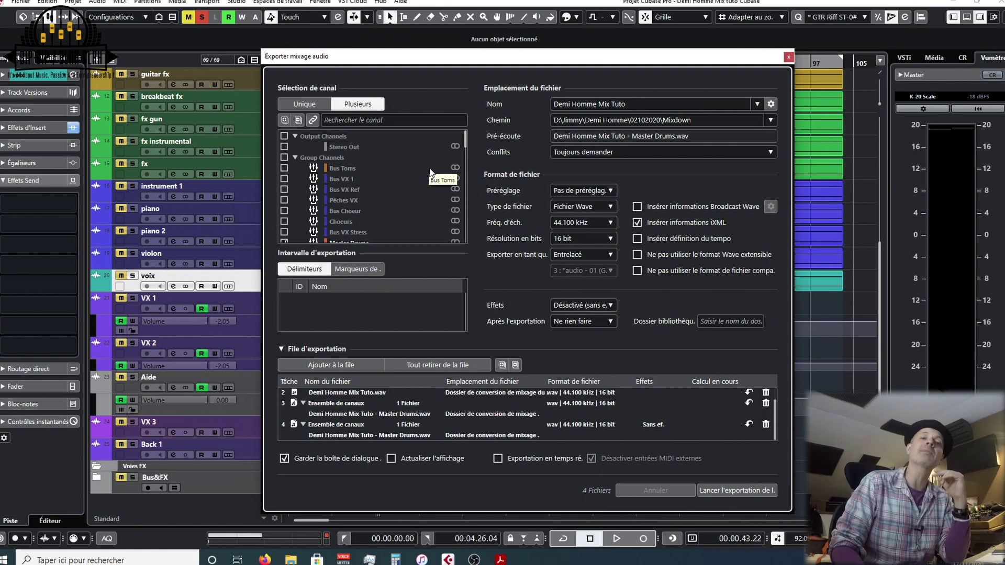
mouse_move(541, 307)
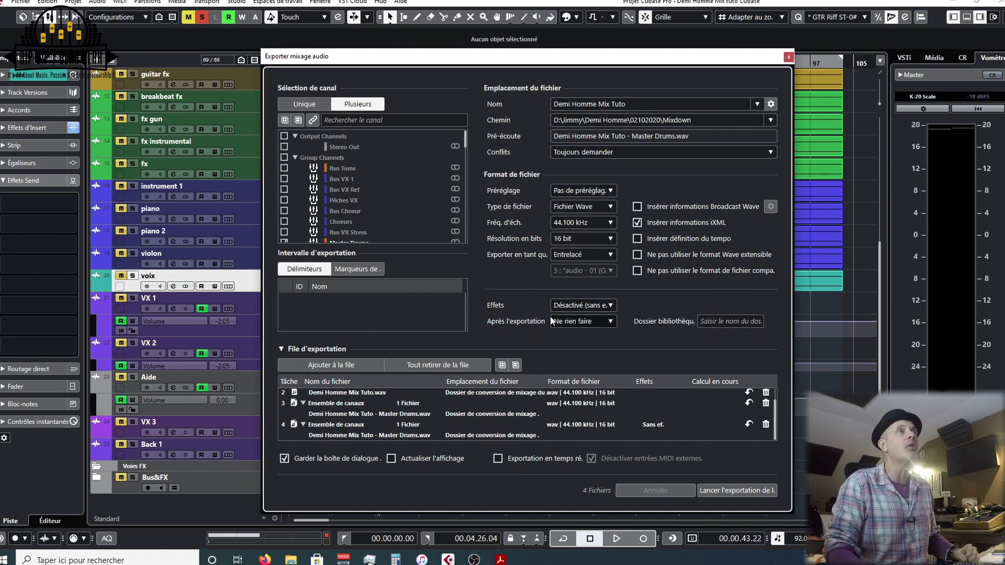
scroll(463, 412, "up", 1)
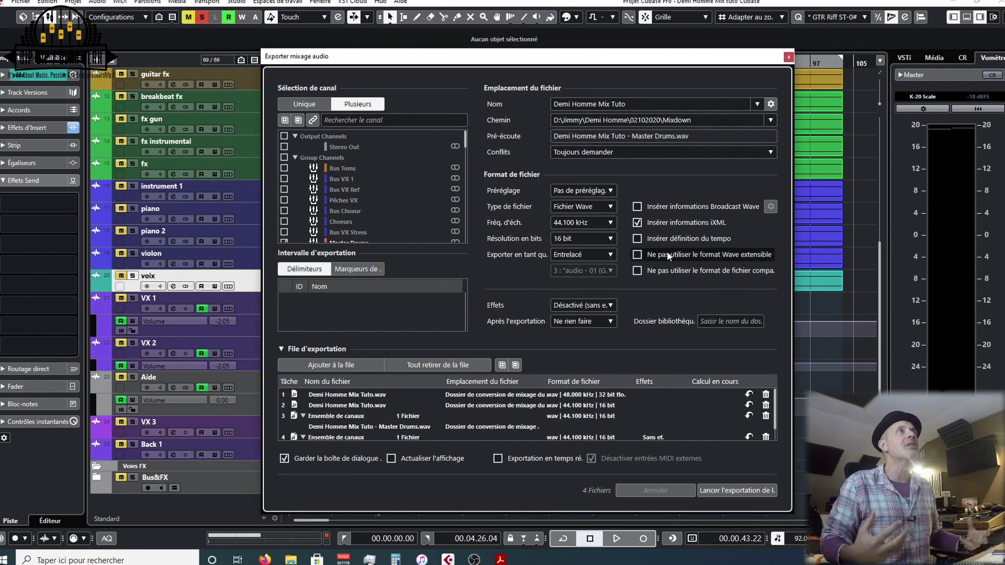
Select the RVB Large, 16th Delay, Slap Delay and VX Doubler FX channels for the multiple-channel export
scroll(376, 216, "down", 8)
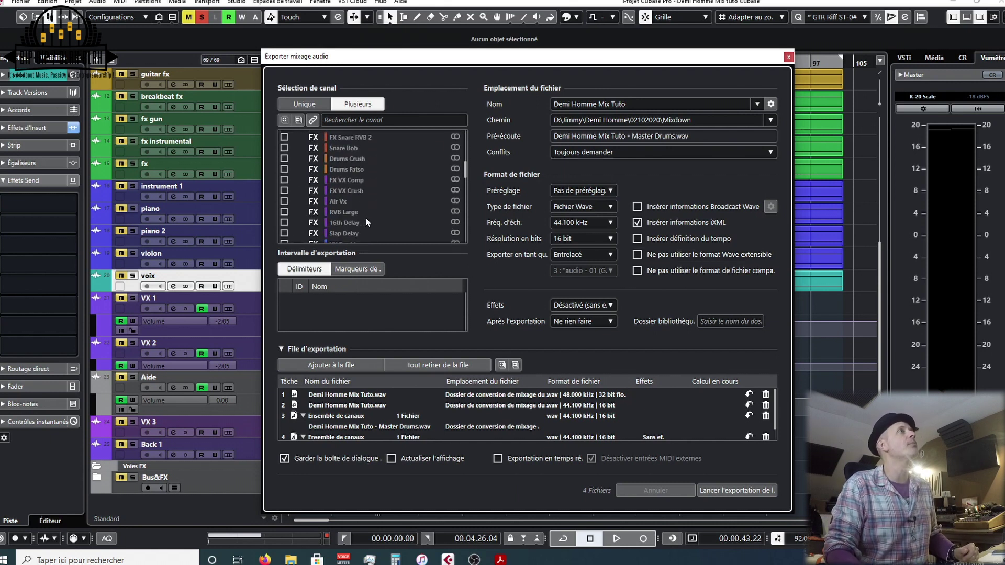
scroll(364, 212, "down", 1)
left_click(284, 190)
left_click(284, 200)
left_click(284, 210)
left_click(282, 221)
scroll(303, 196, "up", 5)
left_click(287, 222)
scroll(399, 209, "down", 5)
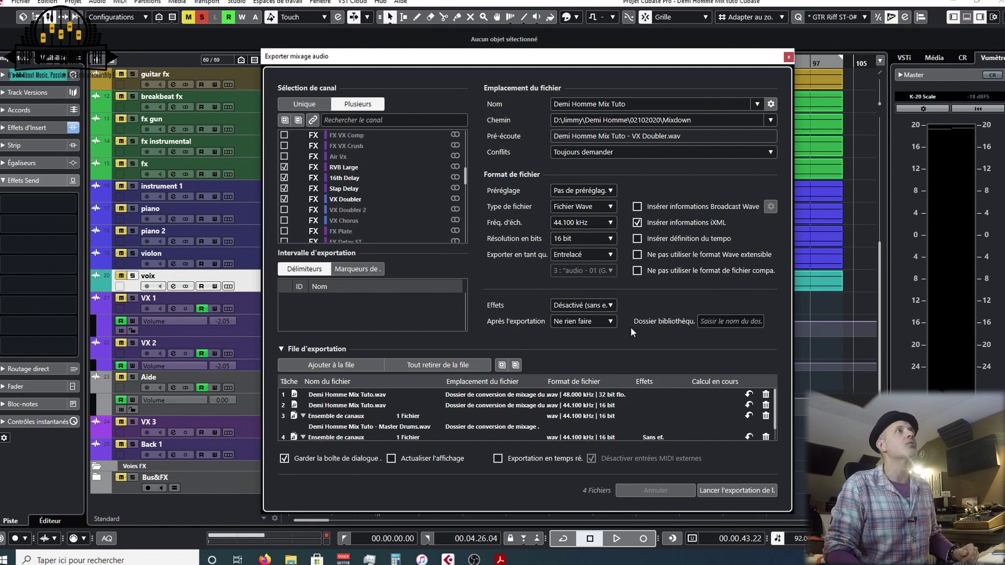
Set the export effects to + Groupes/Sends (CSP), queue the four selected FX channels and review the export queue
left_click(601, 308)
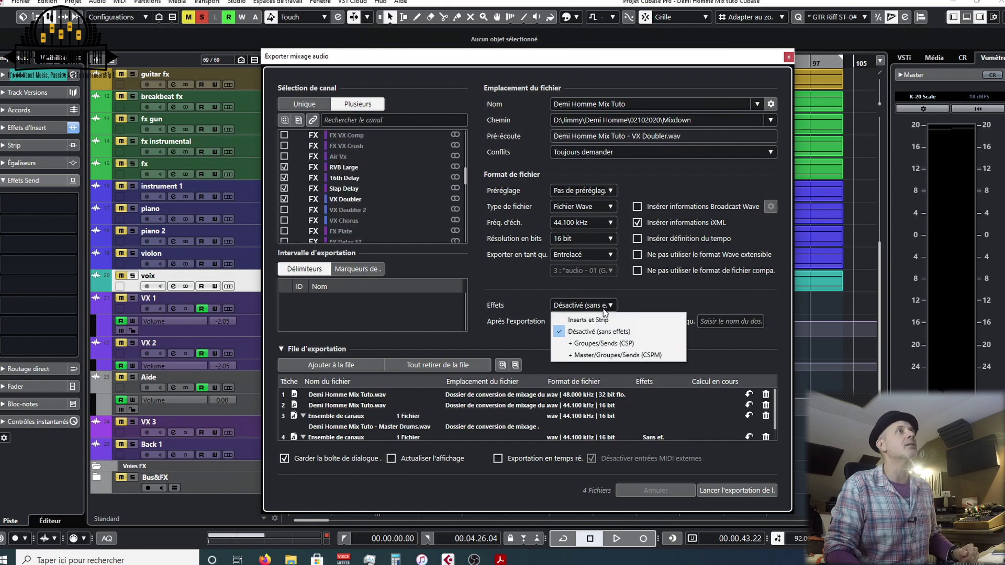
left_click(601, 343)
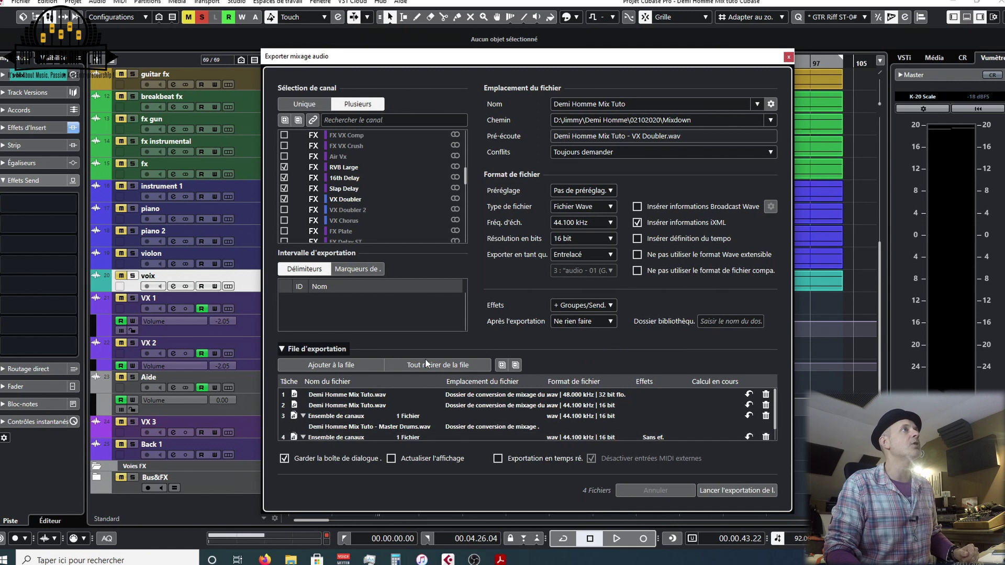
left_click(348, 366)
scroll(306, 426, "down", 3)
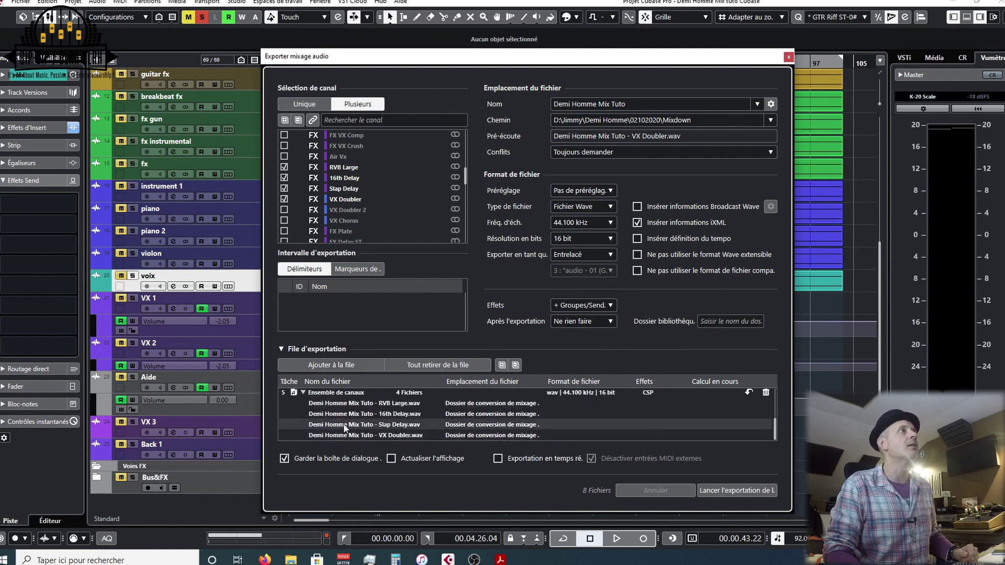
scroll(424, 429, "up", 1)
scroll(424, 428, "up", 3)
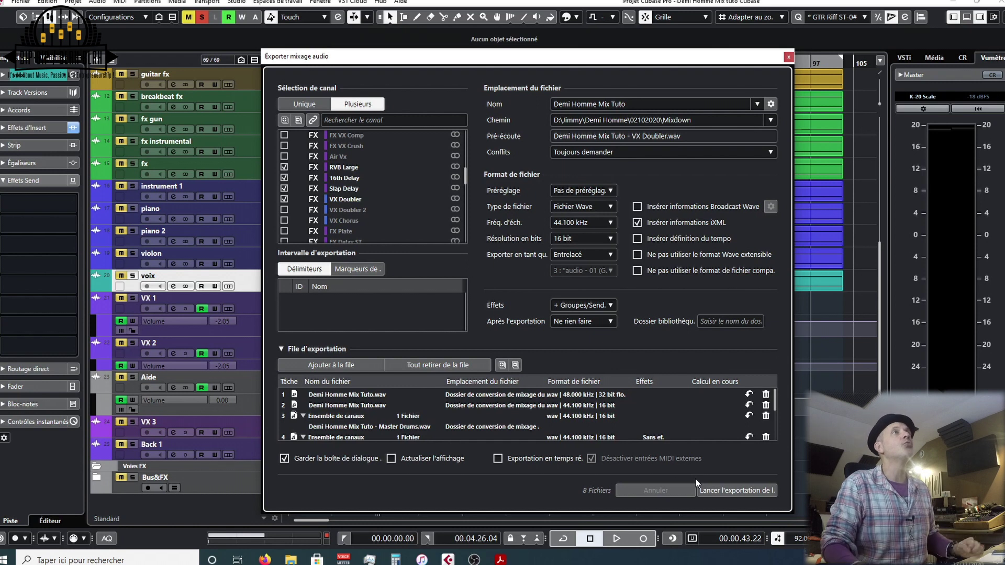
Set the export sample rate to 48.000 kHz and keep the bit depth at 16 bit
left_click(611, 224)
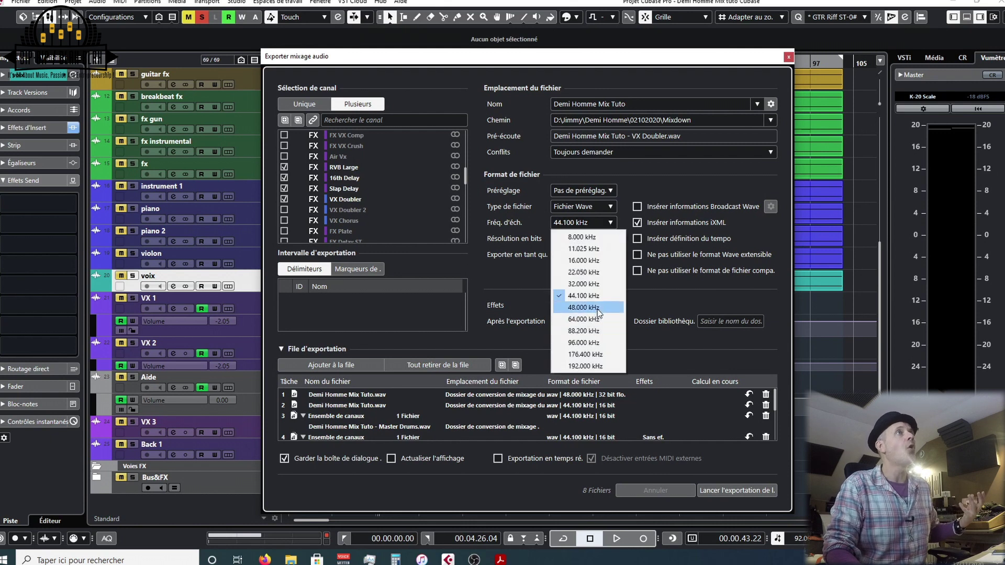
left_click(598, 309)
left_click(602, 238)
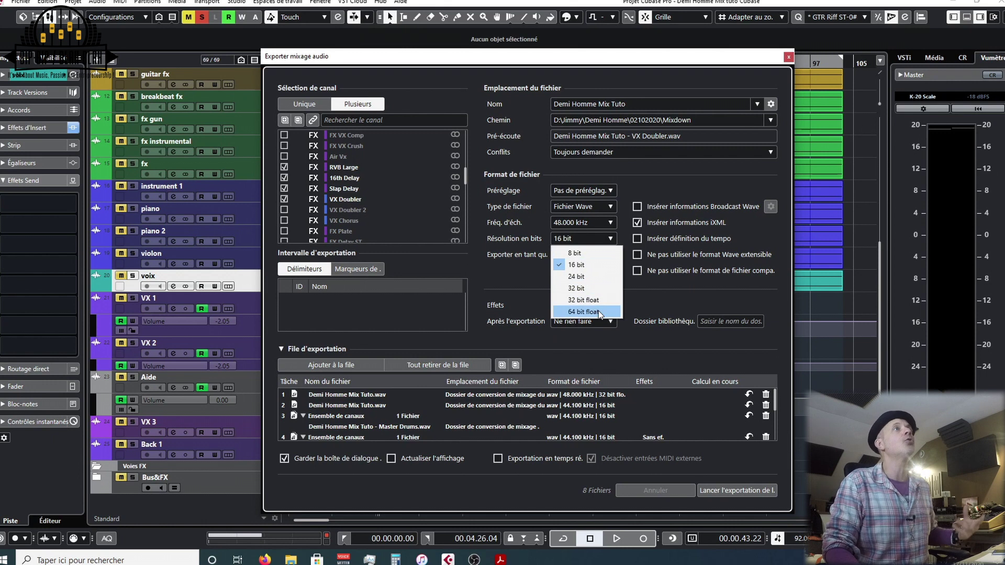
left_click(591, 264)
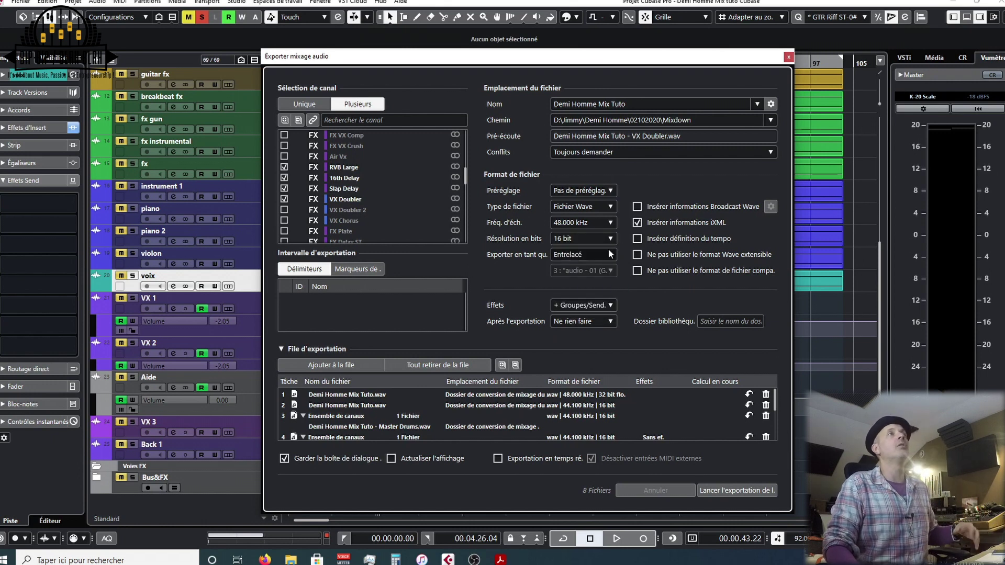